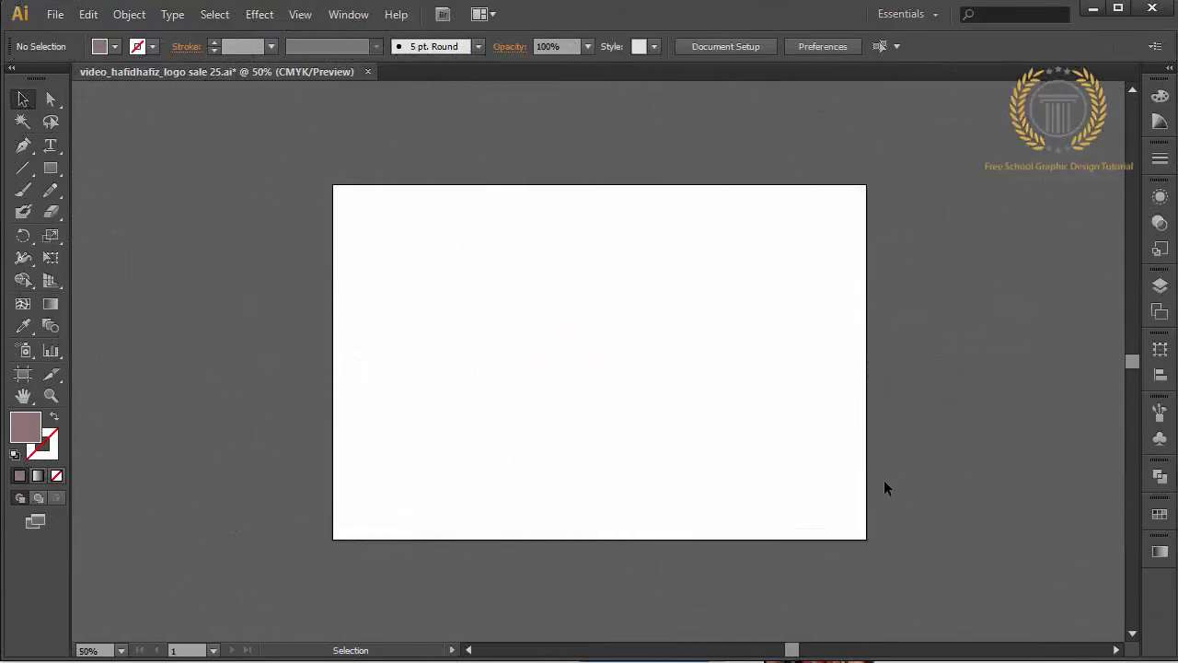
# At 100% zoom, draw the tooth stroke's outer edge up the left side and across the top with the Pen tool
pyautogui.hotkey('ctrl', '1')
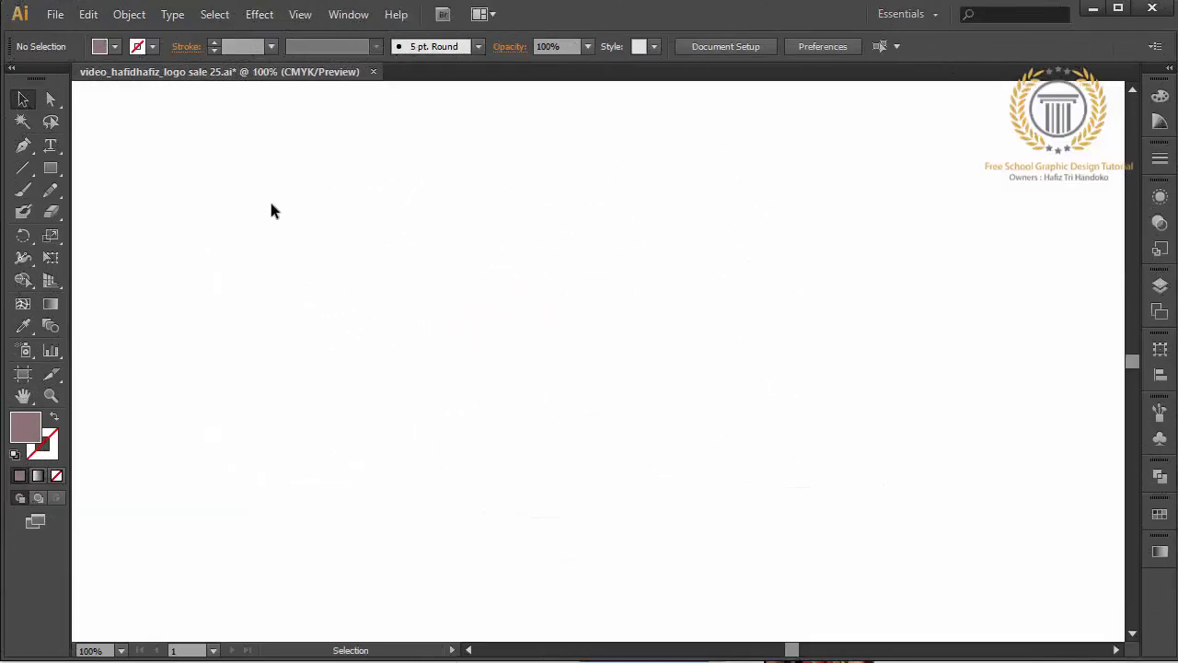
pyautogui.click(24, 145)
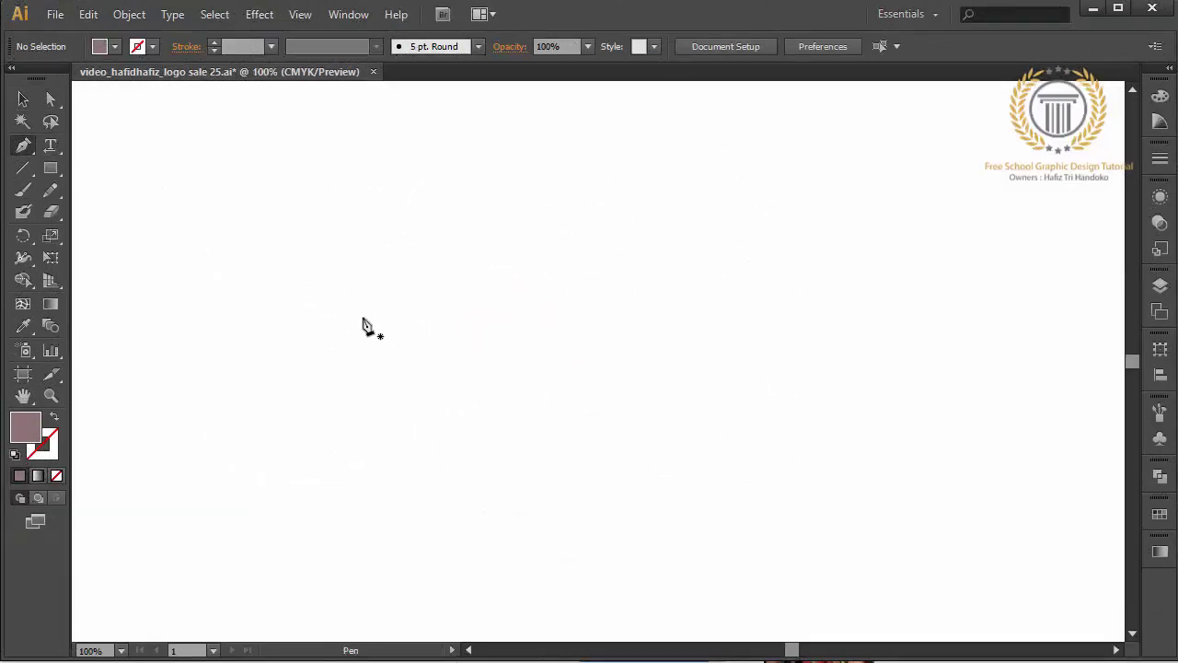
pyautogui.click(462, 470)
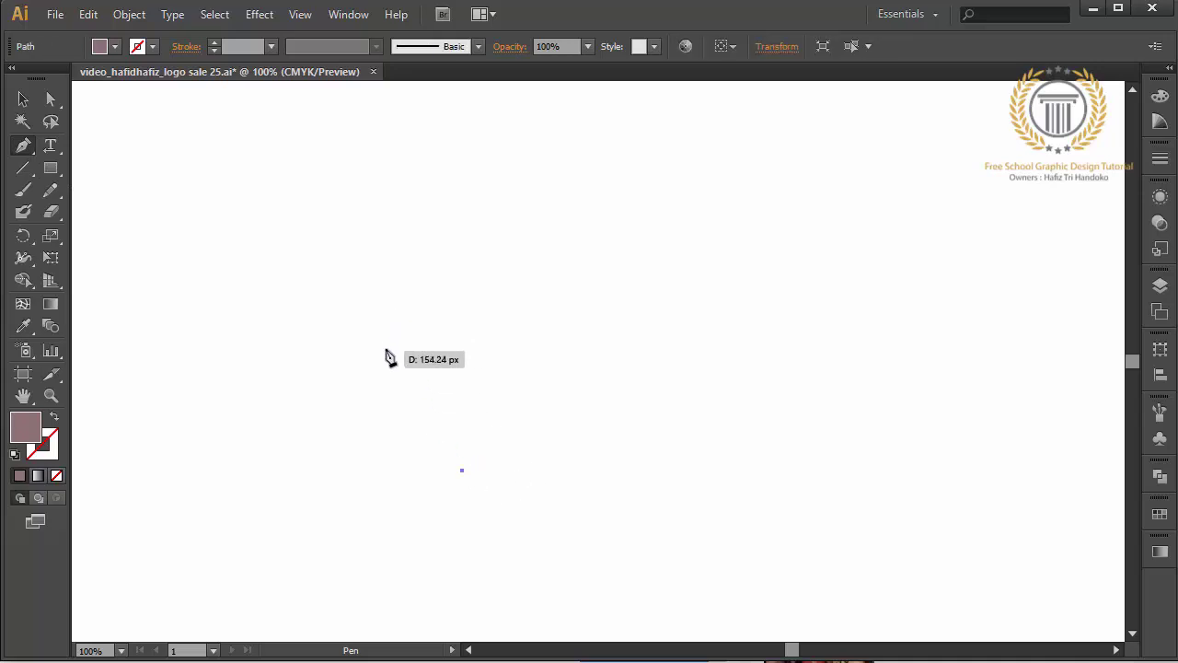
pyautogui.moveTo(390, 331); pyautogui.dragTo(385, 254)
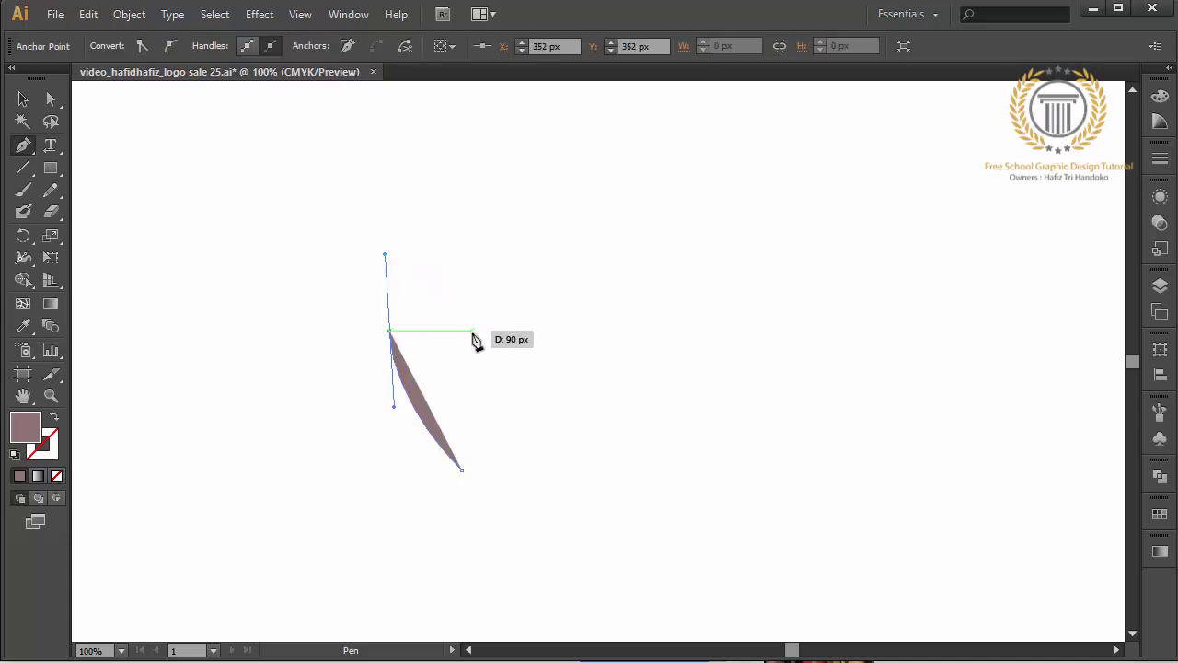
pyautogui.moveTo(471, 331)
pyautogui.mouseDown()
pyautogui.moveTo(496, 366)
pyautogui.moveTo(583, 346)
pyautogui.mouseUp()
pyautogui.hotkey('ctrl', 'z')
pyautogui.click(524, 344)
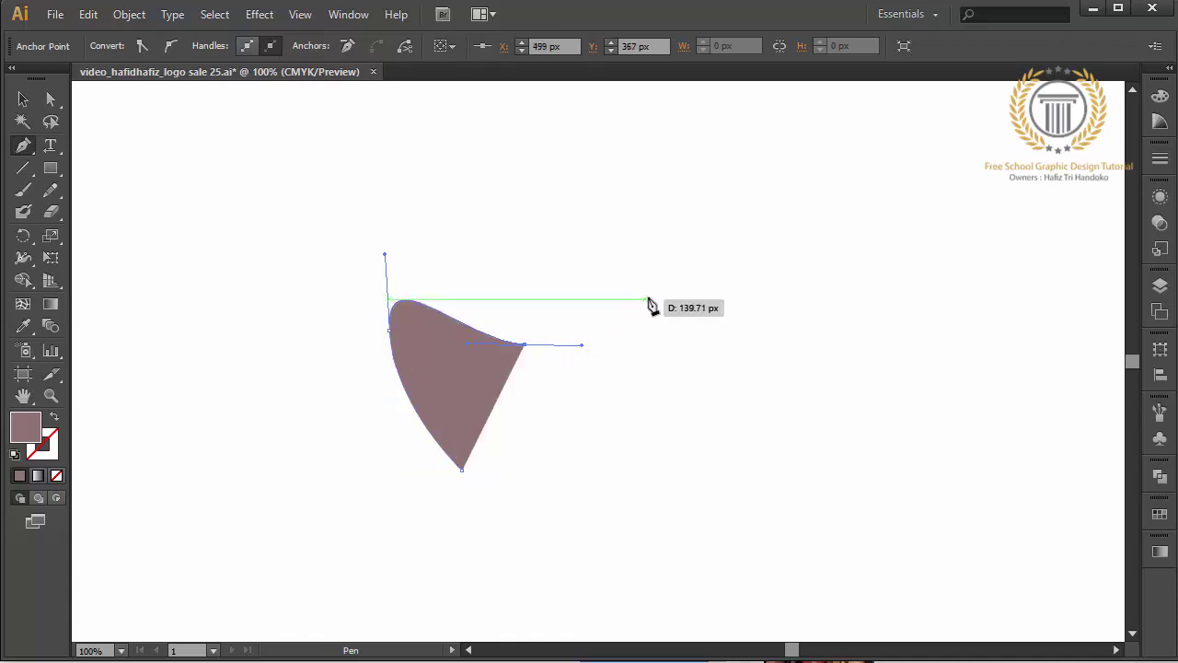
# Curve the stroke's inner edge back to the bottom point and close it as a tapered path
pyautogui.click(524, 345)
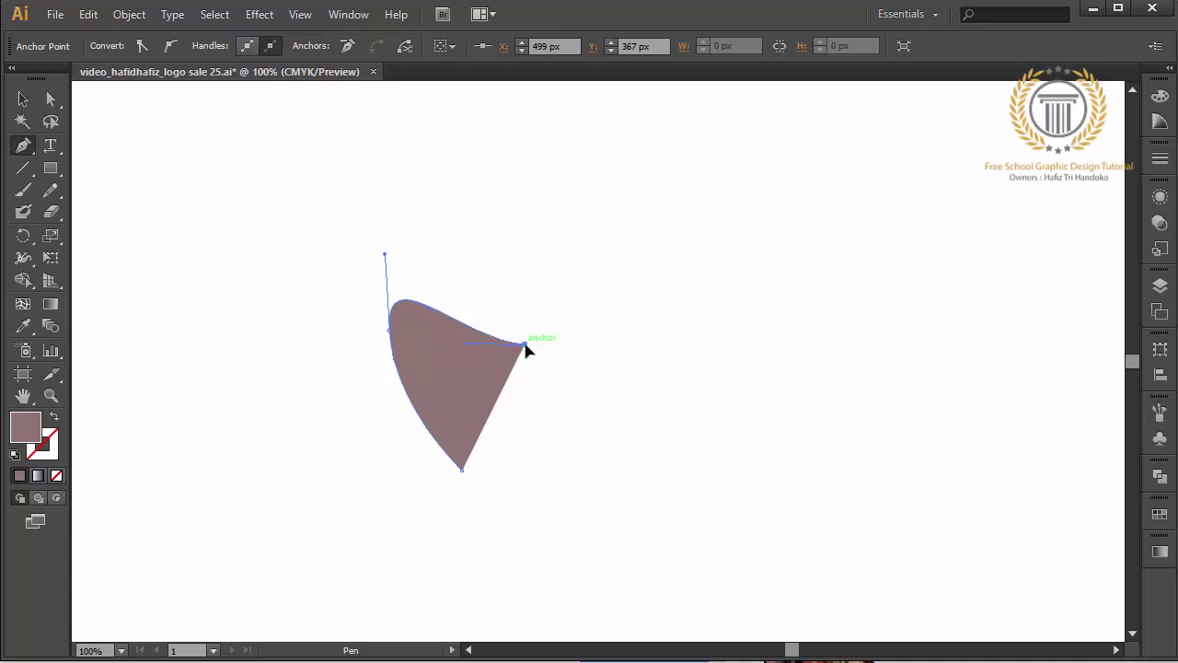
pyautogui.moveTo(444, 301); pyautogui.dragTo(416, 275)
pyautogui.moveTo(462, 470); pyautogui.dragTo(619, 498)
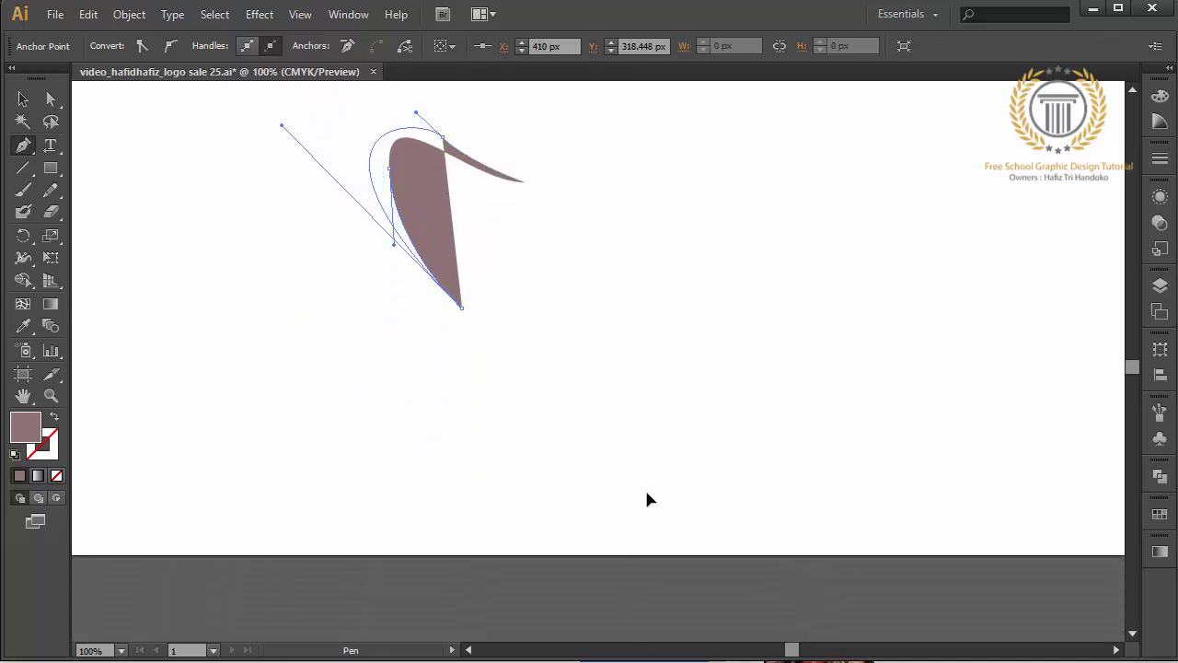
pyautogui.moveTo(619, 498); pyautogui.dragTo(648, 486)
pyautogui.moveTo(389, 168)
pyautogui.mouseDown()
pyautogui.moveTo(380, 206)
pyautogui.moveTo(411, 299)
pyautogui.mouseUp()
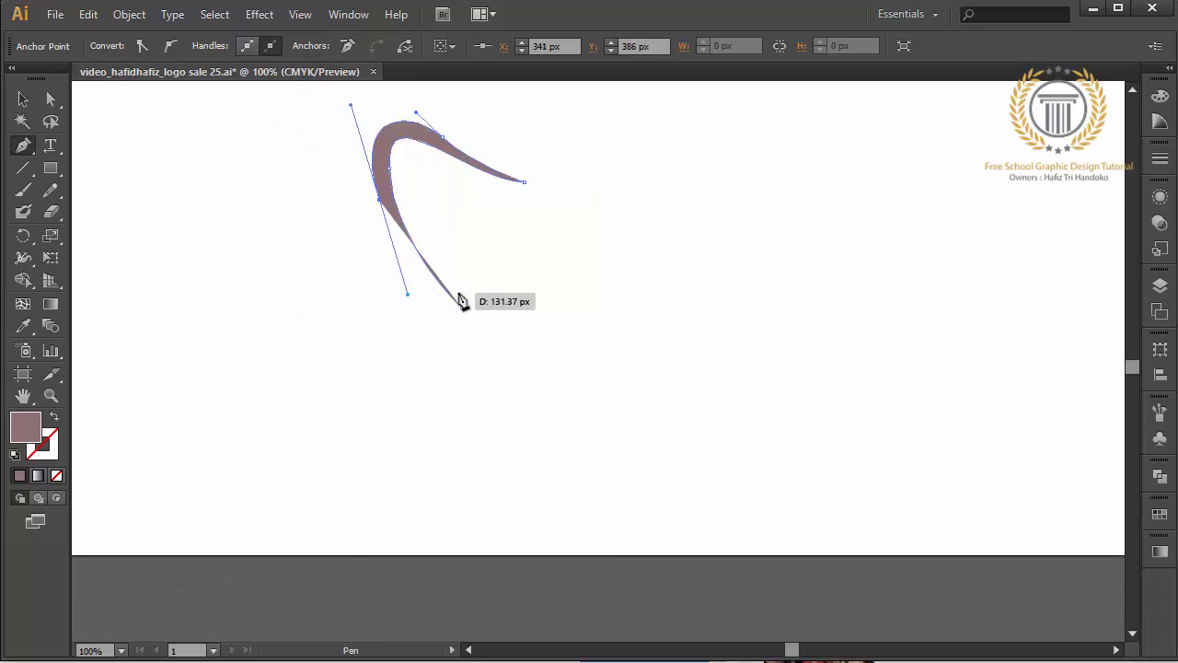
pyautogui.moveTo(463, 309); pyautogui.dragTo(462, 313)
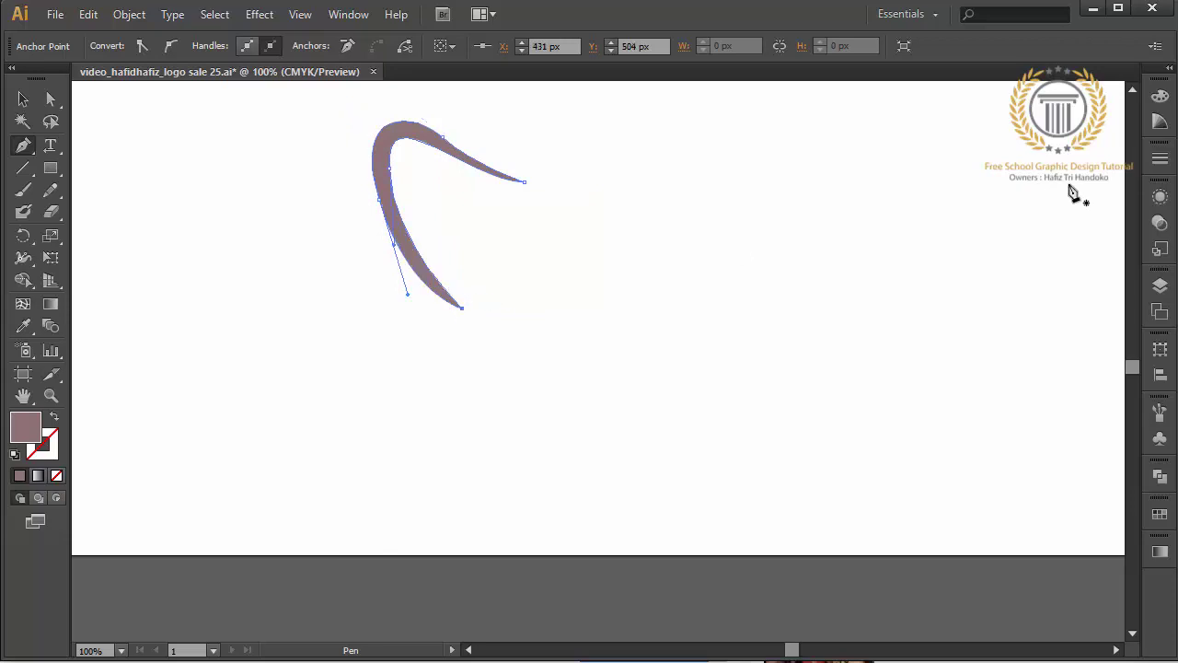
# Refine the left stroke's upper curve with Direct Selection, then deselect
pyautogui.click(1133, 90)
pyautogui.click(1133, 91)
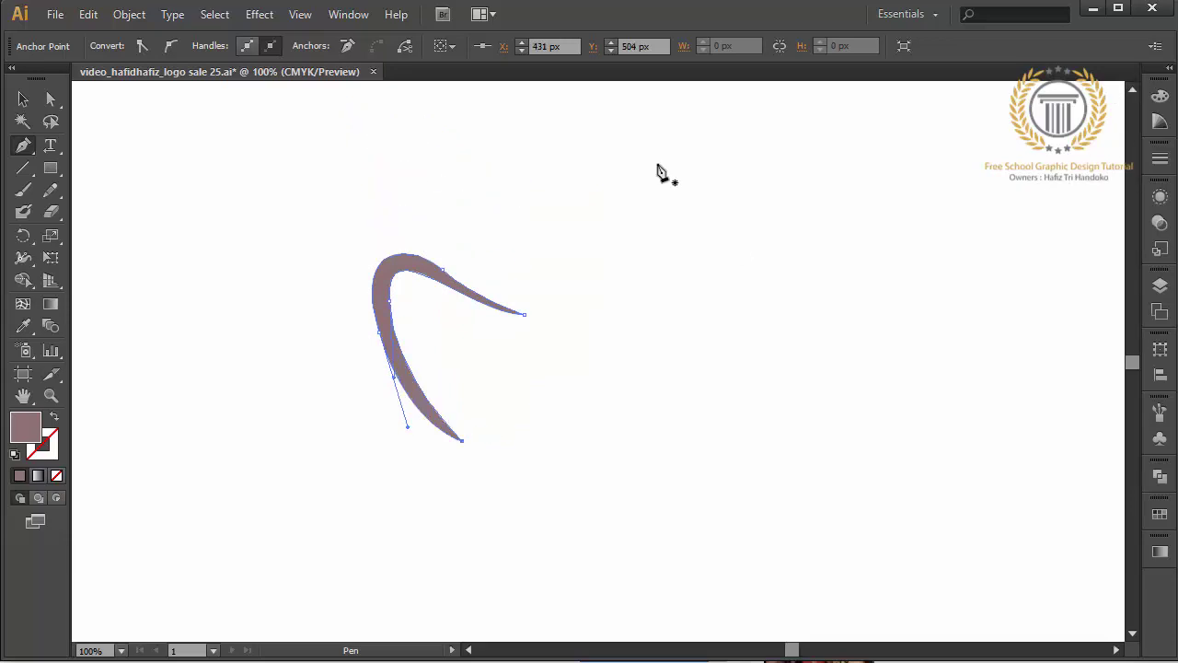
pyautogui.click(51, 99)
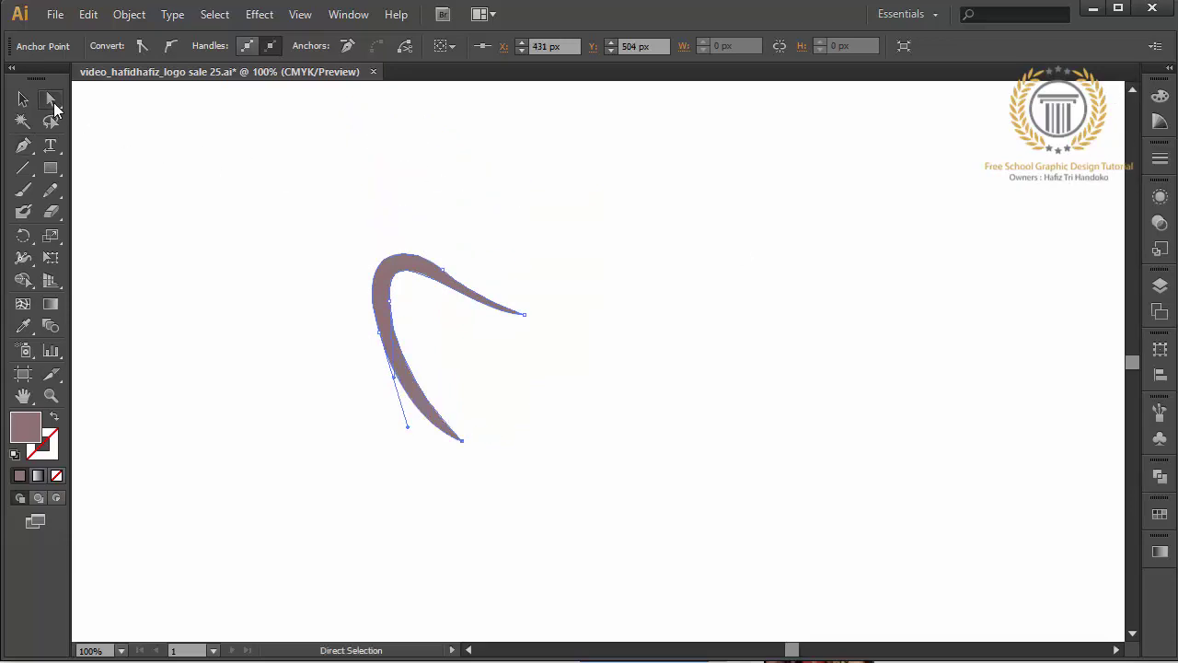
pyautogui.click(451, 283)
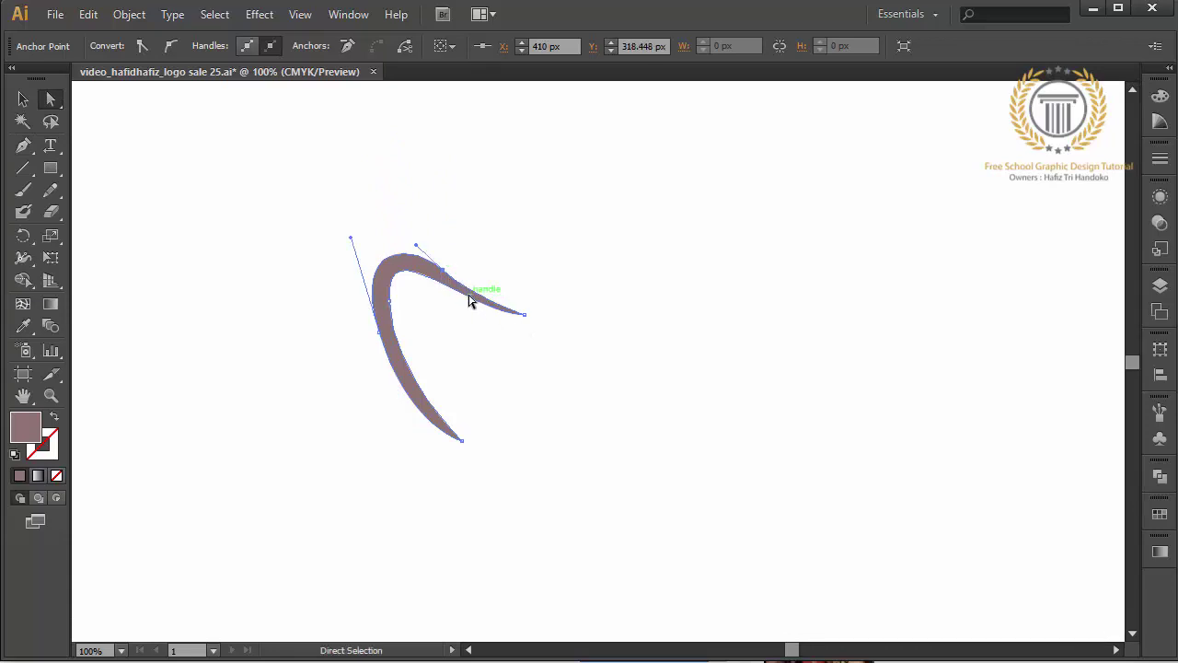
pyautogui.moveTo(469, 300); pyautogui.dragTo(481, 302)
pyautogui.click(591, 329)
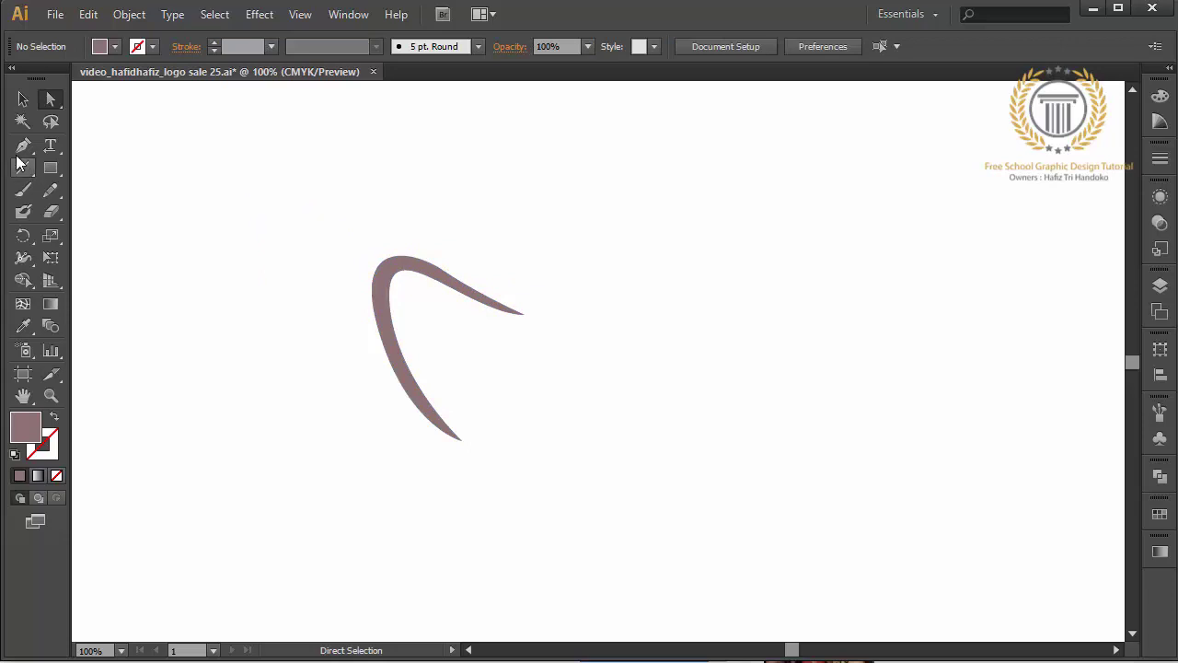
# Start the second Pen stroke at the top middle and curve it over the right crown
pyautogui.click(23, 145)
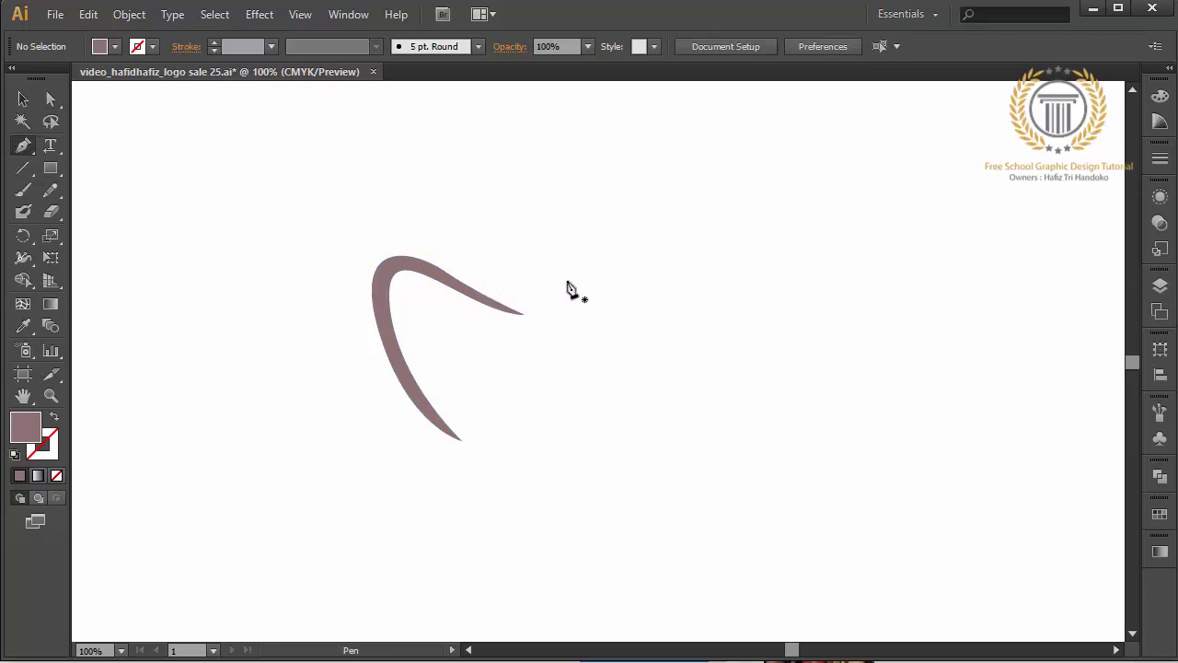
pyautogui.click(474, 277)
pyautogui.moveTo(555, 284); pyautogui.dragTo(589, 268)
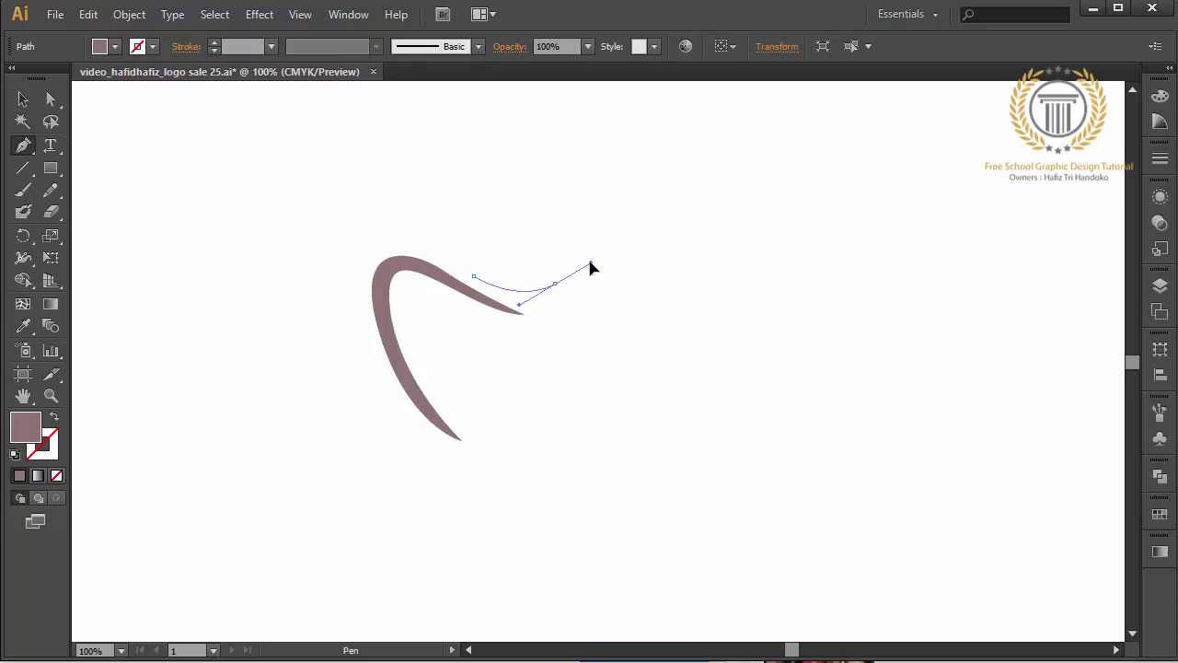
pyautogui.moveTo(661, 290); pyautogui.dragTo(677, 348)
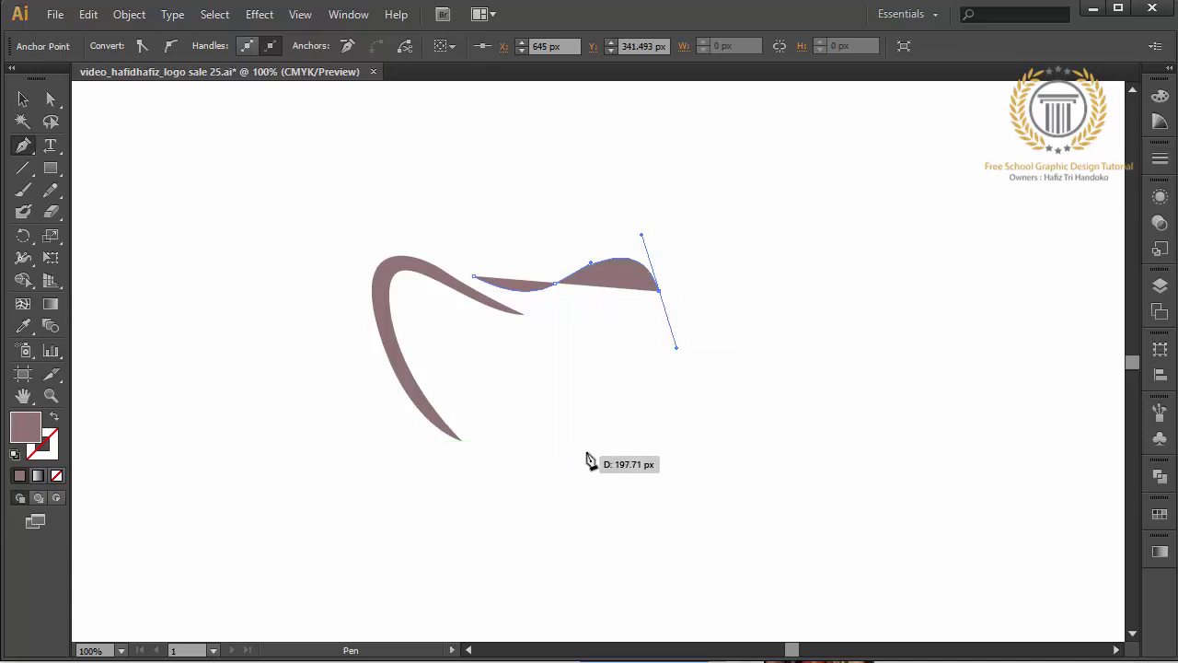
pyautogui.moveTo(606, 473); pyautogui.dragTo(580, 457)
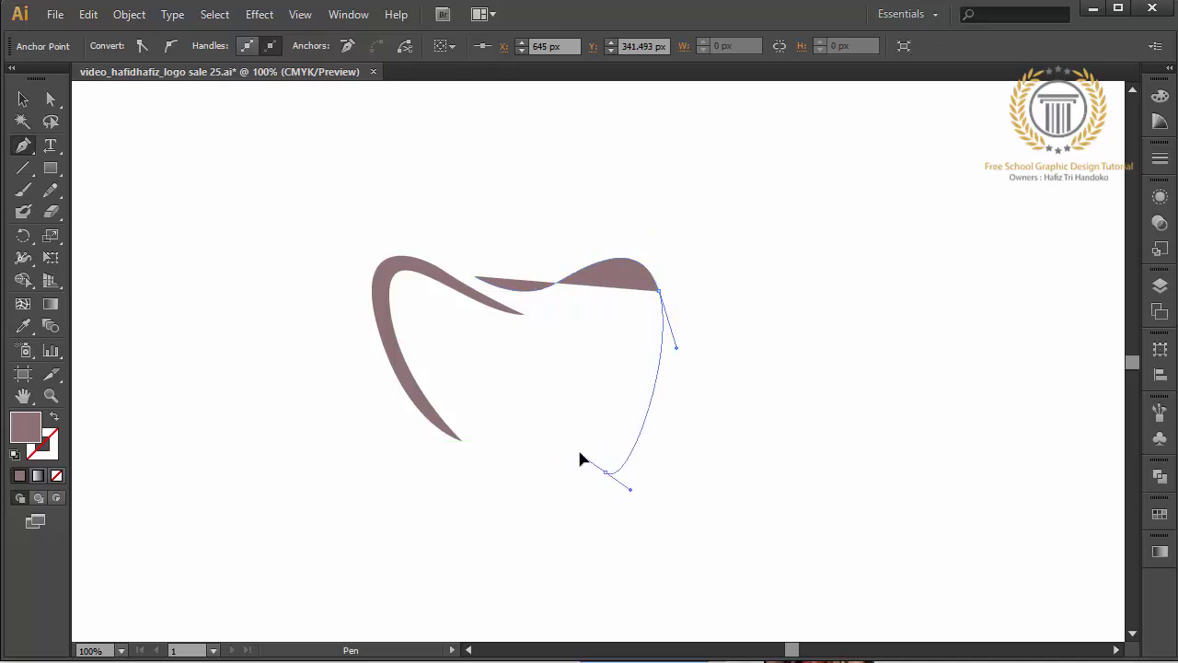
pyautogui.hotkey('ctrl', 'z')
# Shape the right root to its tip, close the path back over the crown, and fine-tune the top curve
pyautogui.moveTo(590, 488); pyautogui.dragTo(561, 504)
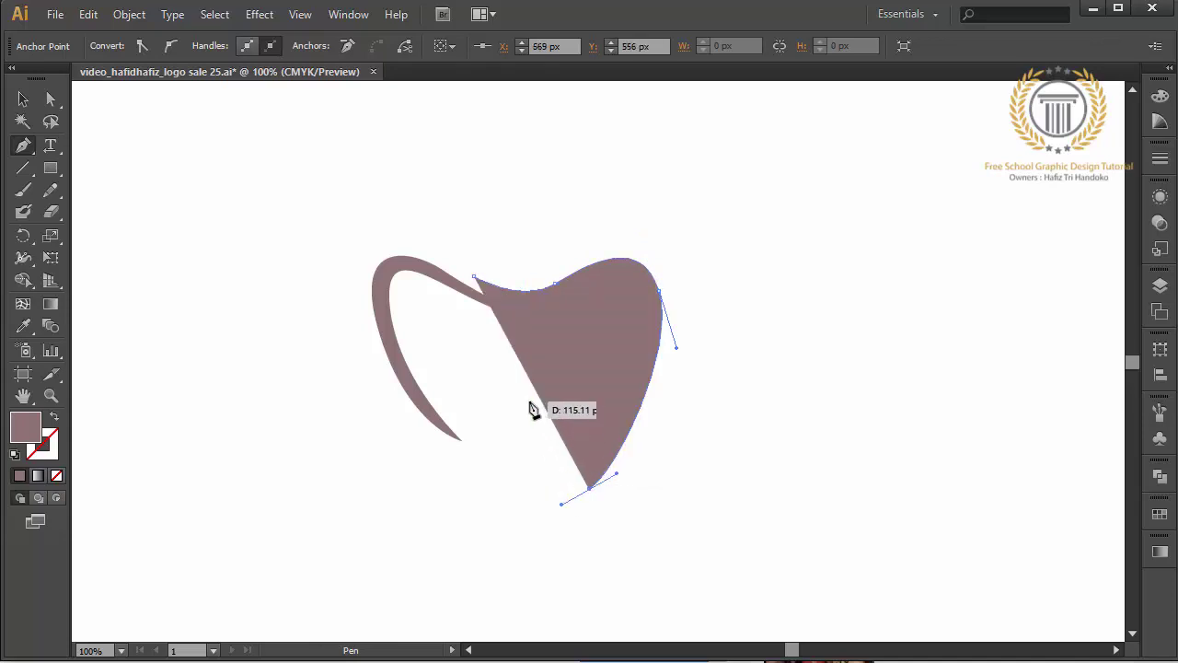
pyautogui.moveTo(528, 402); pyautogui.dragTo(507, 402)
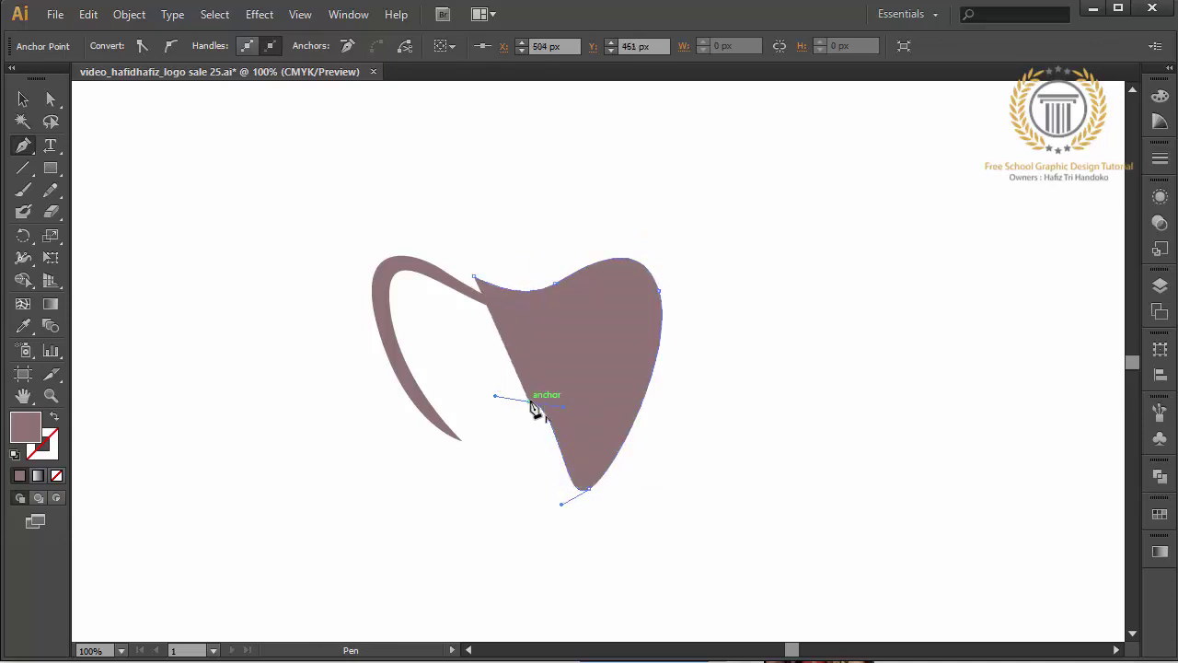
pyautogui.moveTo(555, 439); pyautogui.dragTo(555, 488)
pyautogui.click(565, 555)
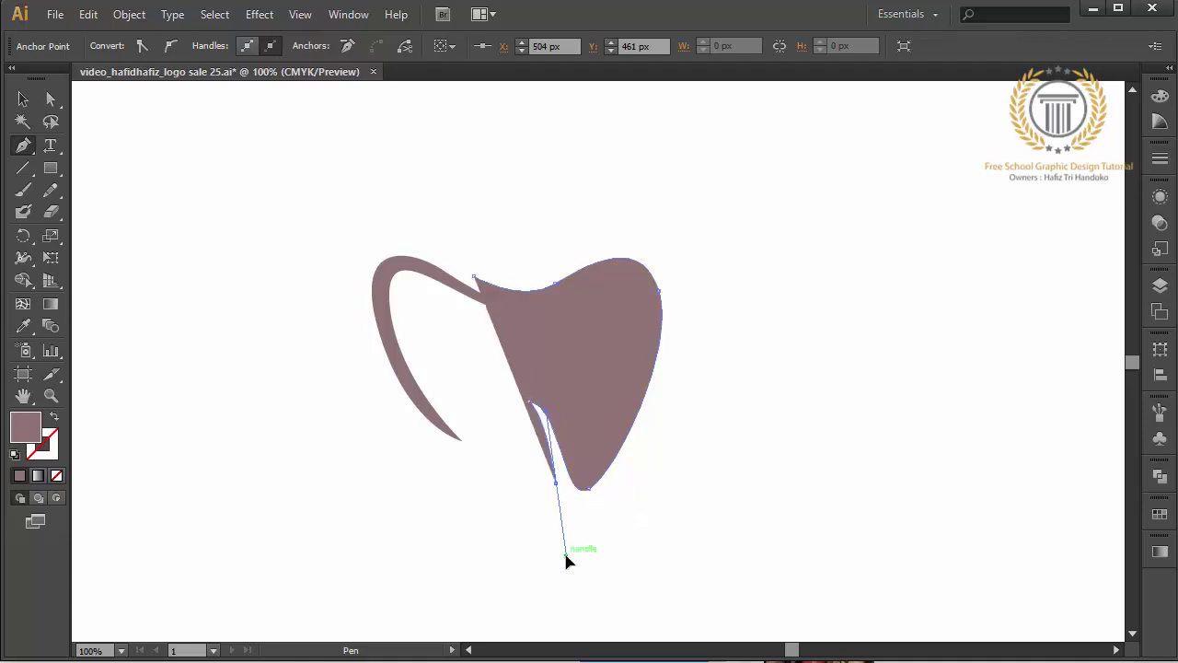
pyautogui.moveTo(647, 432); pyautogui.dragTo(669, 375)
pyautogui.moveTo(669, 376); pyautogui.dragTo(679, 364)
pyautogui.moveTo(633, 242); pyautogui.dragTo(575, 229)
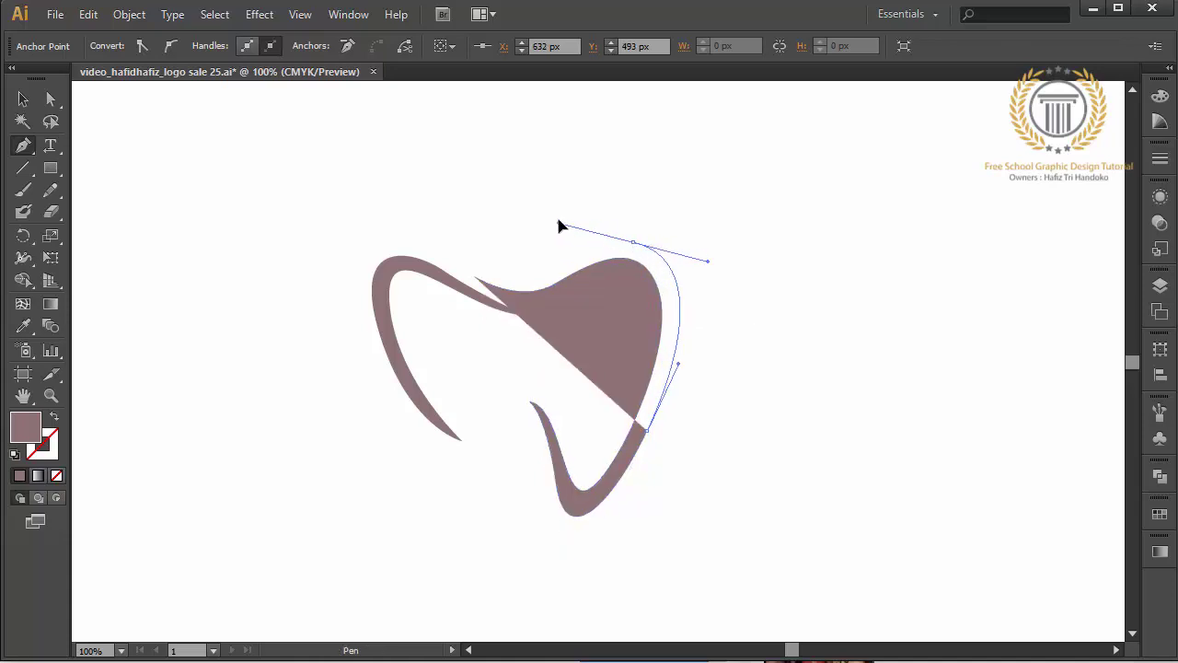
pyautogui.moveTo(576, 229); pyautogui.dragTo(556, 213)
pyautogui.moveTo(474, 276)
pyautogui.mouseDown()
pyautogui.moveTo(505, 288)
pyautogui.moveTo(482, 275)
pyautogui.mouseUp()
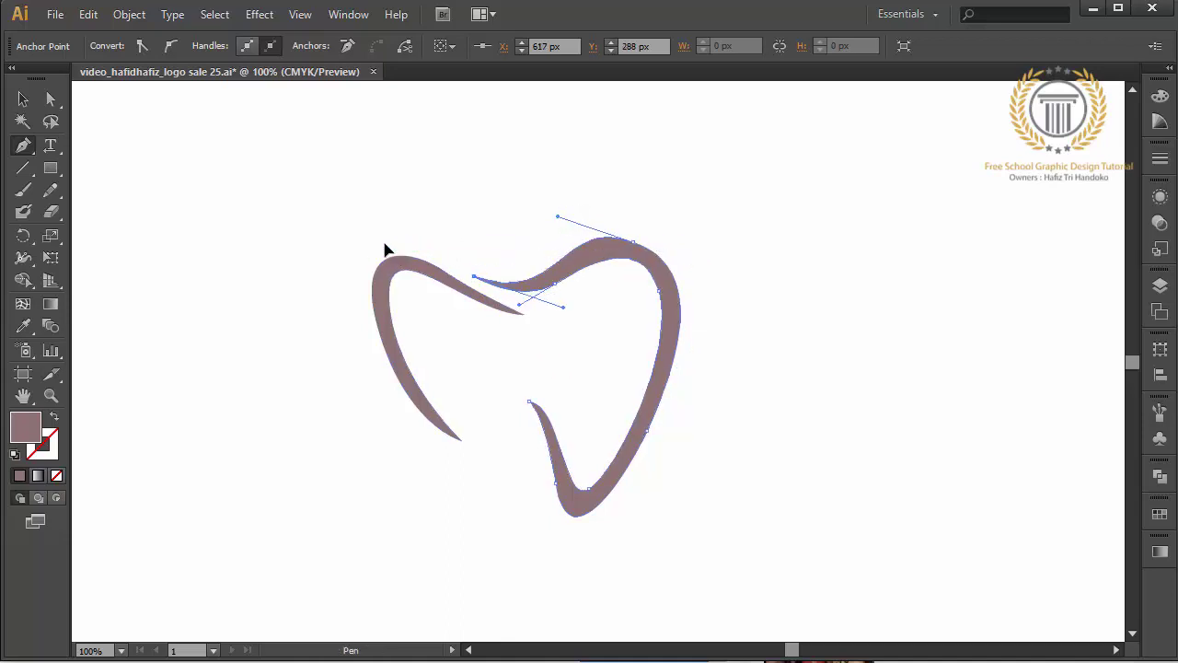
pyautogui.click(50, 100)
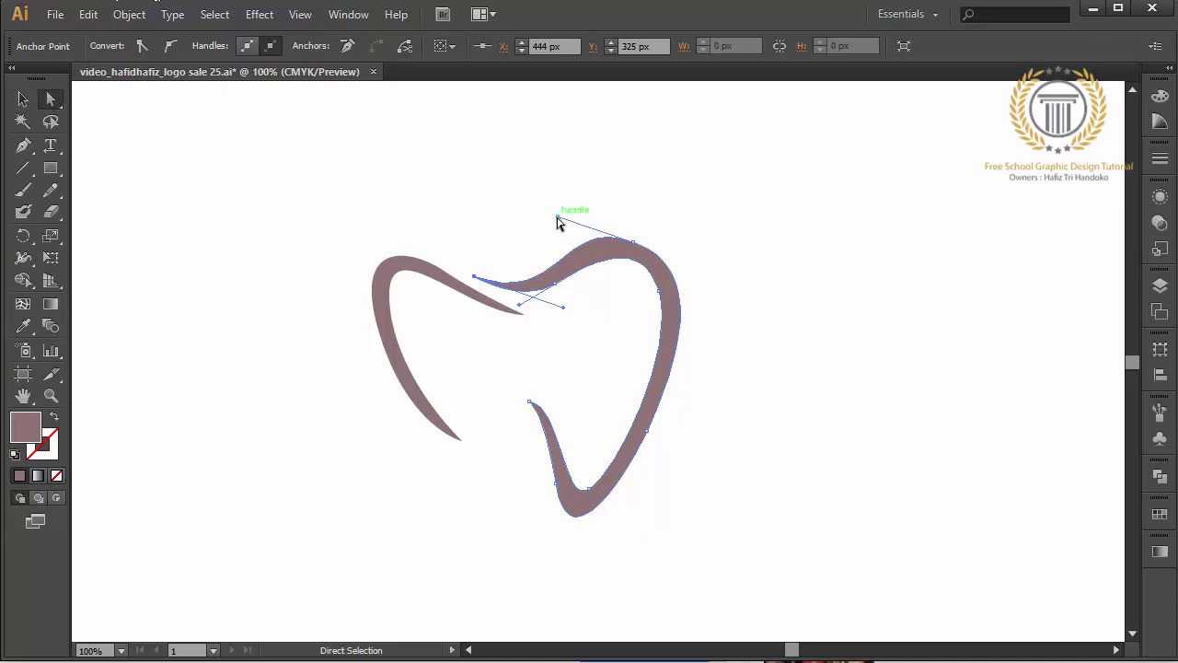
pyautogui.moveTo(557, 219); pyautogui.dragTo(570, 223)
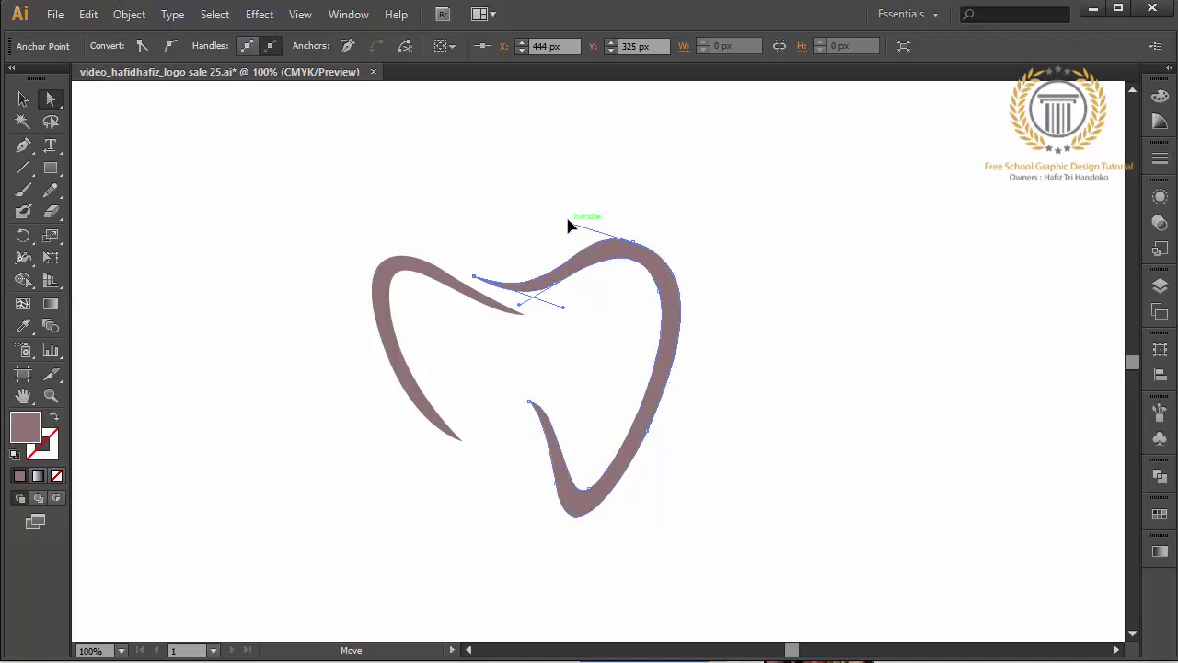
# Lower the left stroke's bottom point, push its left curve outward, round its top, then deselect
pyautogui.click(779, 282)
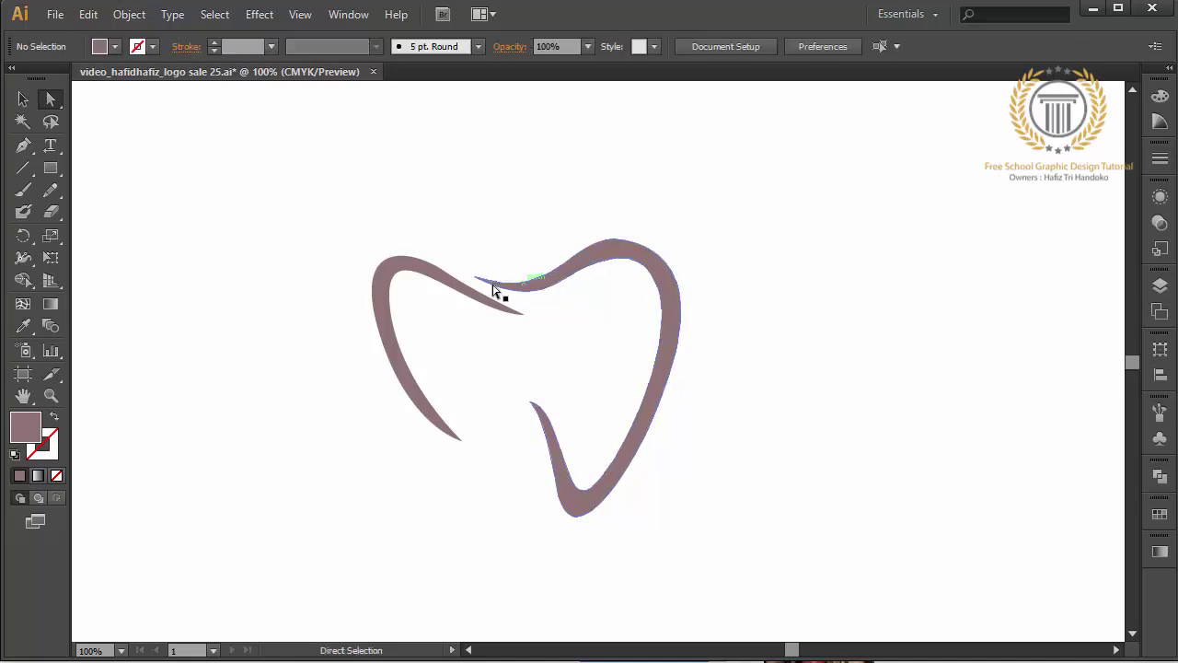
pyautogui.click(391, 291)
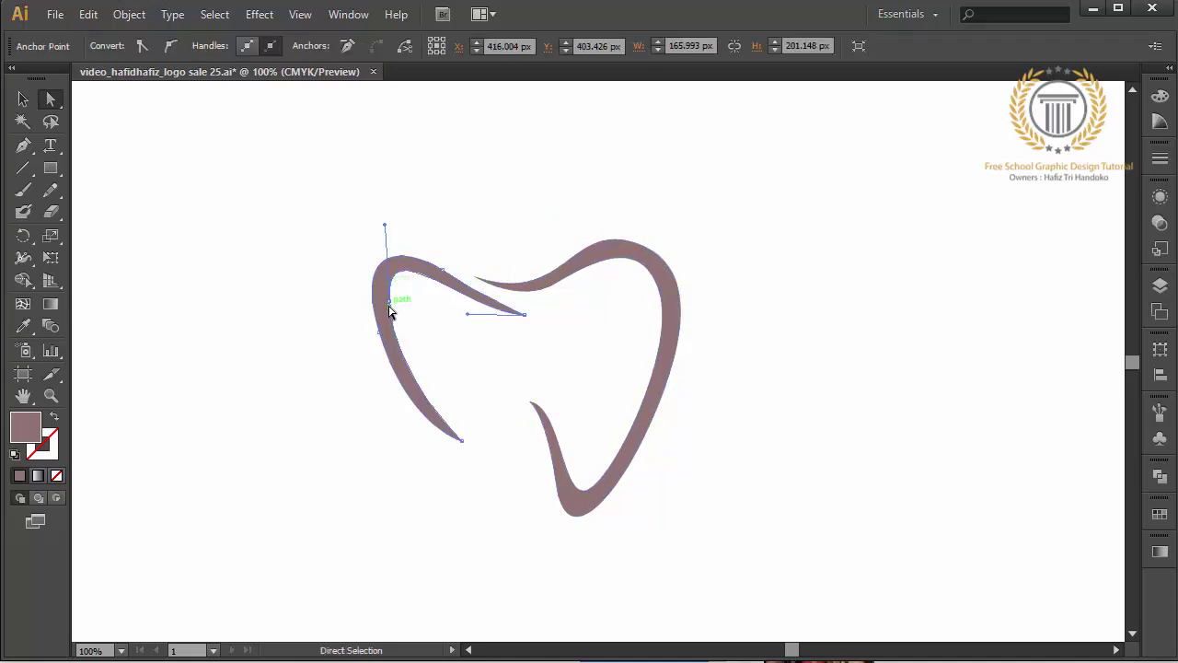
pyautogui.moveTo(392, 304); pyautogui.dragTo(391, 309)
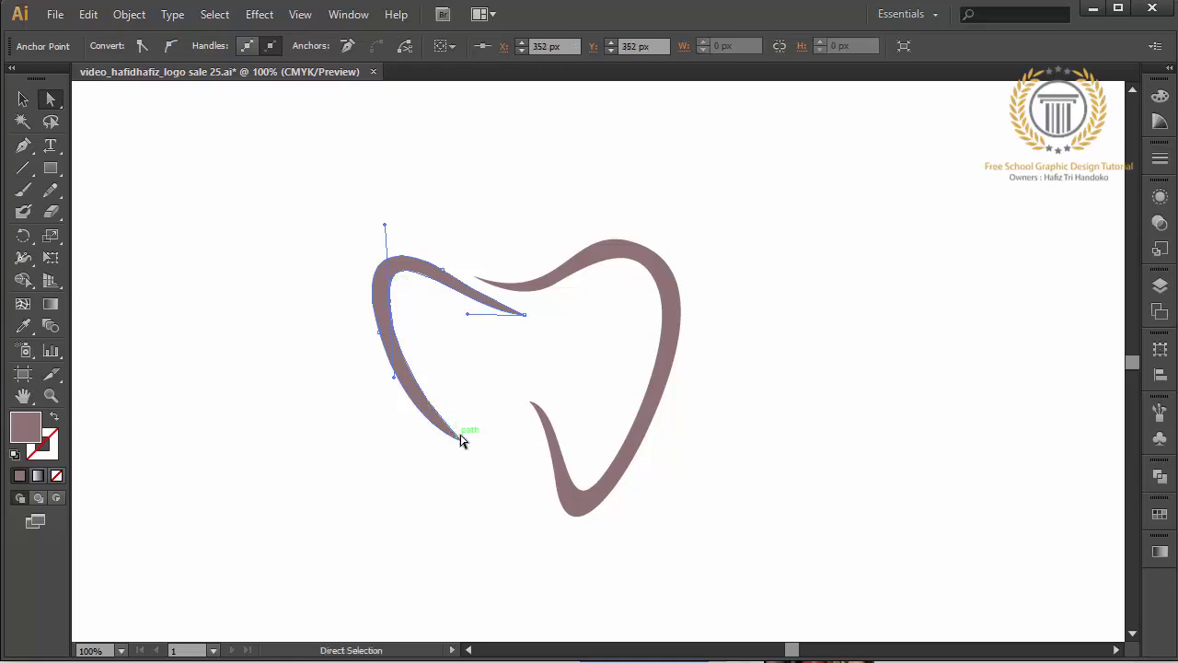
pyautogui.moveTo(462, 439); pyautogui.dragTo(469, 512)
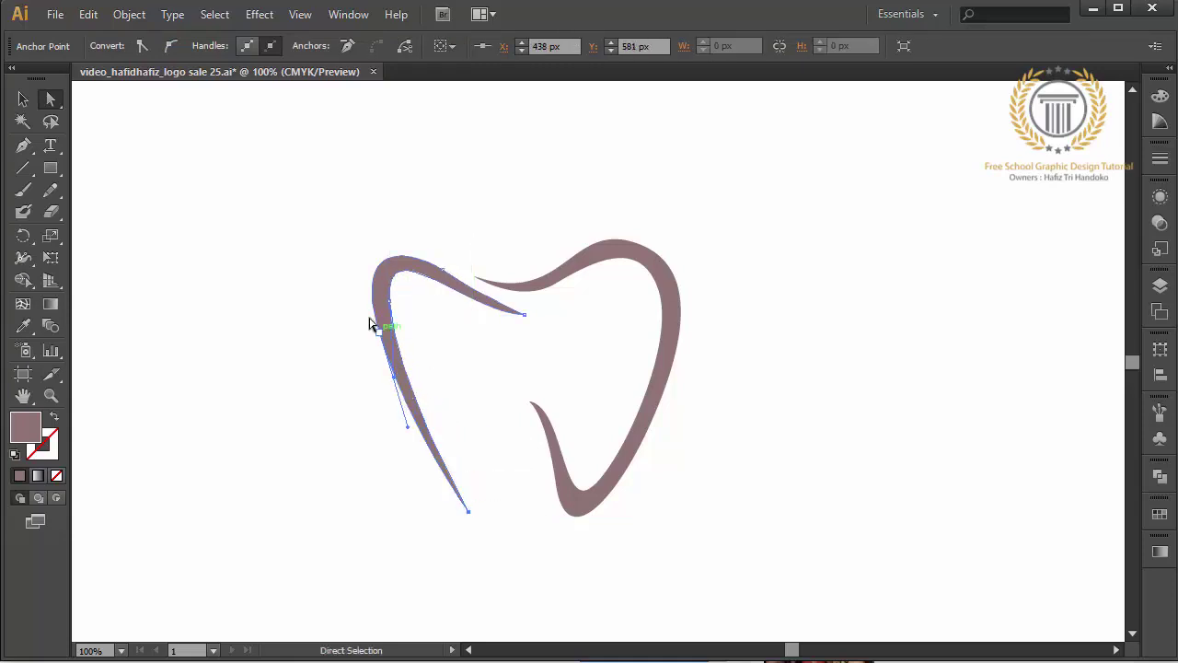
pyautogui.moveTo(376, 333); pyautogui.dragTo(381, 337)
pyautogui.click(463, 377)
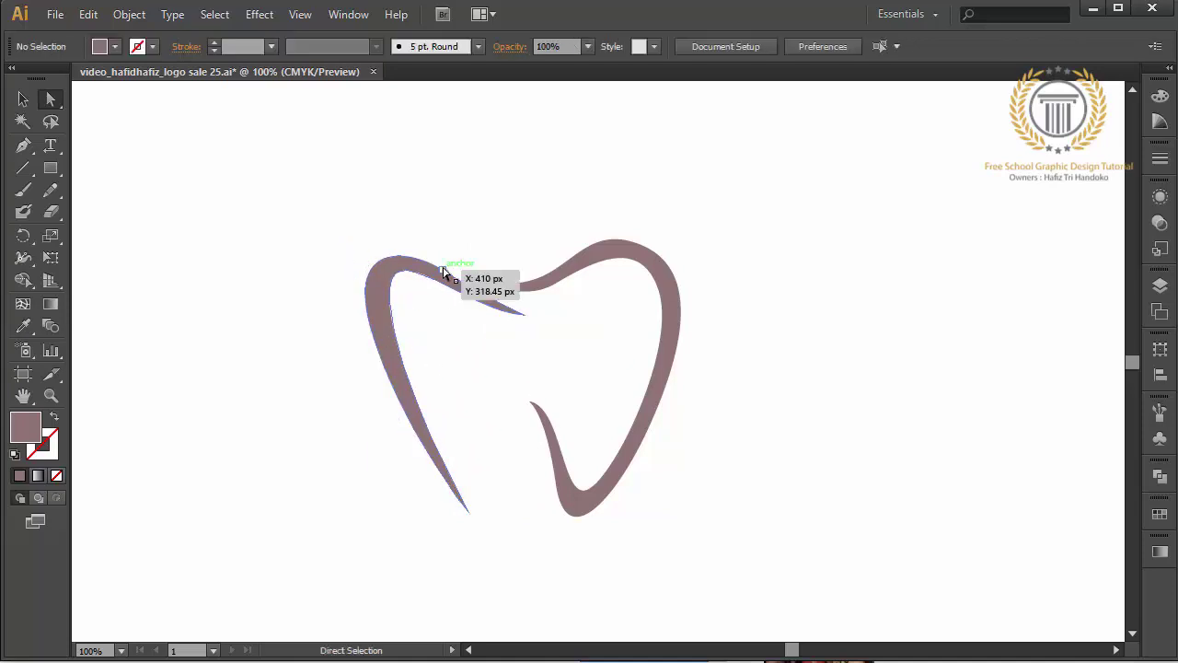
pyautogui.click(444, 271)
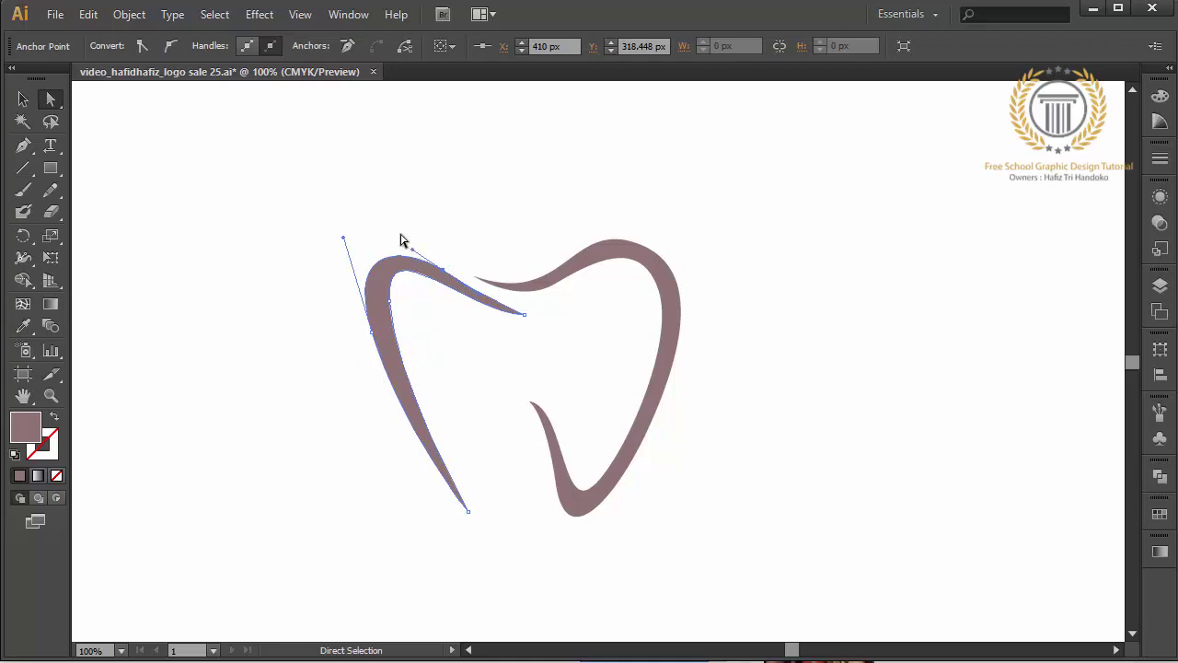
pyautogui.moveTo(397, 230); pyautogui.dragTo(396, 244)
pyautogui.click(443, 271)
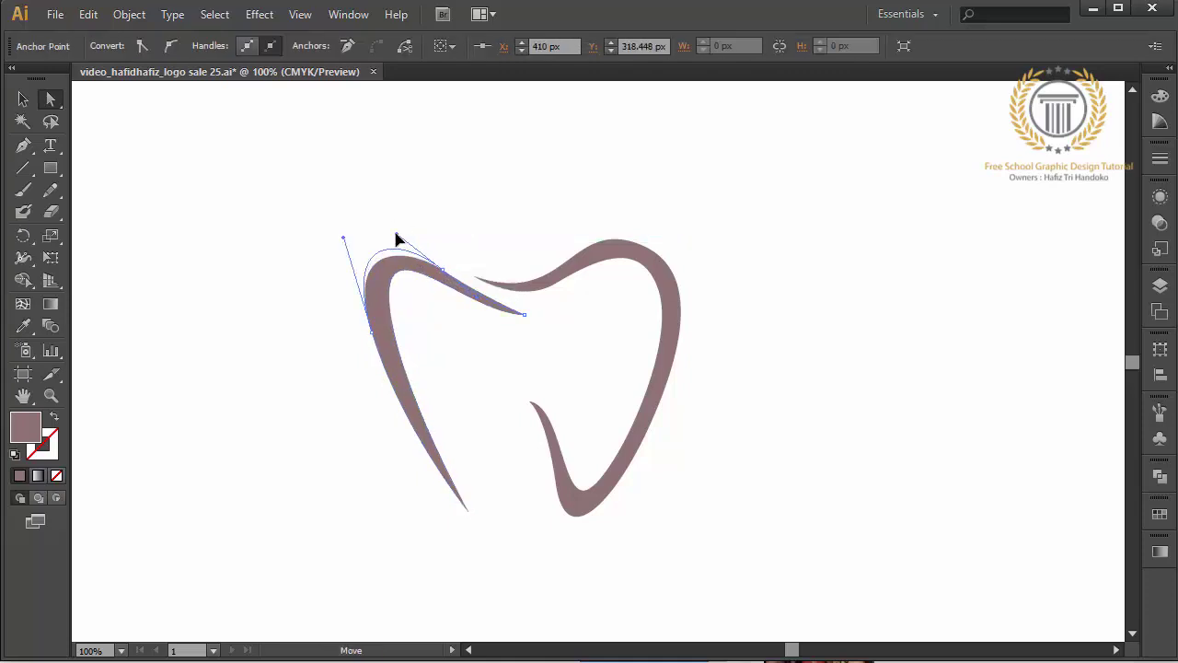
pyautogui.click(442, 334)
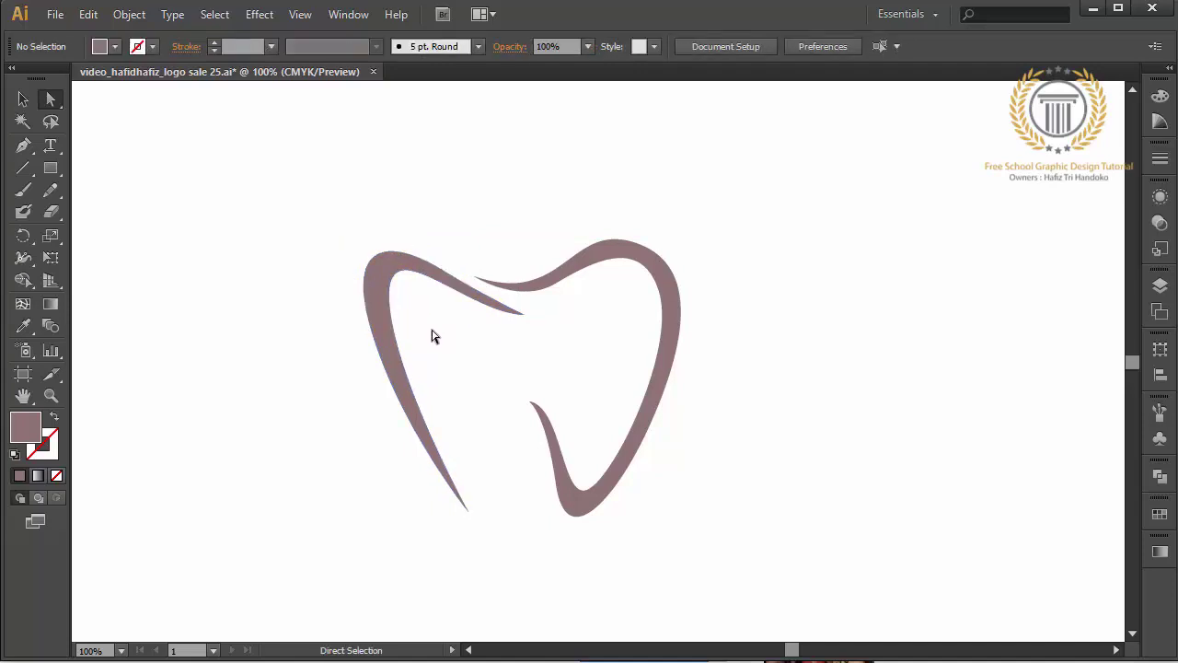
# Draw a closed mauve wedge across the tooth's middle ending in a hook on the right
pyautogui.click(27, 146)
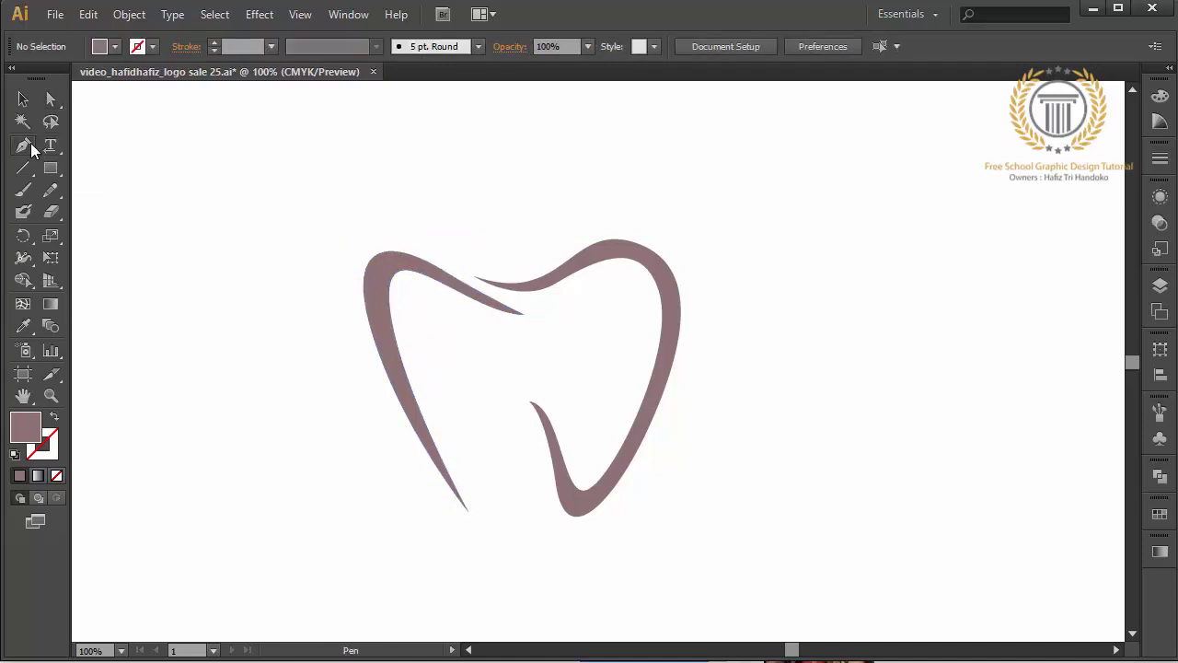
pyautogui.click(452, 366)
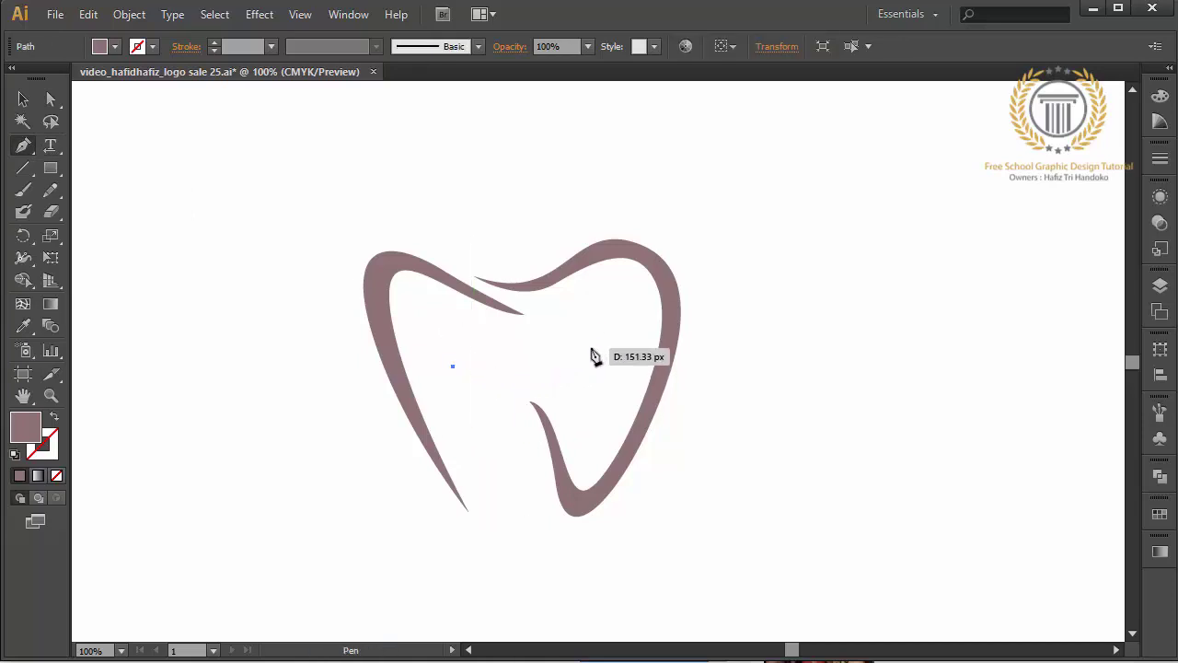
pyautogui.moveTo(590, 348); pyautogui.dragTo(670, 300)
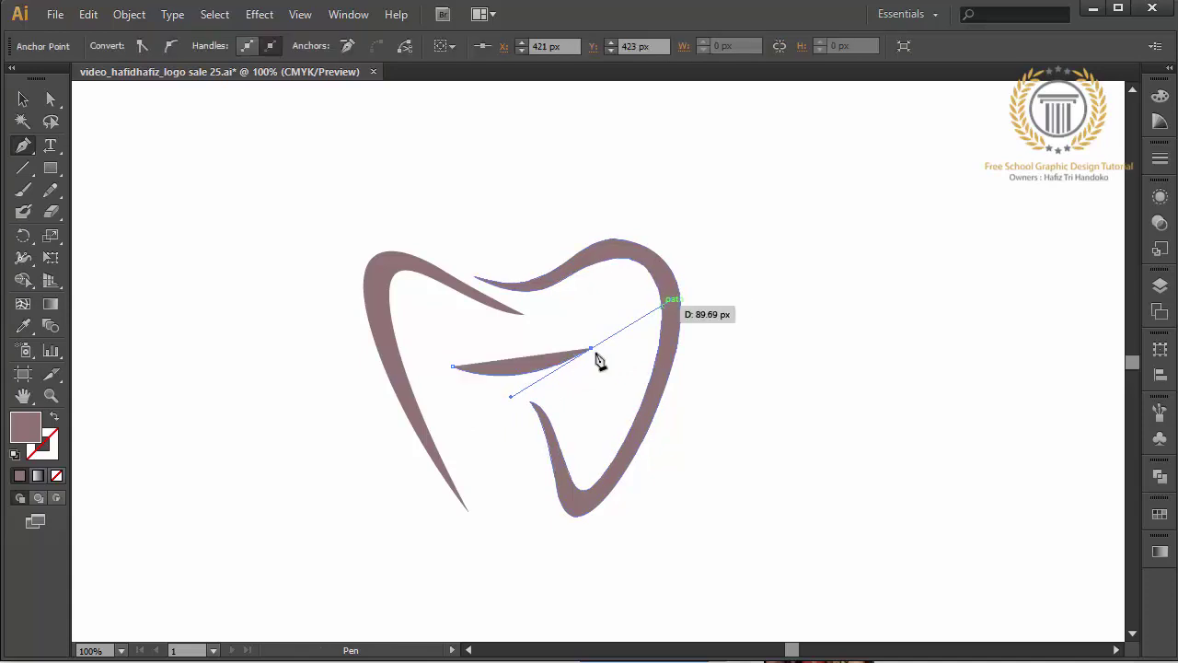
pyautogui.moveTo(592, 351)
pyautogui.mouseDown()
pyautogui.moveTo(577, 327)
pyautogui.moveTo(622, 379)
pyautogui.moveTo(607, 377)
pyautogui.mouseUp()
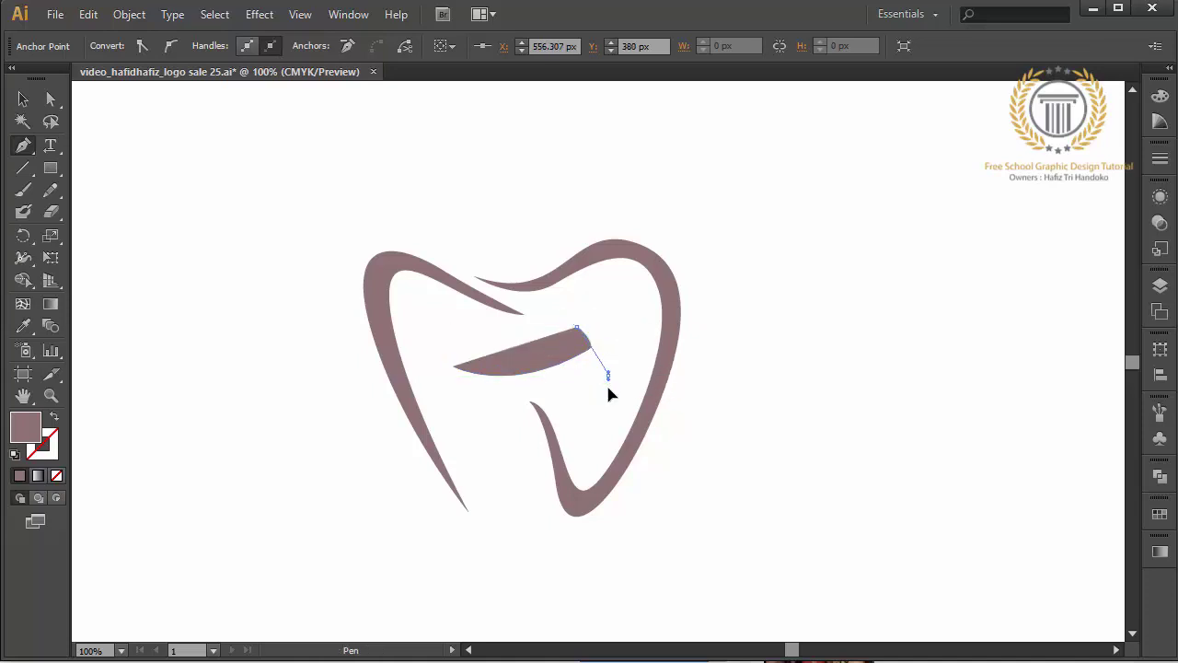
pyautogui.moveTo(612, 420)
pyautogui.mouseDown()
pyautogui.moveTo(610, 385)
pyautogui.moveTo(589, 358)
pyautogui.moveTo(598, 368)
pyautogui.mouseUp()
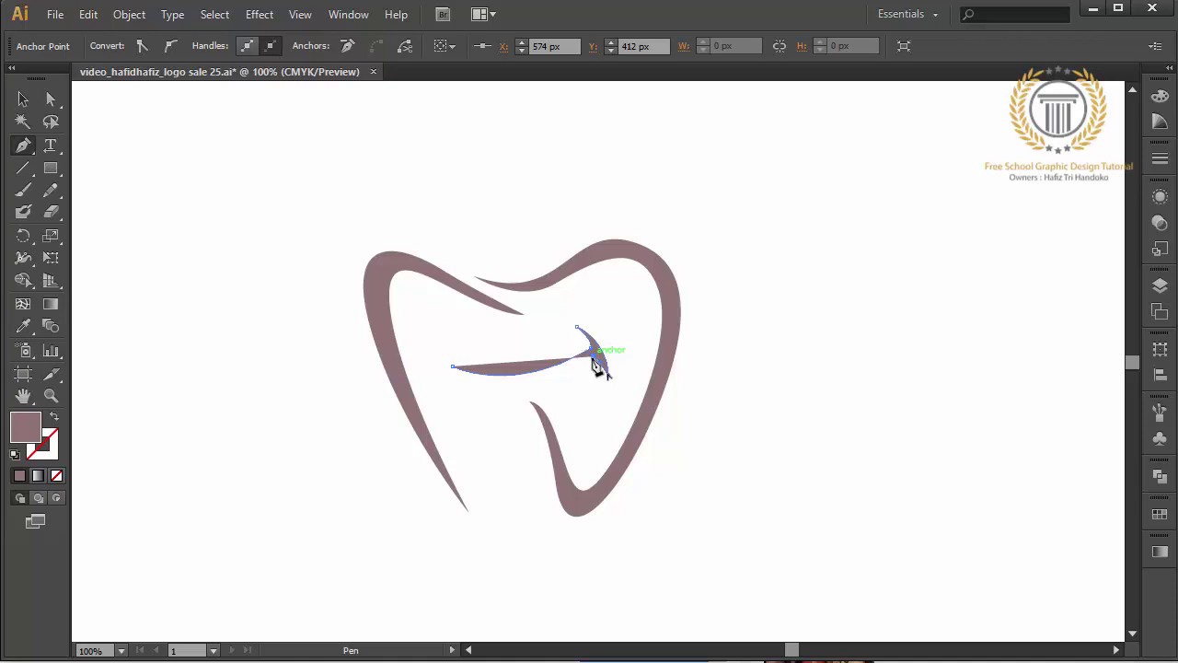
pyautogui.moveTo(452, 368); pyautogui.dragTo(461, 375)
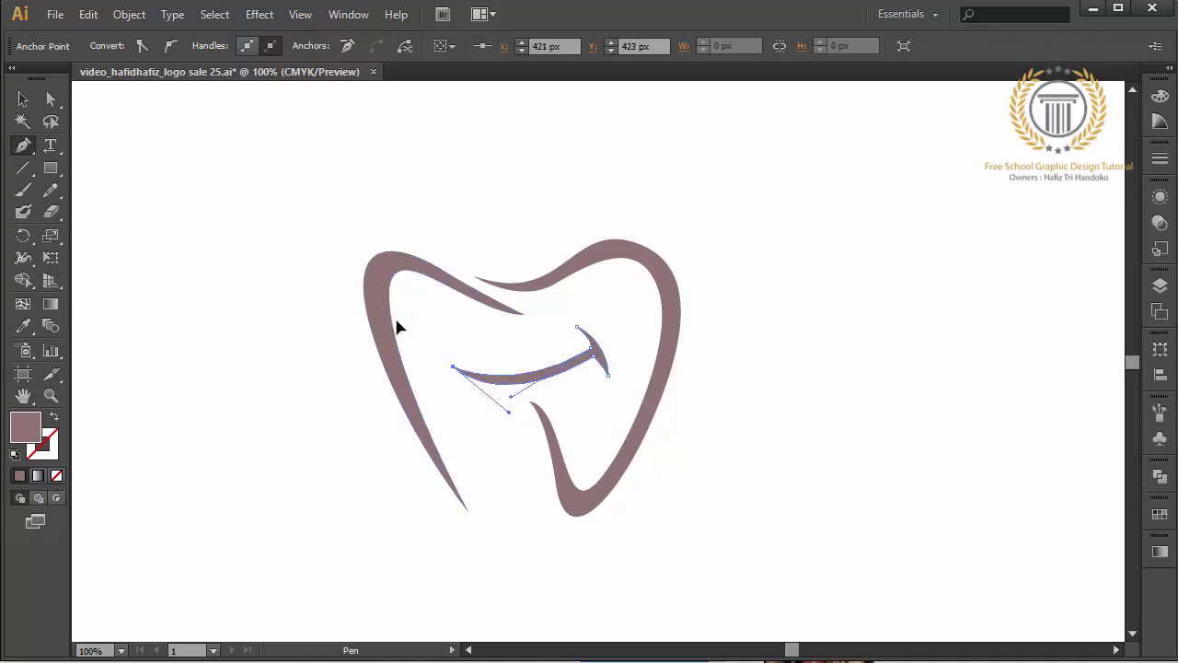
pyautogui.click(25, 99)
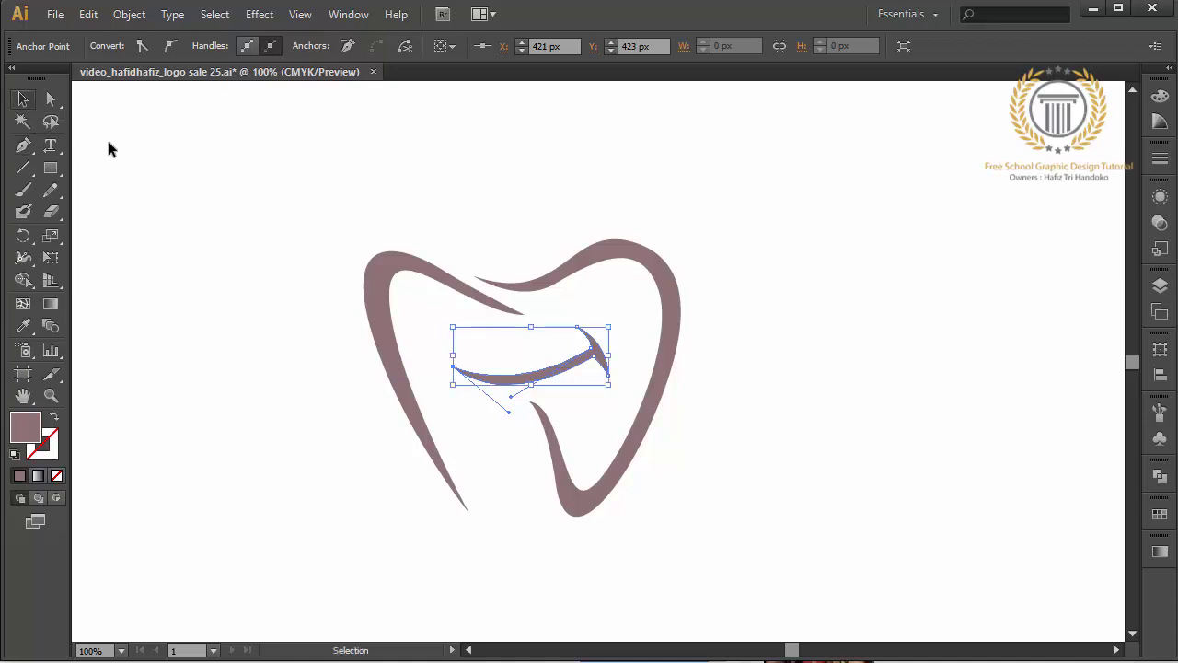
pyautogui.click(268, 257)
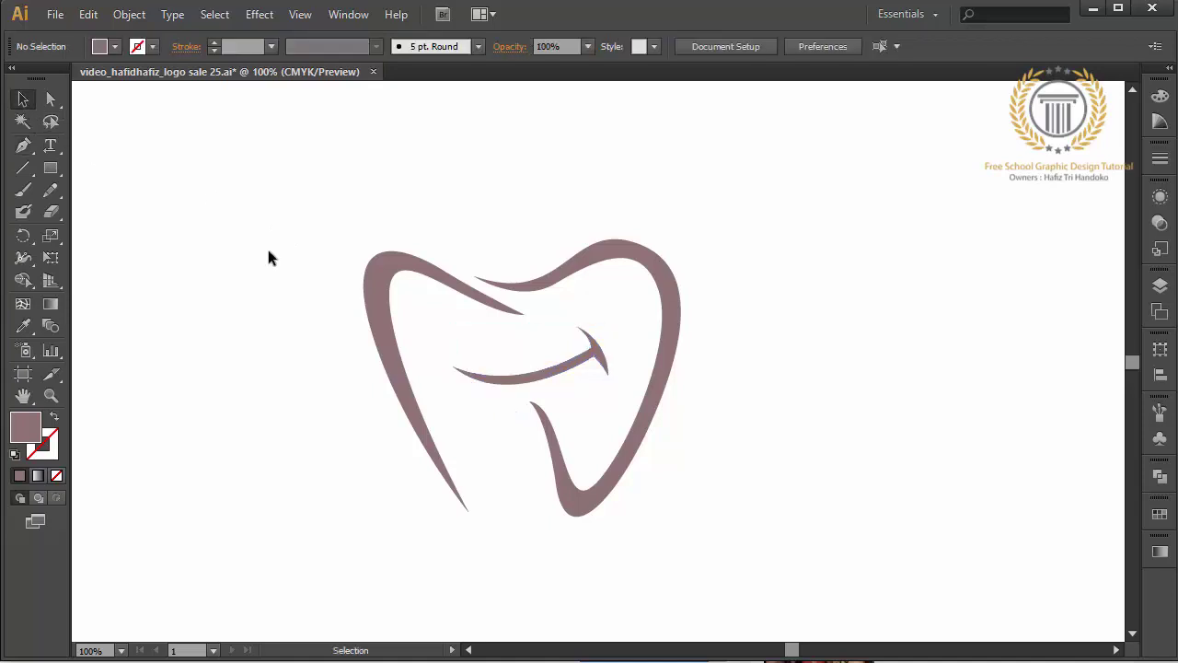
pyautogui.click(48, 100)
pyautogui.hotkey('ctrl', '+')
pyautogui.hotkey('ctrl', '+')
pyautogui.hotkey('ctrl', '+')
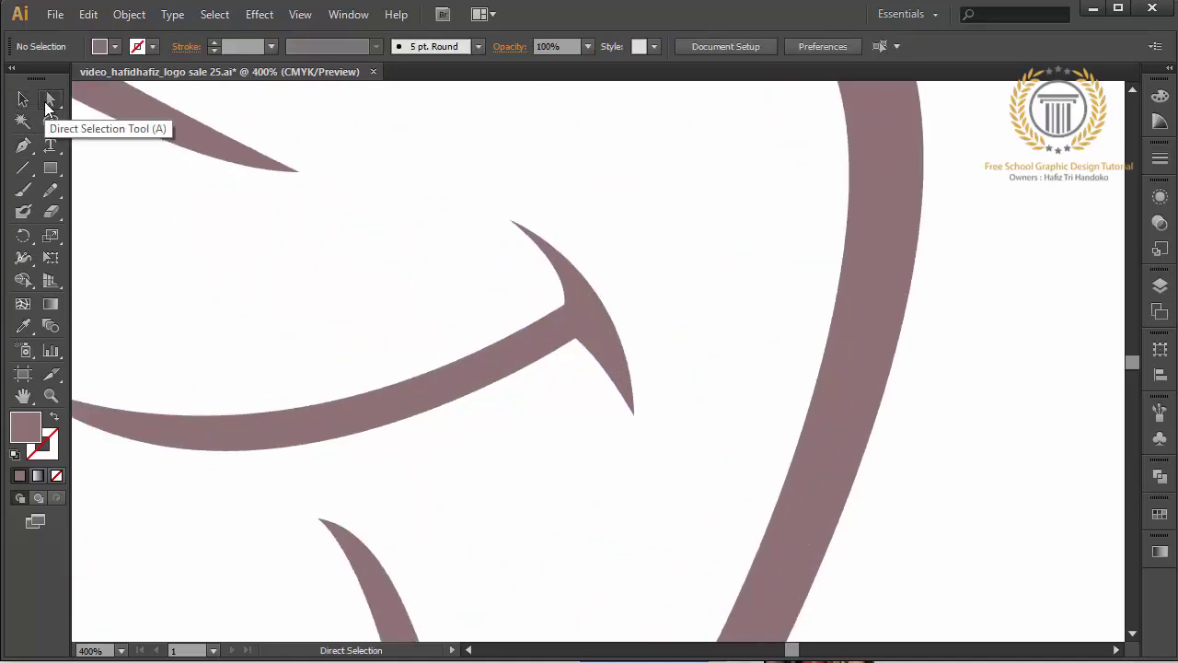
# Raise the hook's tip, bulge its upper edge, and pull its inner anchor upward
pyautogui.click(565, 308)
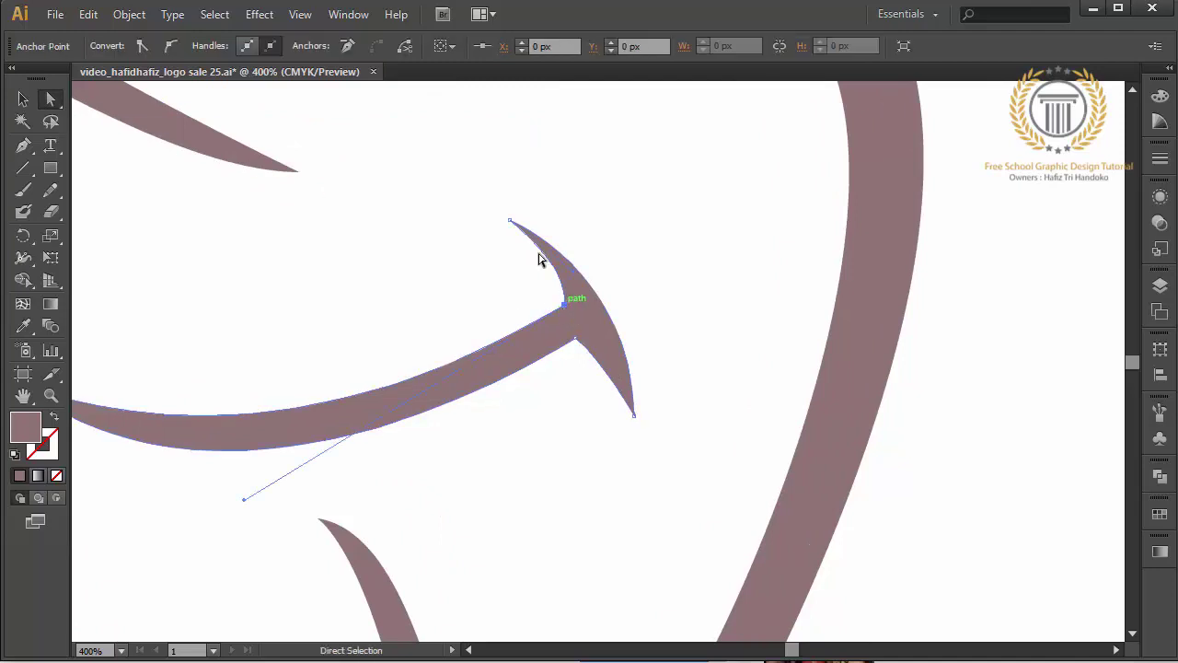
pyautogui.moveTo(511, 221); pyautogui.dragTo(498, 209)
pyautogui.moveTo(560, 264); pyautogui.dragTo(560, 267)
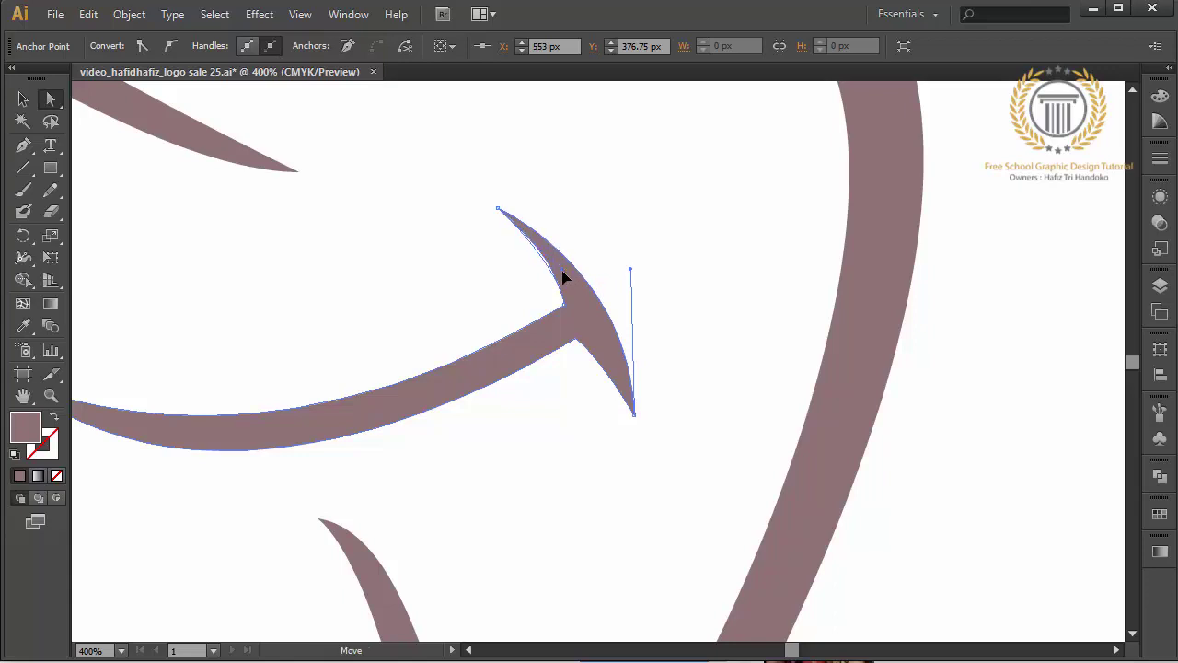
pyautogui.click(684, 302)
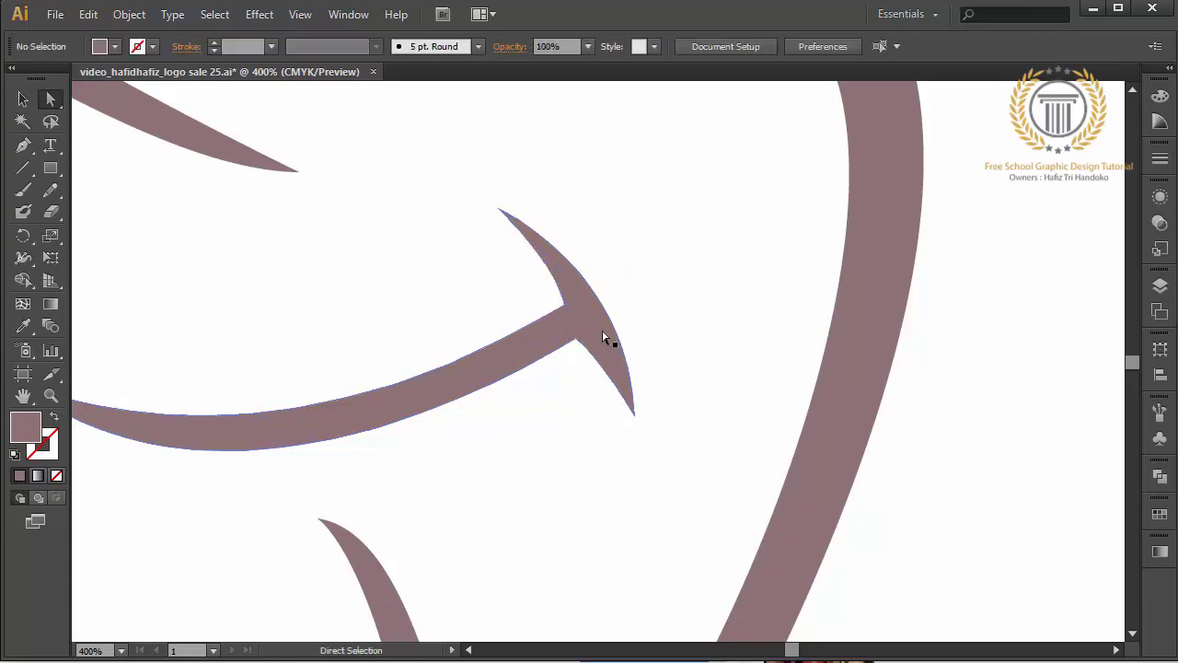
pyautogui.moveTo(578, 344); pyautogui.dragTo(579, 332)
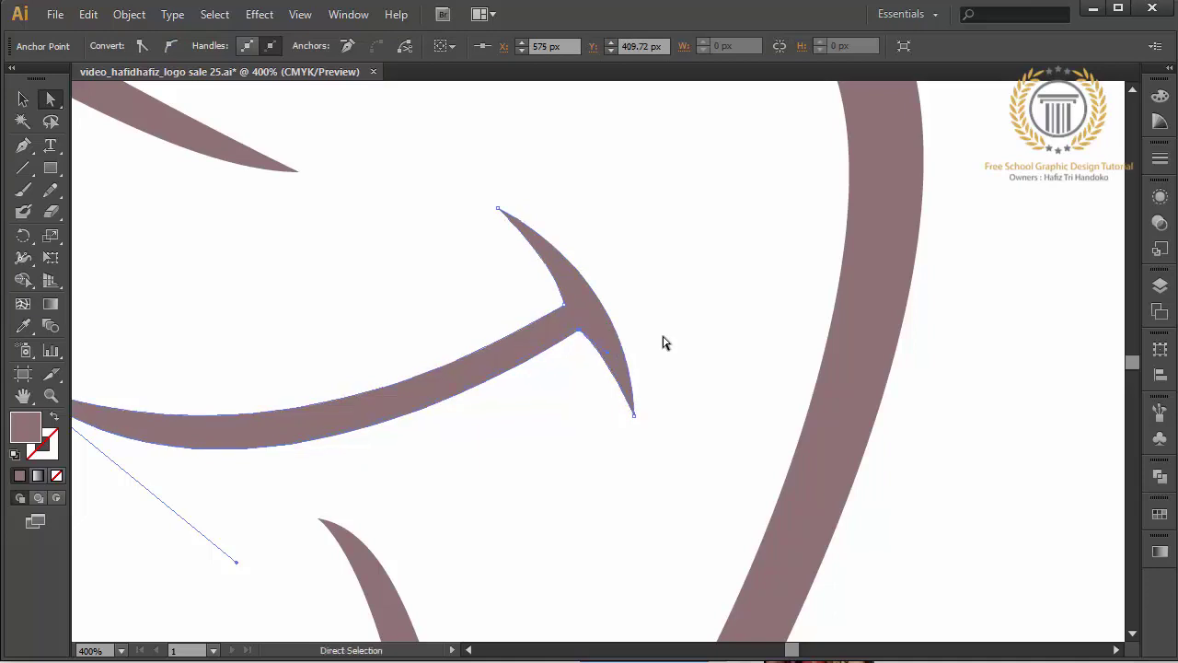
pyautogui.click(663, 343)
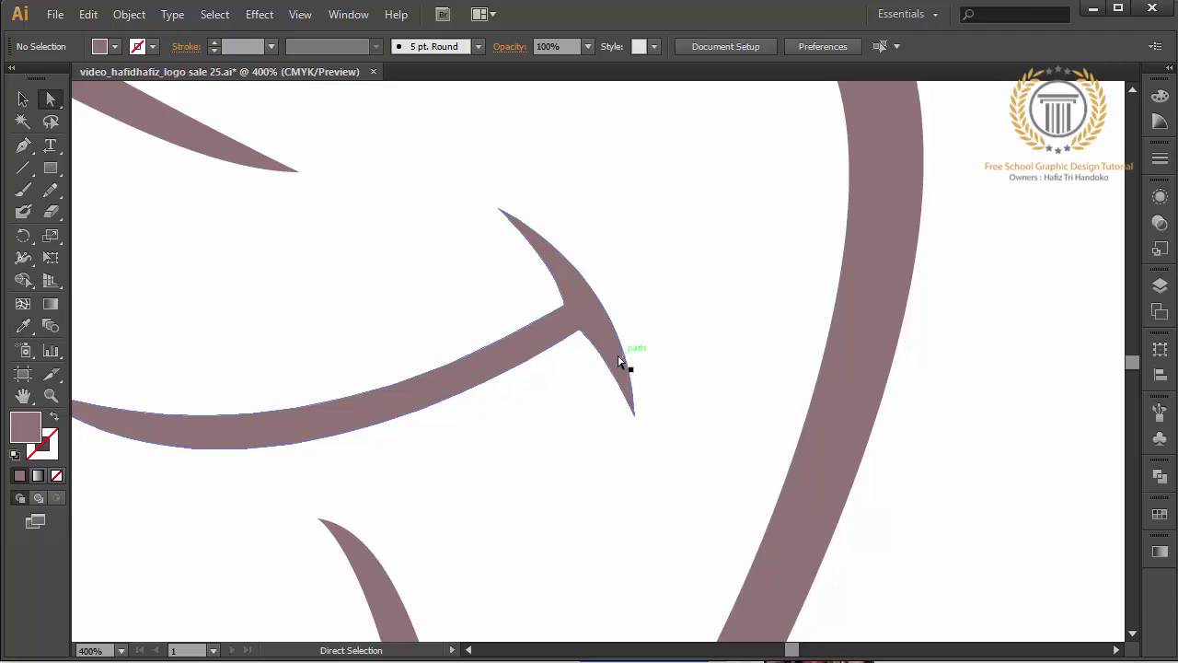
pyautogui.click(580, 329)
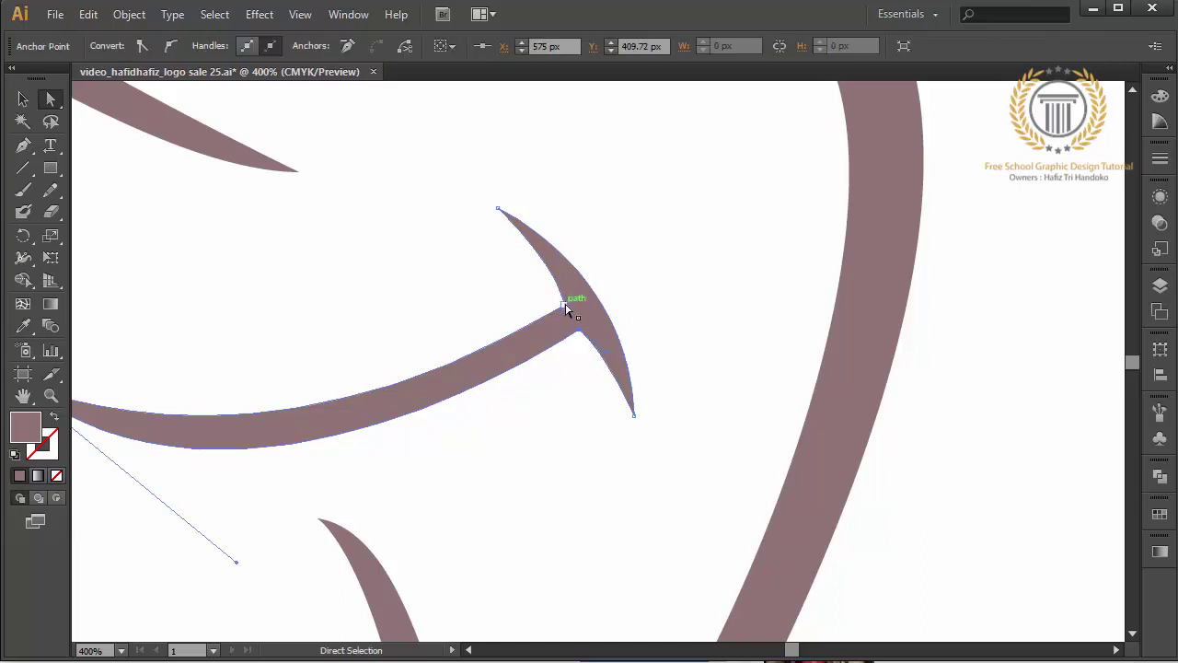
pyautogui.click(564, 307)
pyautogui.click(580, 332)
pyautogui.click(667, 390)
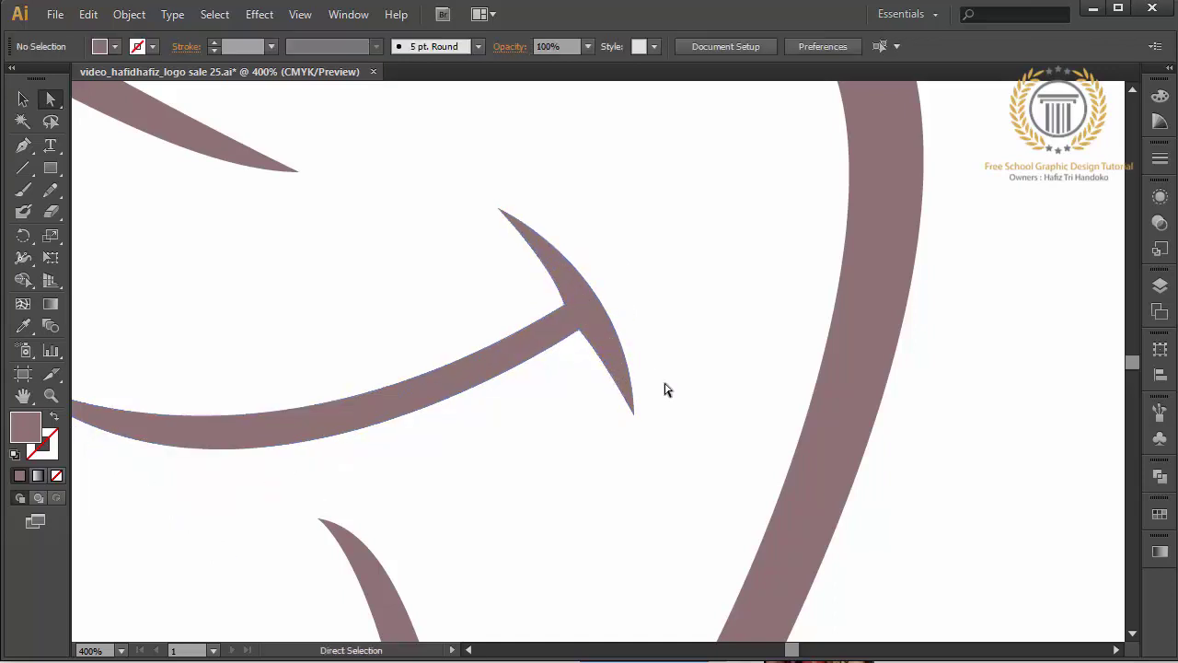
# At 100% zoom, tilt the middle curve slightly by rotating it with the Selection tool
pyautogui.hotkey('ctrl', '1')
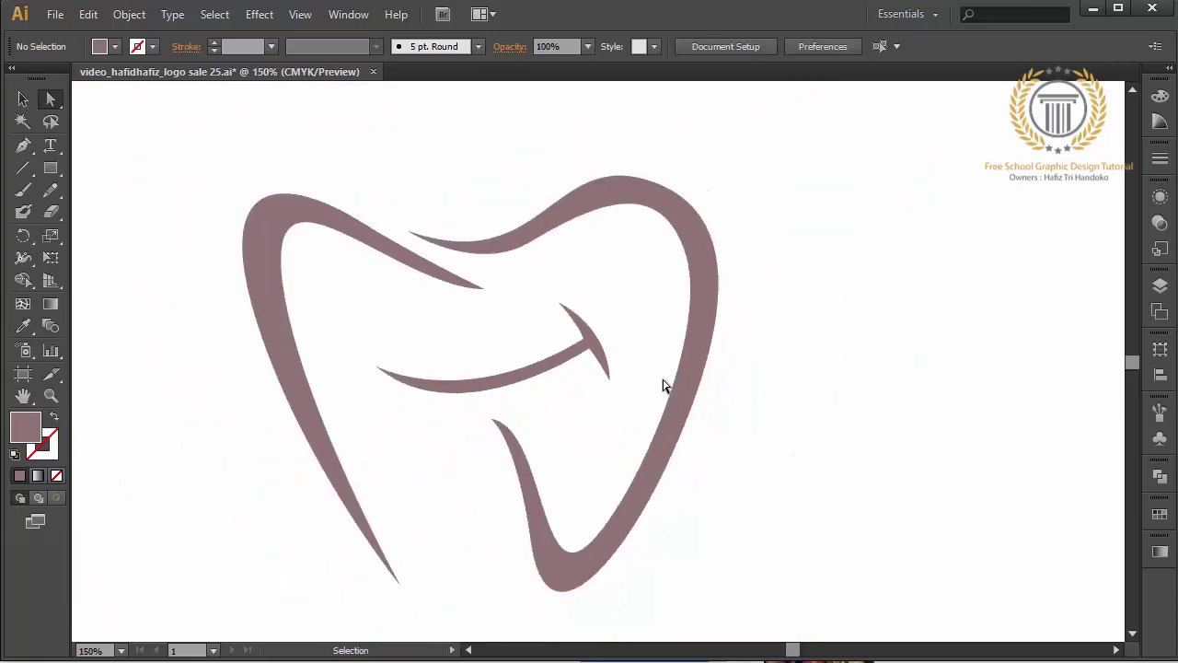
pyautogui.press('a')
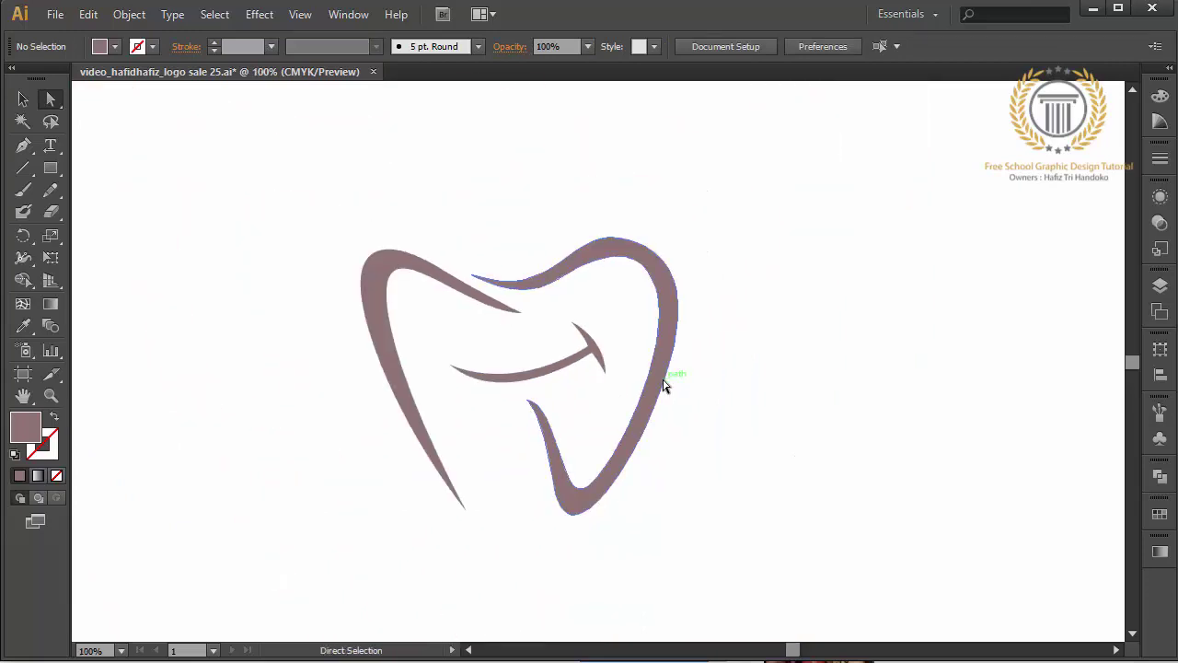
pyautogui.click(26, 104)
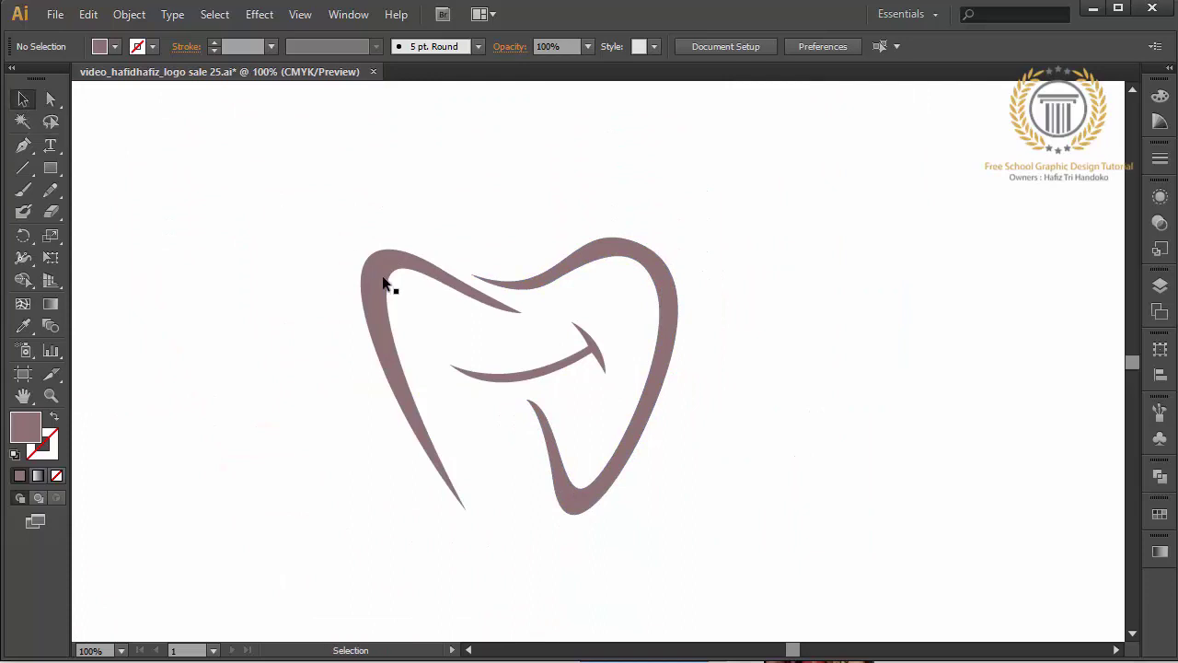
pyautogui.click(384, 280)
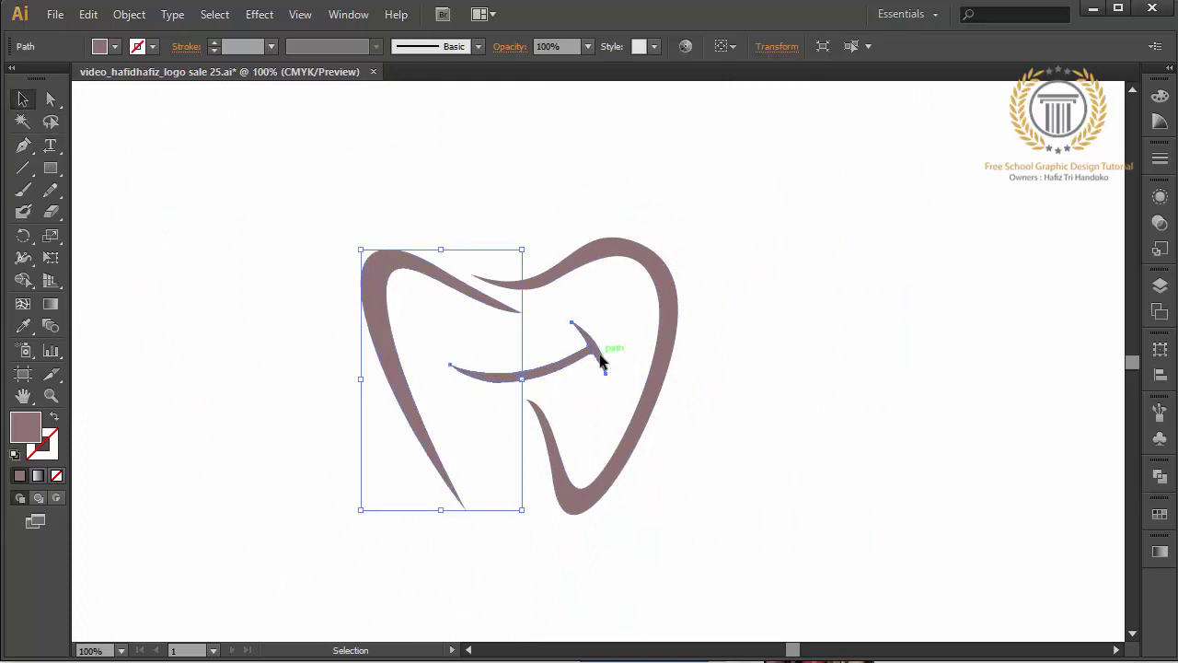
pyautogui.click(603, 360)
pyautogui.moveTo(612, 390); pyautogui.dragTo(610, 399)
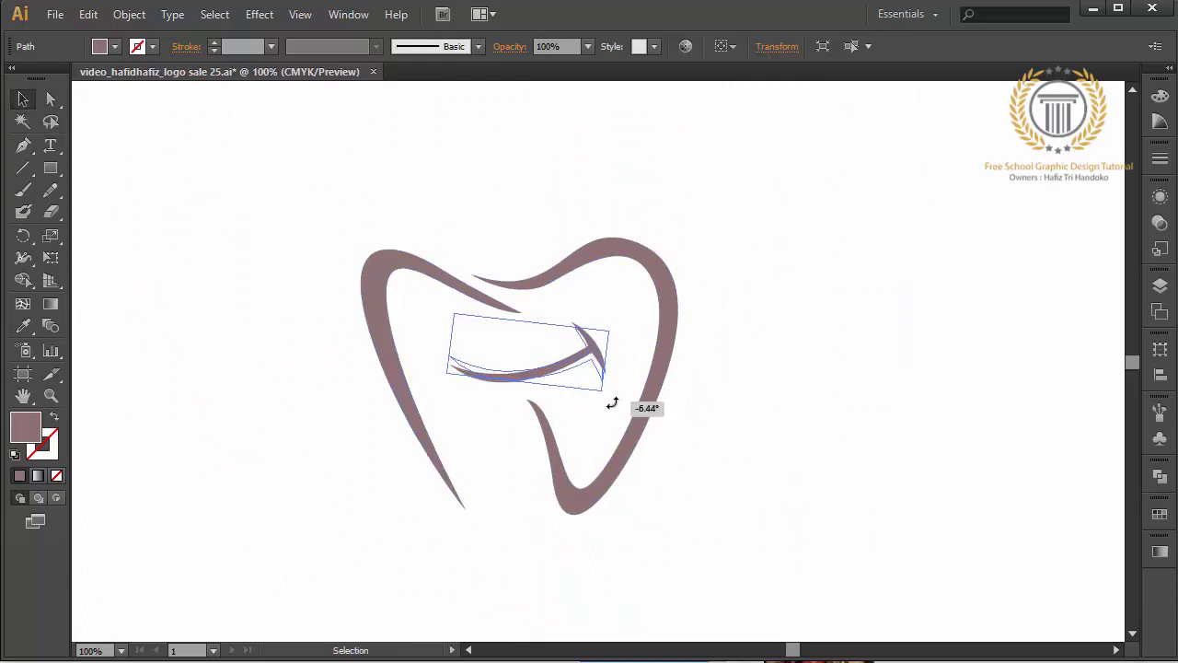
pyautogui.click(866, 465)
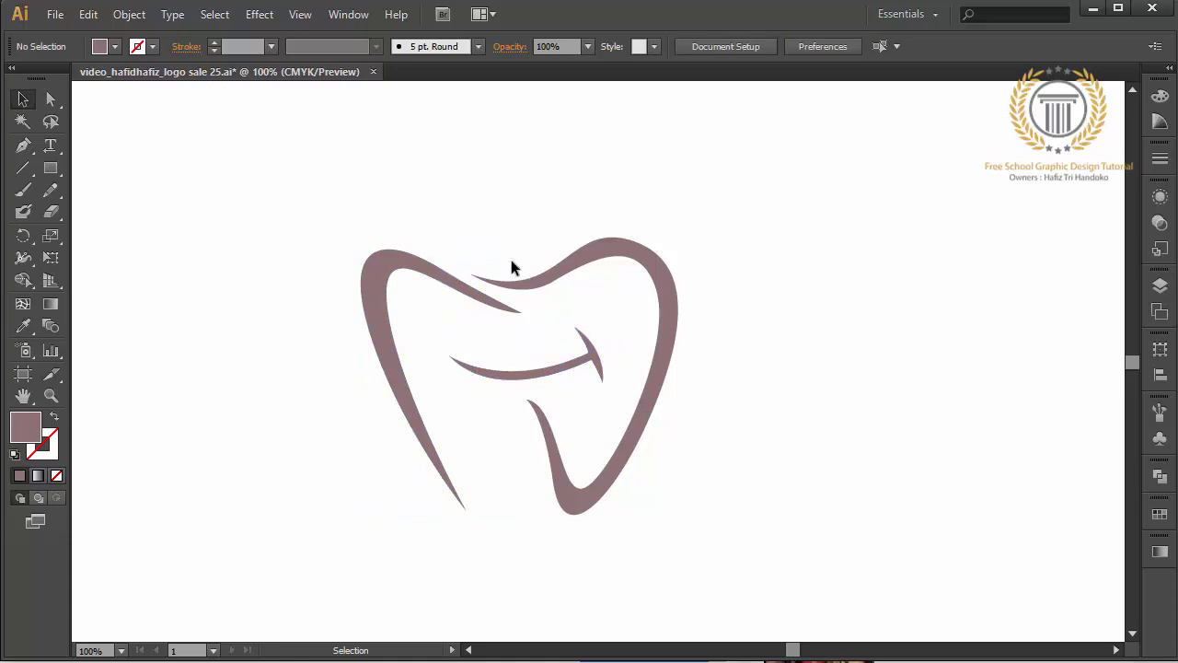
# Enlarge the middle curve proportionally and move it up inside the tooth
pyautogui.click(530, 370)
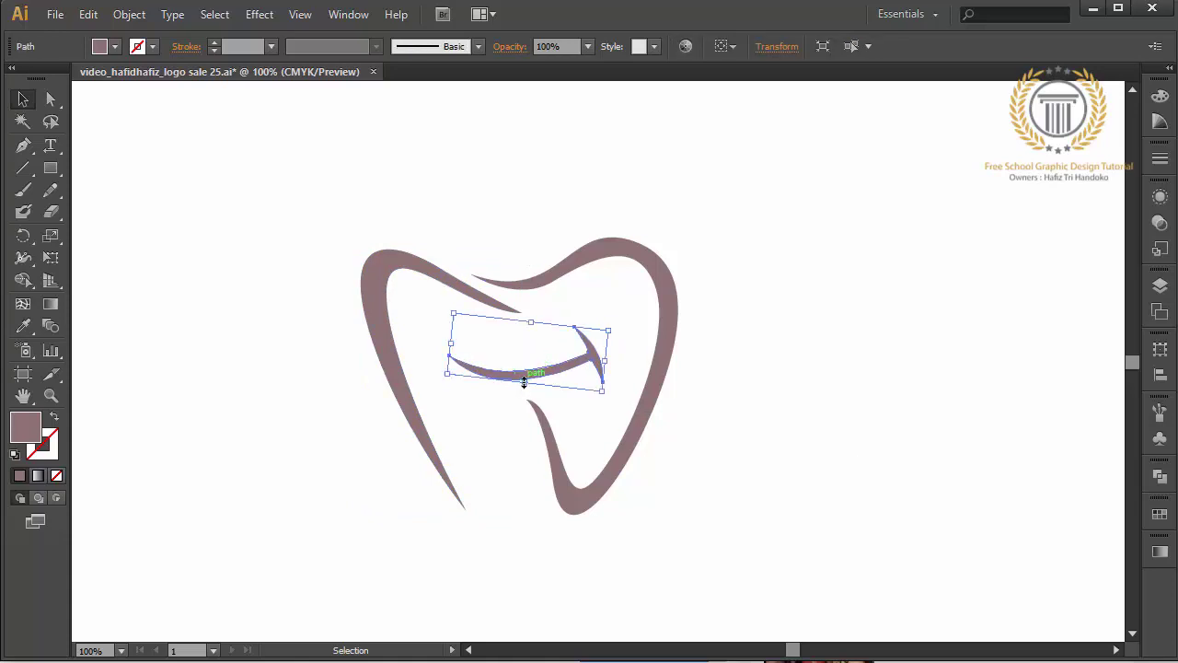
pyautogui.moveTo(524, 382); pyautogui.dragTo(540, 389)
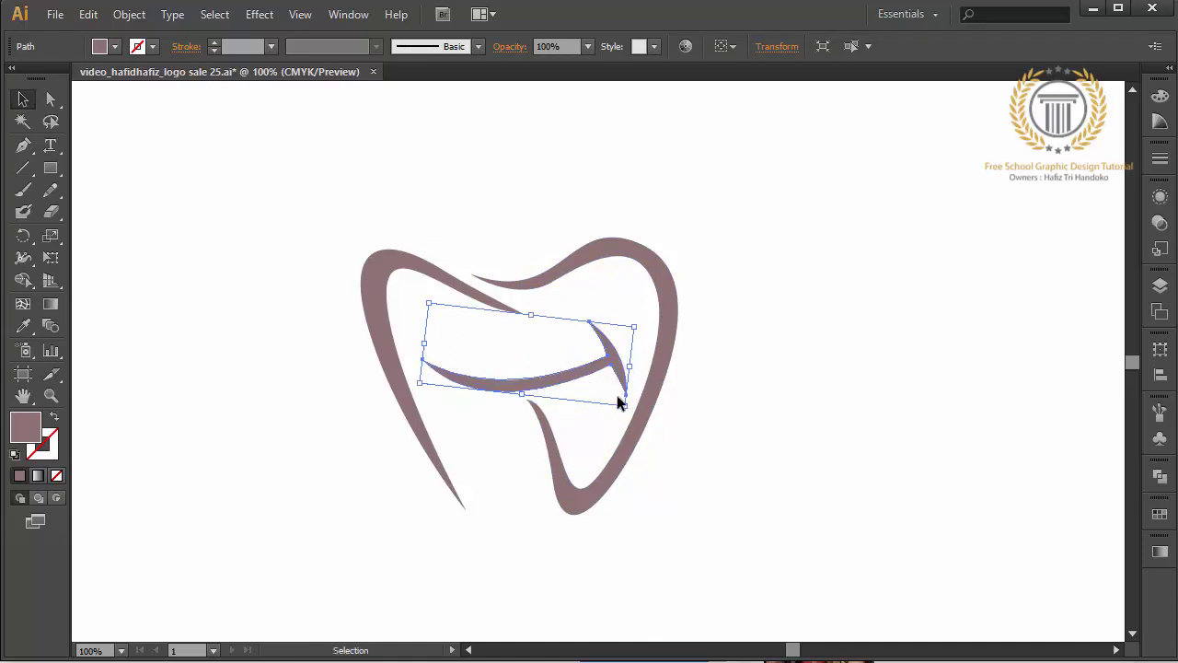
pyautogui.moveTo(618, 403); pyautogui.dragTo(615, 390)
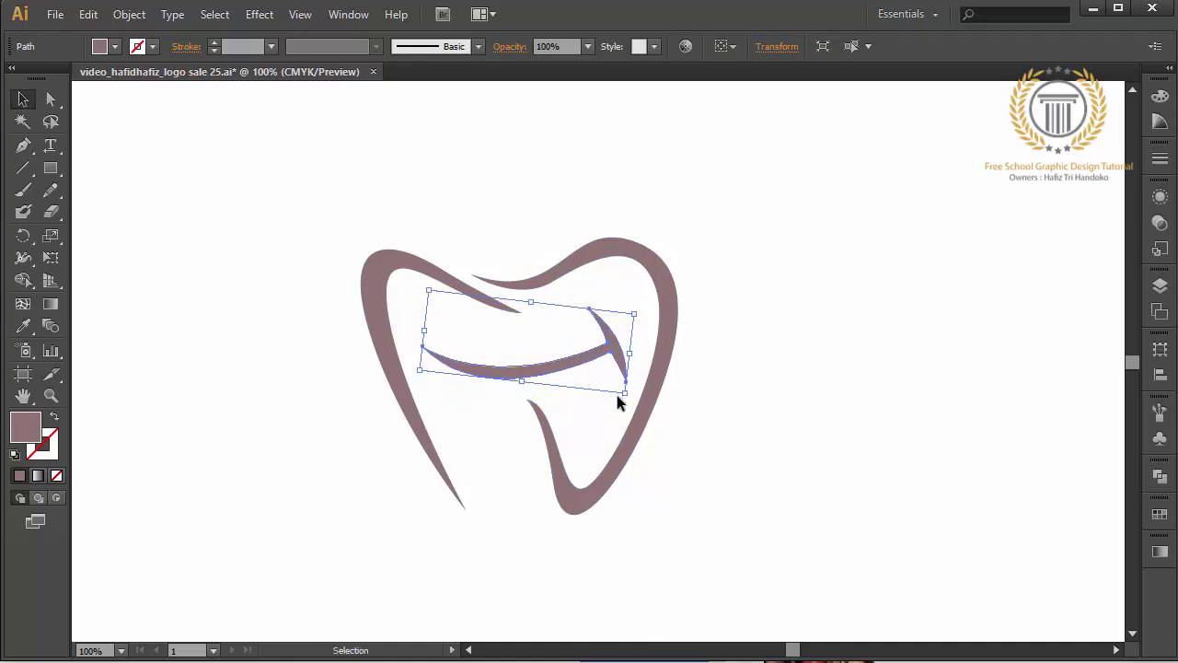
pyautogui.moveTo(716, 260); pyautogui.dragTo(664, 373)
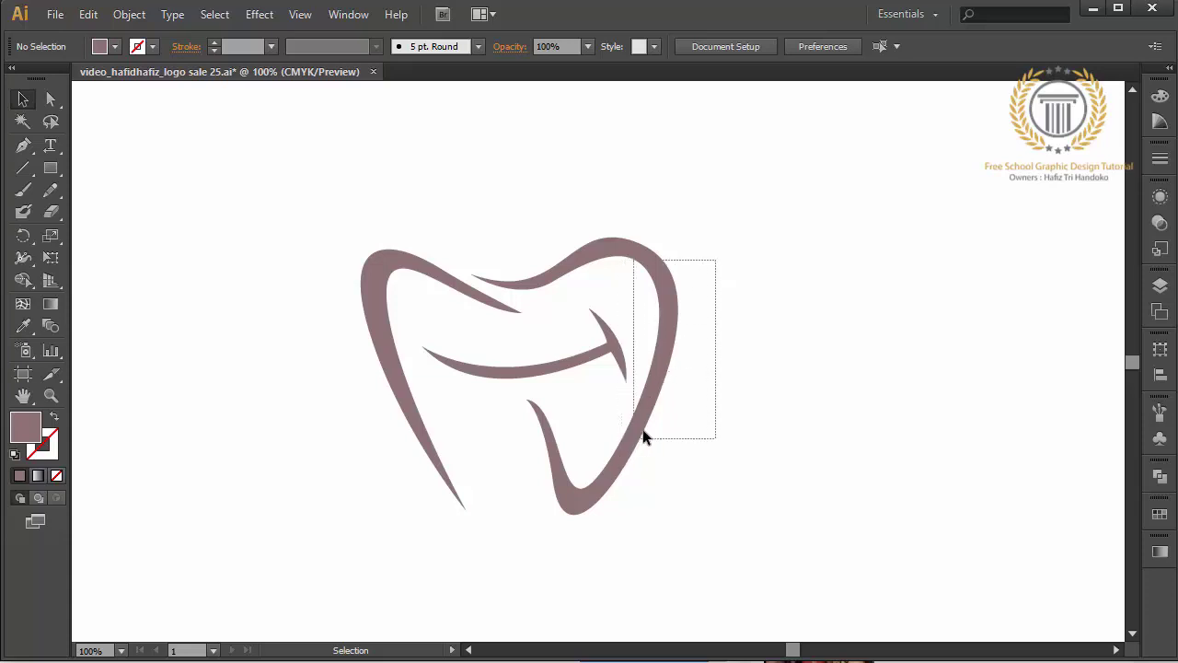
pyautogui.moveTo(664, 373); pyautogui.dragTo(645, 435)
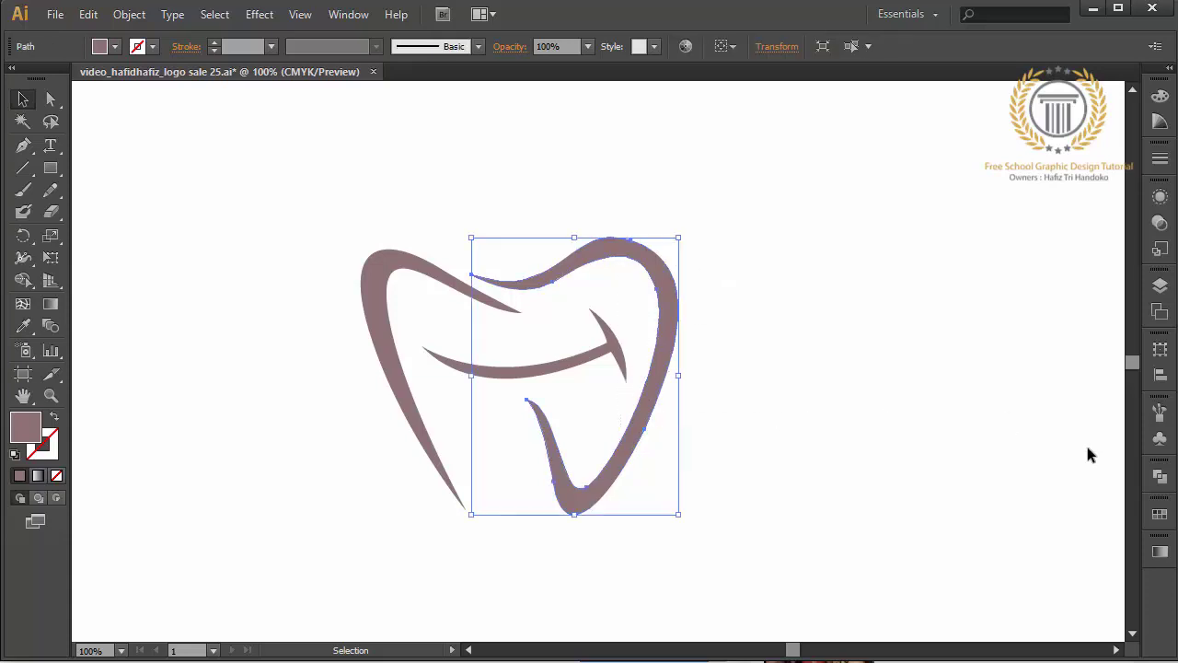
# Fill the right stroke green and the left and middle strokes dark blue from Swatches
pyautogui.click(1160, 513)
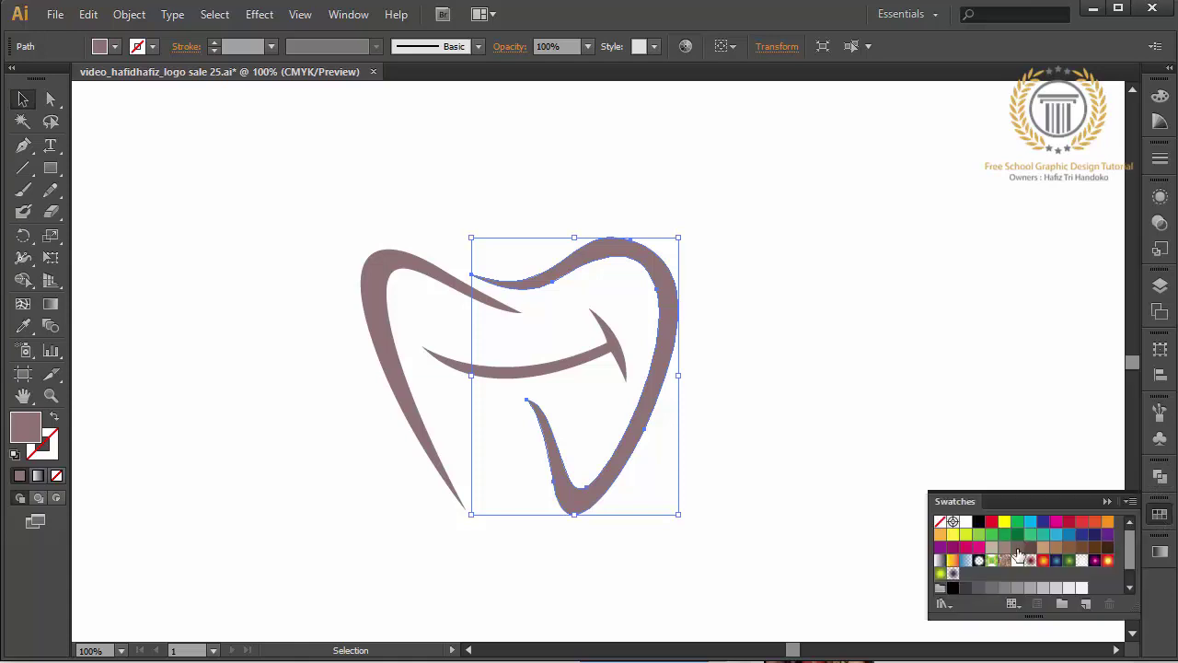
pyautogui.click(979, 536)
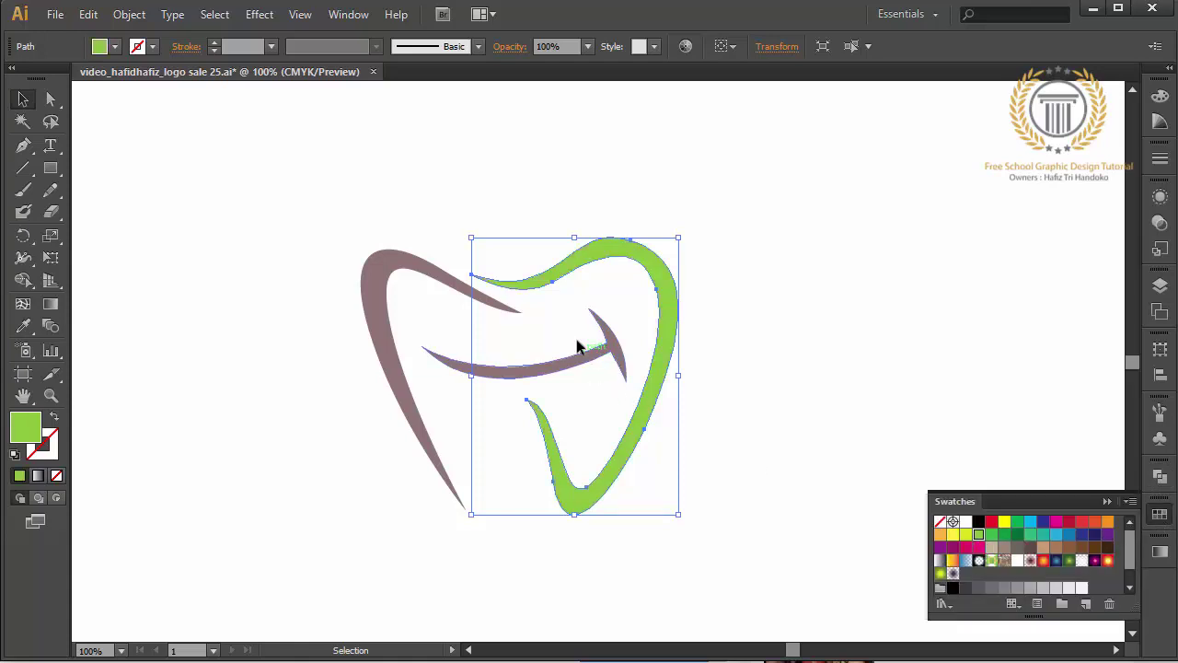
pyautogui.moveTo(570, 311)
pyautogui.mouseDown()
pyautogui.moveTo(426, 371)
pyautogui.moveTo(380, 374)
pyautogui.mouseUp()
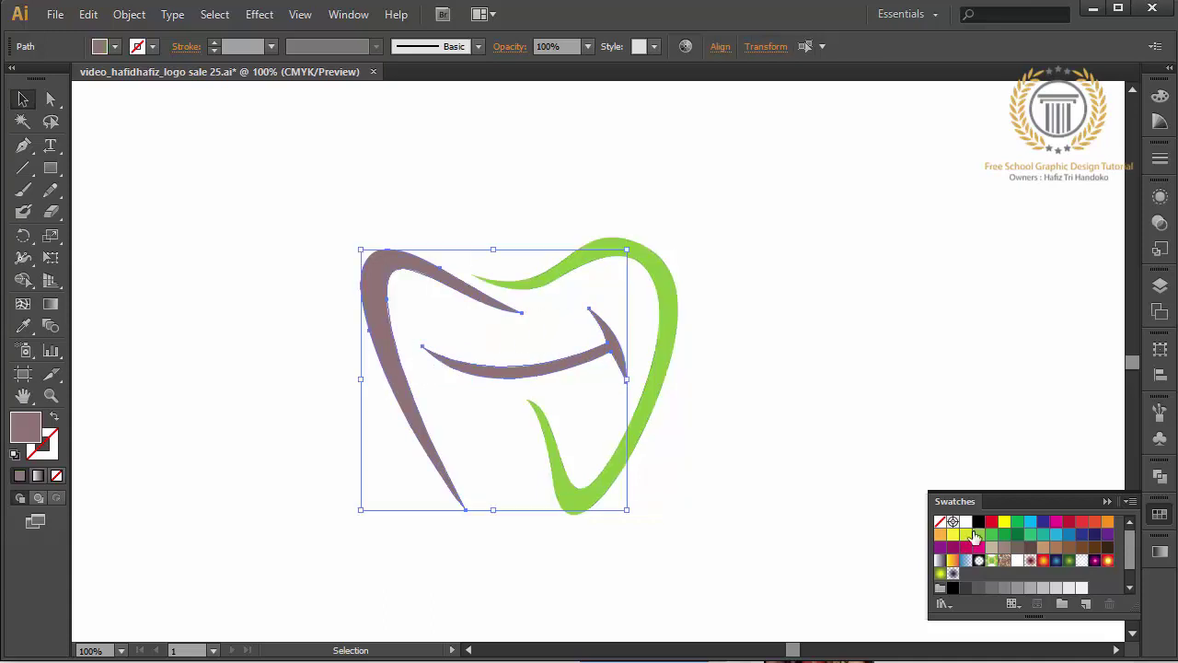
pyautogui.click(1032, 523)
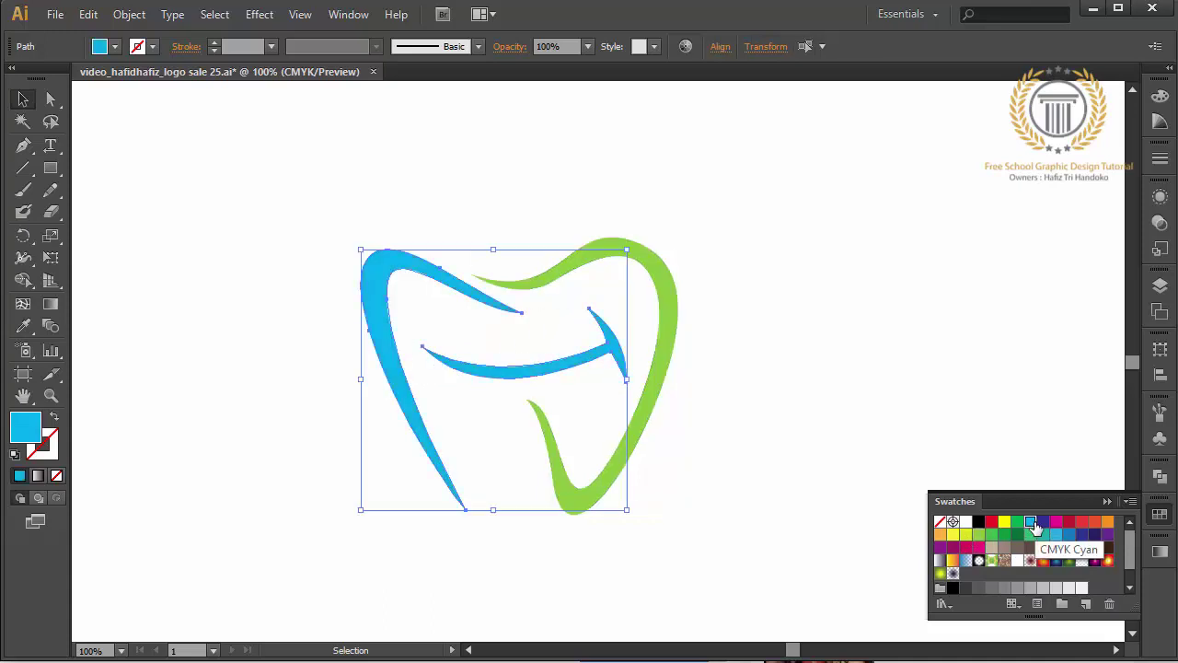
pyautogui.click(1070, 536)
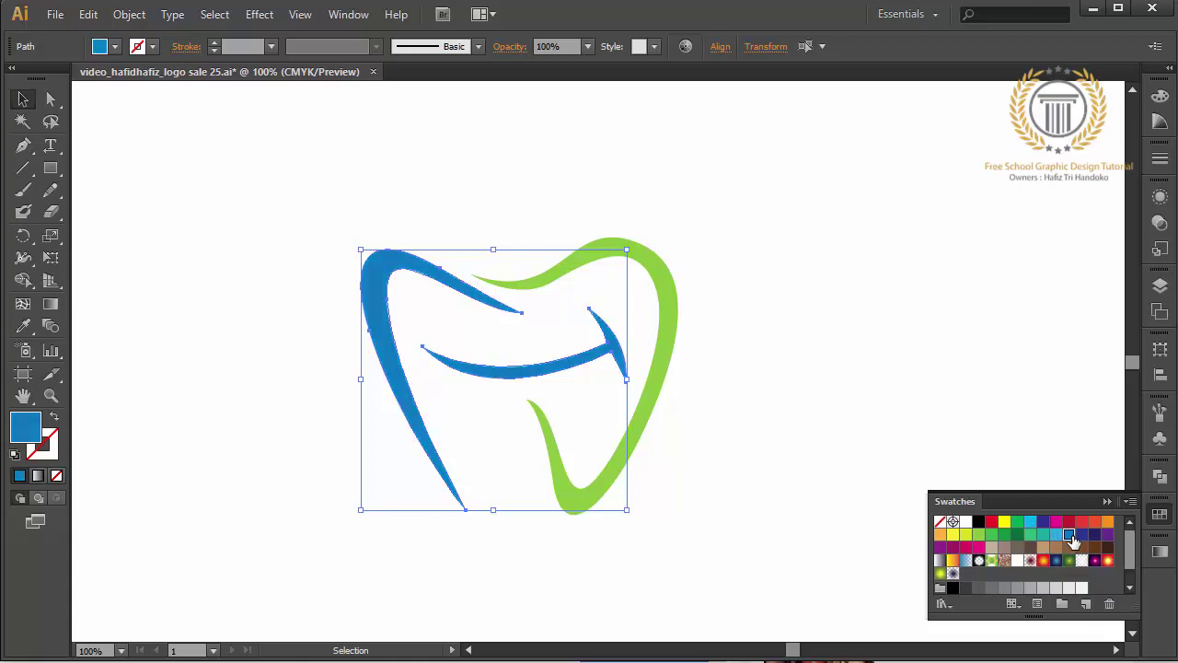
pyautogui.click(1107, 501)
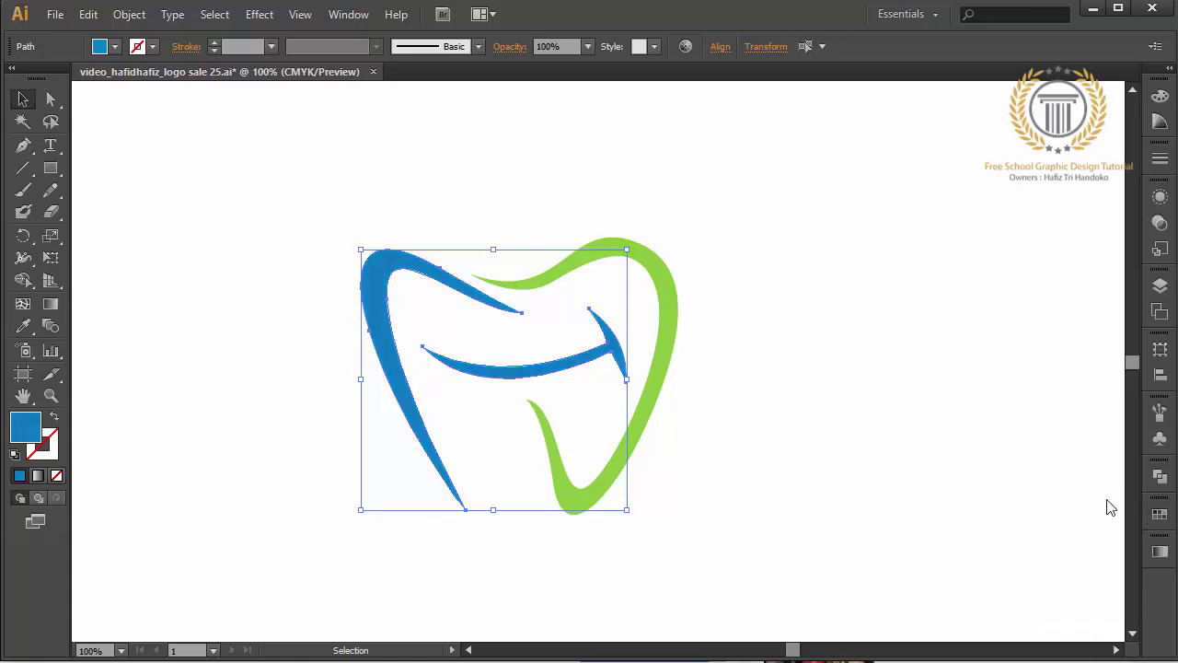
pyautogui.click(886, 431)
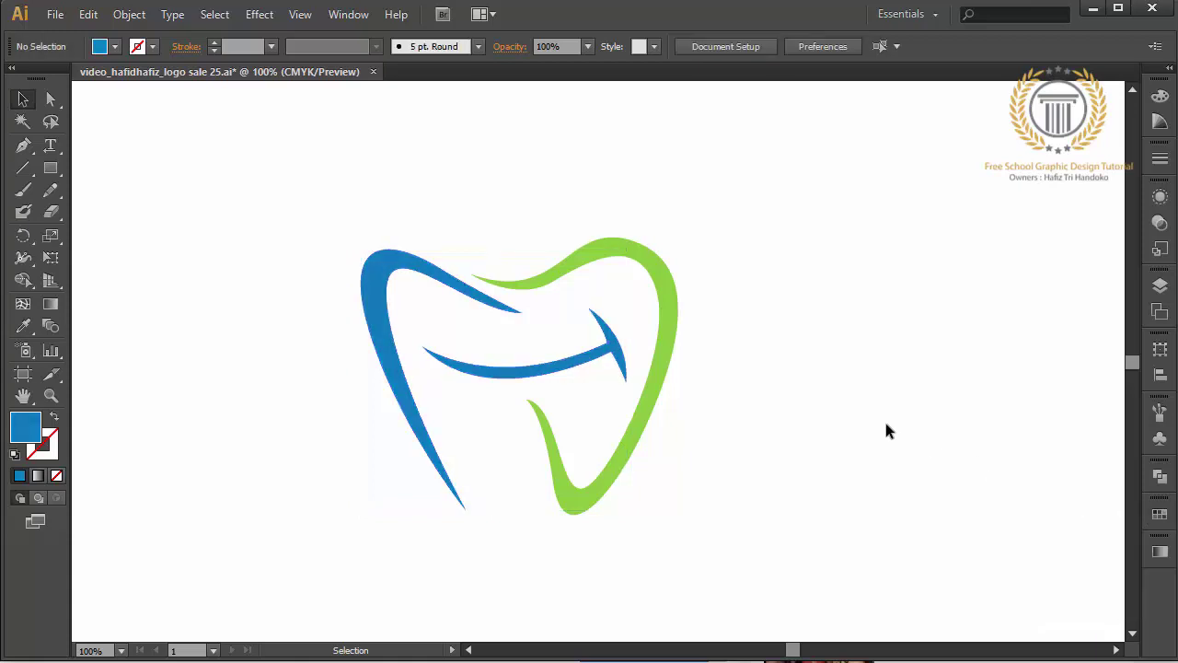
# Make the green path wider and taller and nudge it up slightly
pyautogui.click(663, 370)
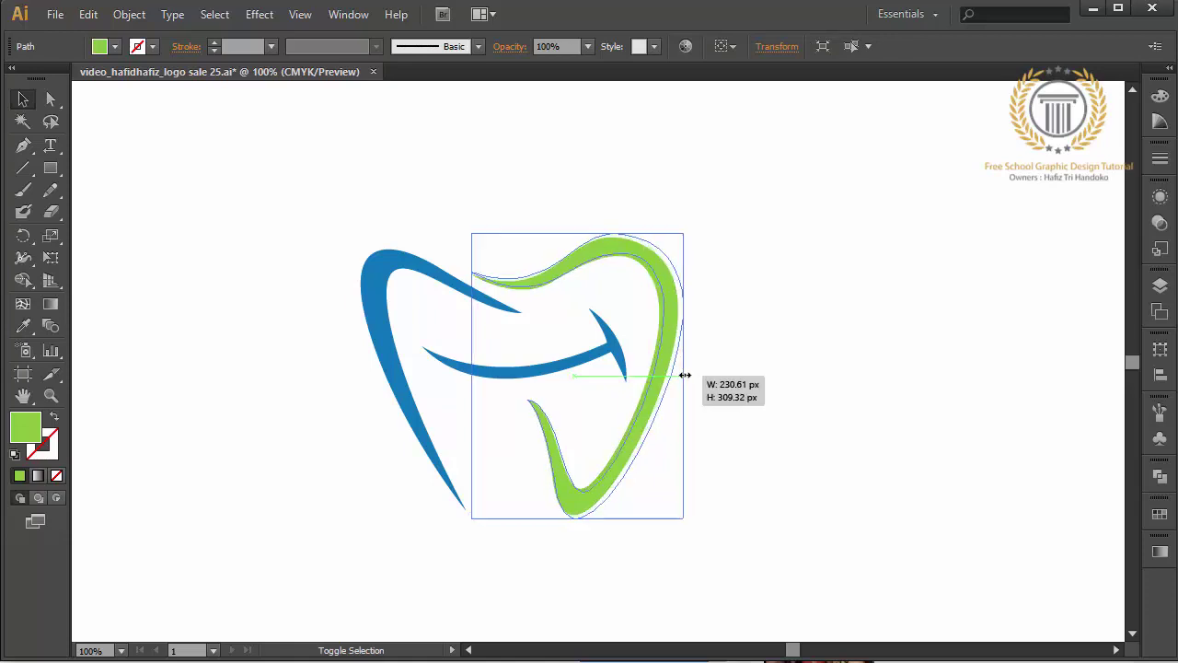
pyautogui.moveTo(679, 374)
pyautogui.mouseDown()
pyautogui.moveTo(689, 369)
pyautogui.moveTo(678, 372)
pyautogui.mouseUp()
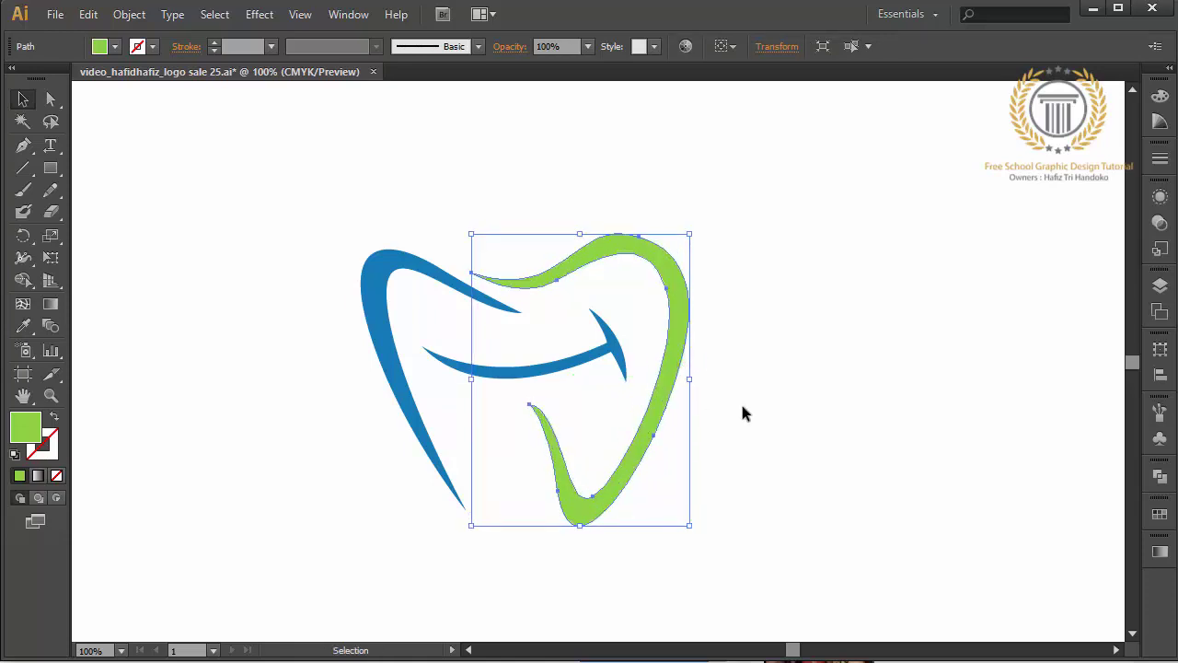
pyautogui.press('Up')
pyautogui.click(742, 406)
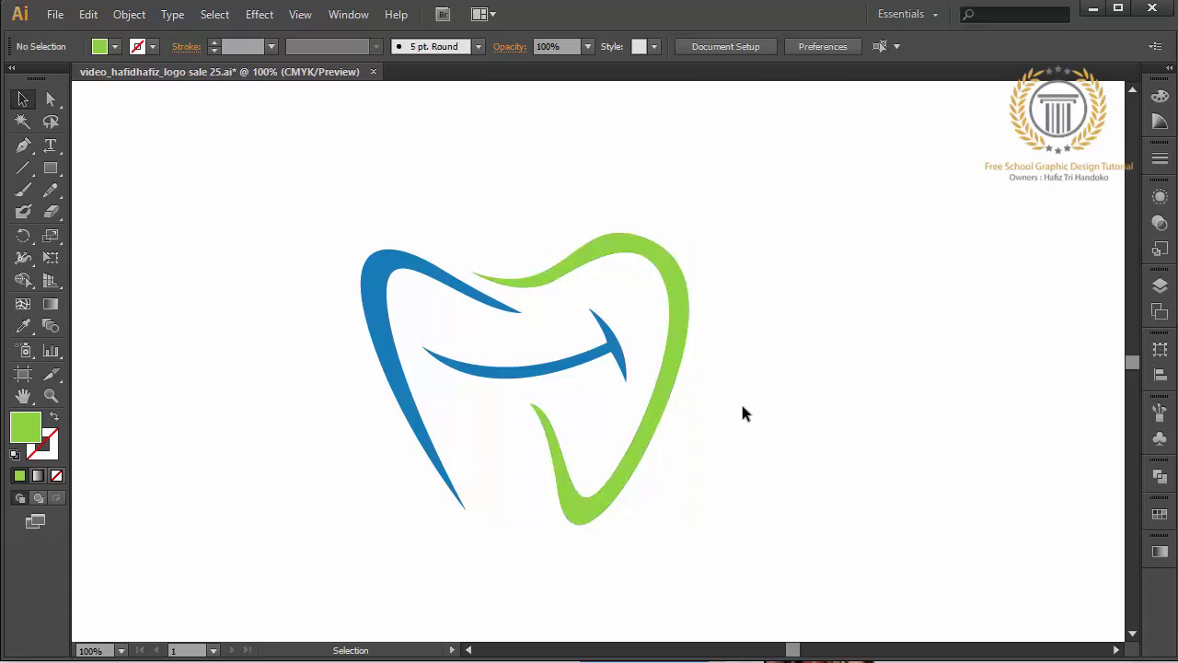
# Group all the tooth paths together
pyautogui.moveTo(746, 210); pyautogui.dragTo(237, 477)
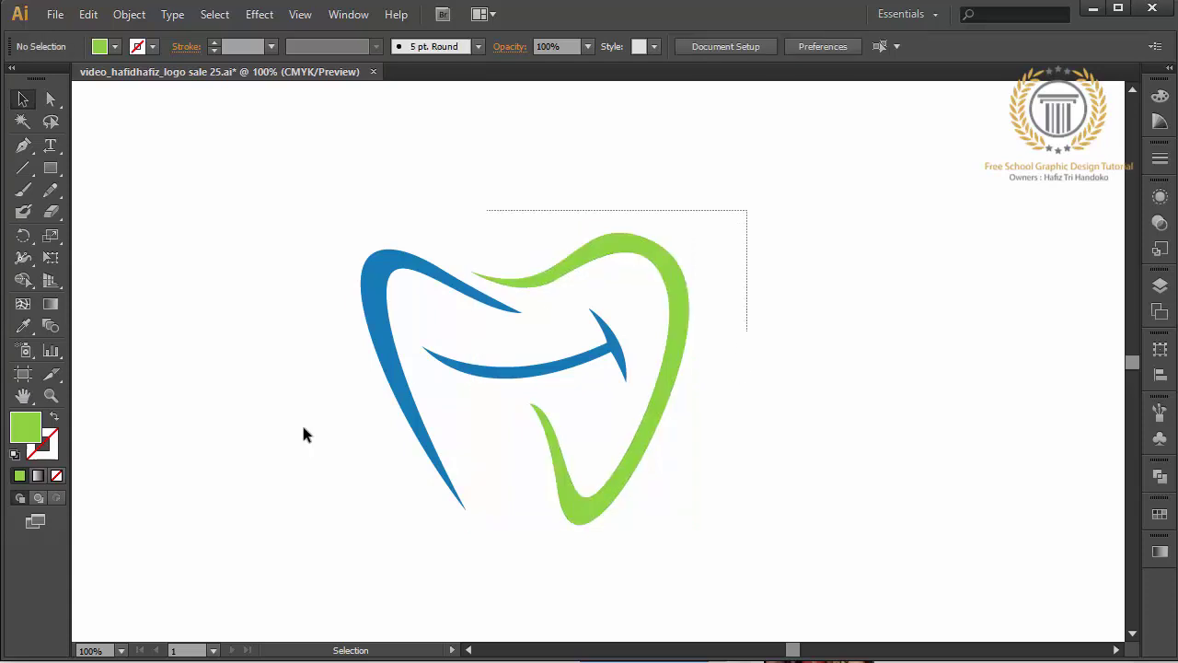
pyautogui.rightClick(226, 475)
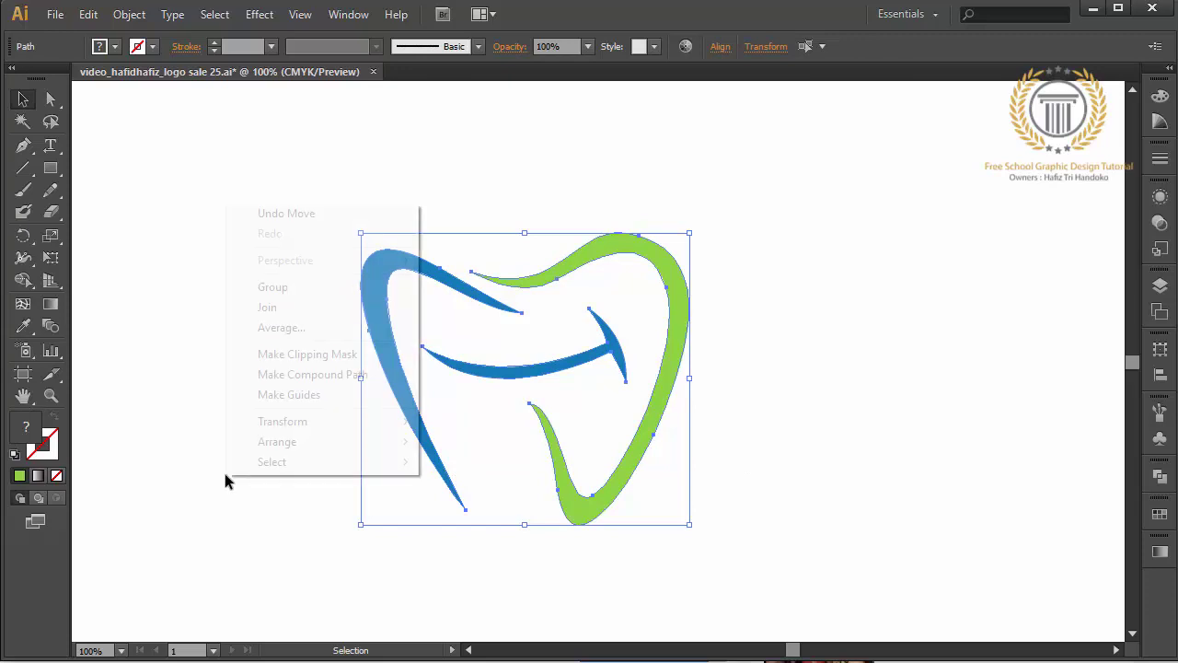
pyautogui.click(289, 293)
pyautogui.click(289, 300)
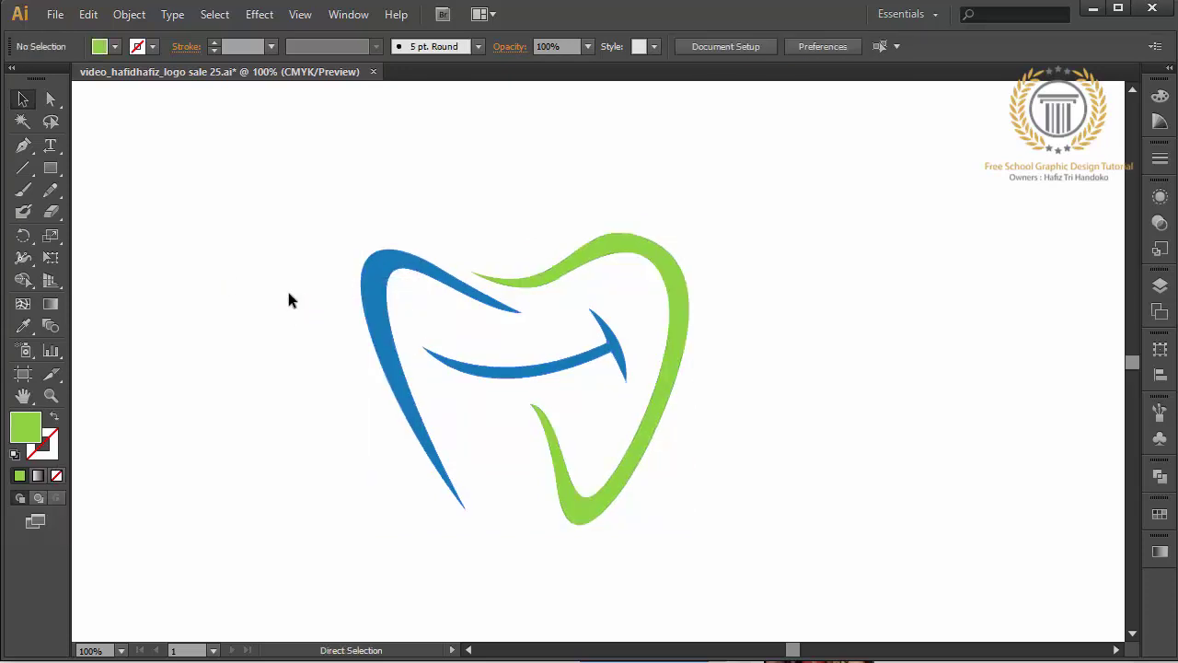
pyautogui.hotkey('ctrl', '0')
# Scale the grouped logo up to about 450 px wide and nudge it into place
pyautogui.moveTo(707, 242); pyautogui.dragTo(331, 547)
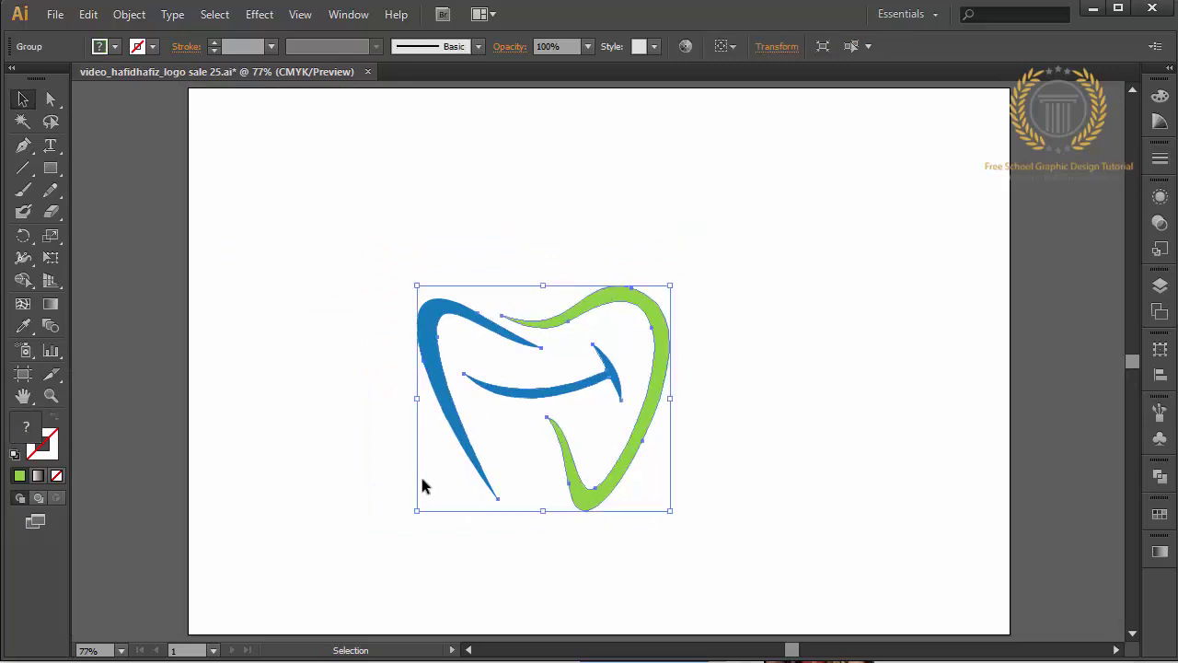
pyautogui.moveTo(670, 288); pyautogui.dragTo(789, 200)
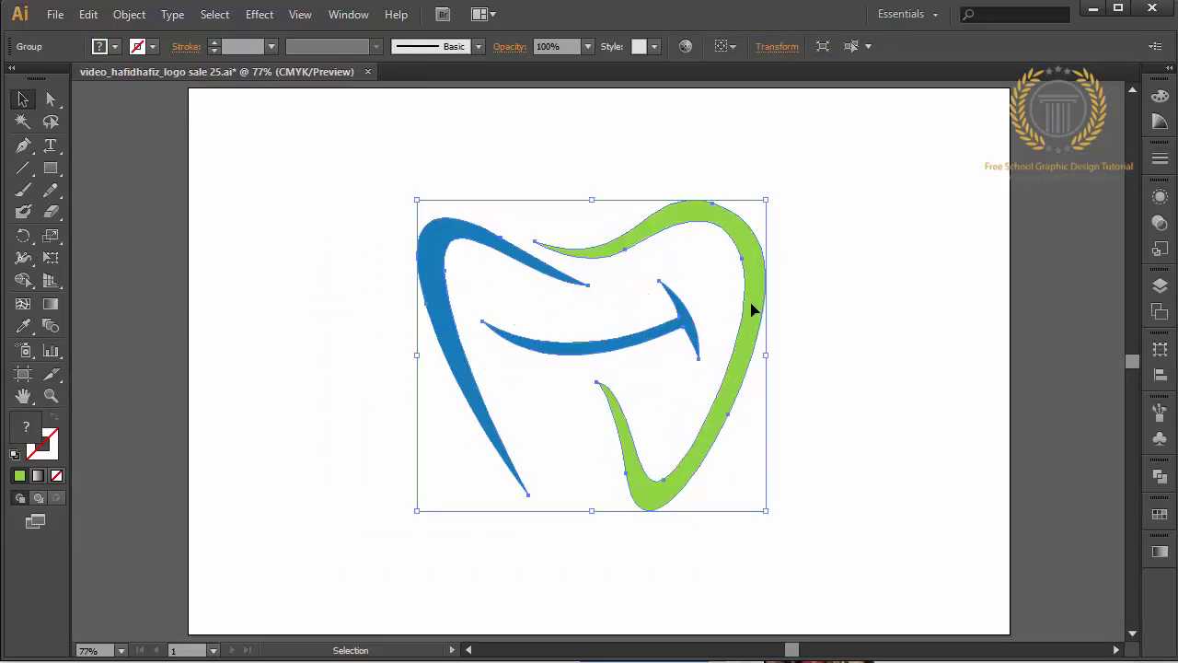
pyautogui.moveTo(677, 498); pyautogui.dragTo(666, 513)
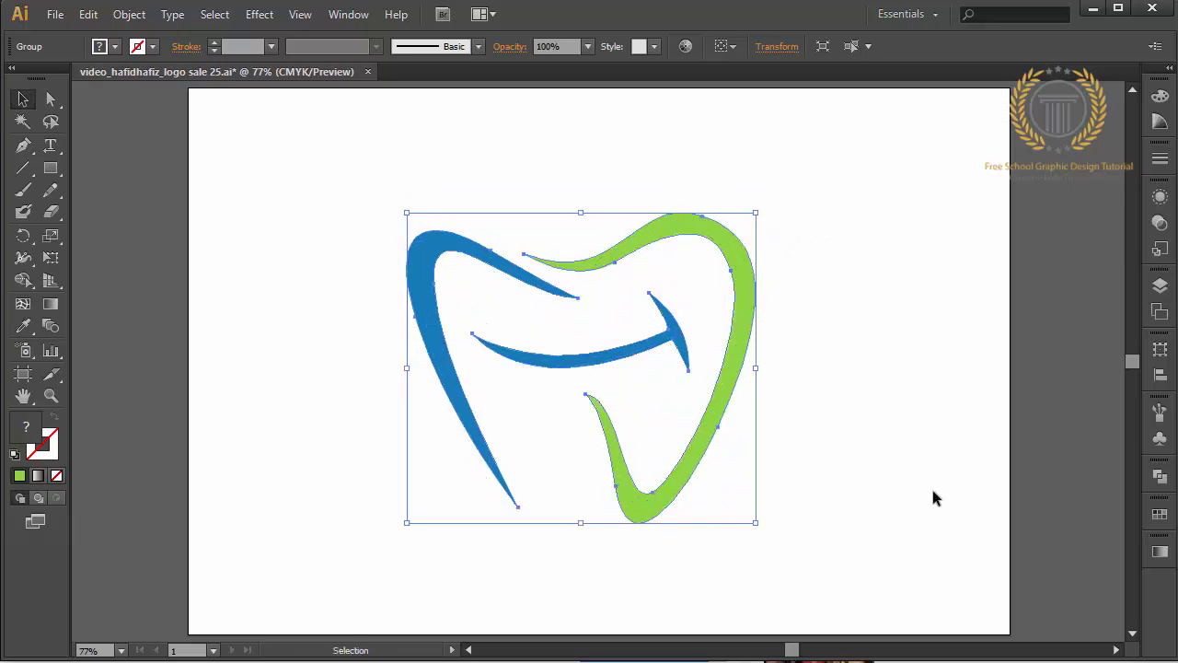
pyautogui.press('Right')
pyautogui.press('Right')
pyautogui.press('Right')
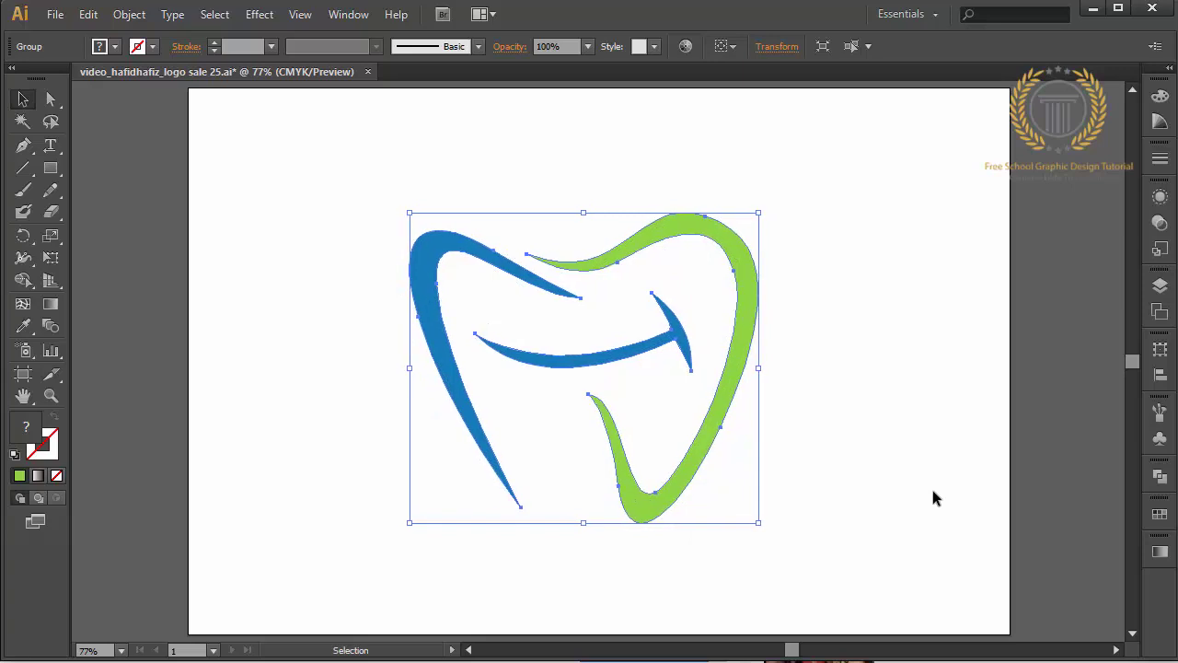
pyautogui.press('Right')
pyautogui.press('Right')
pyautogui.press('Right')
pyautogui.press('Down')
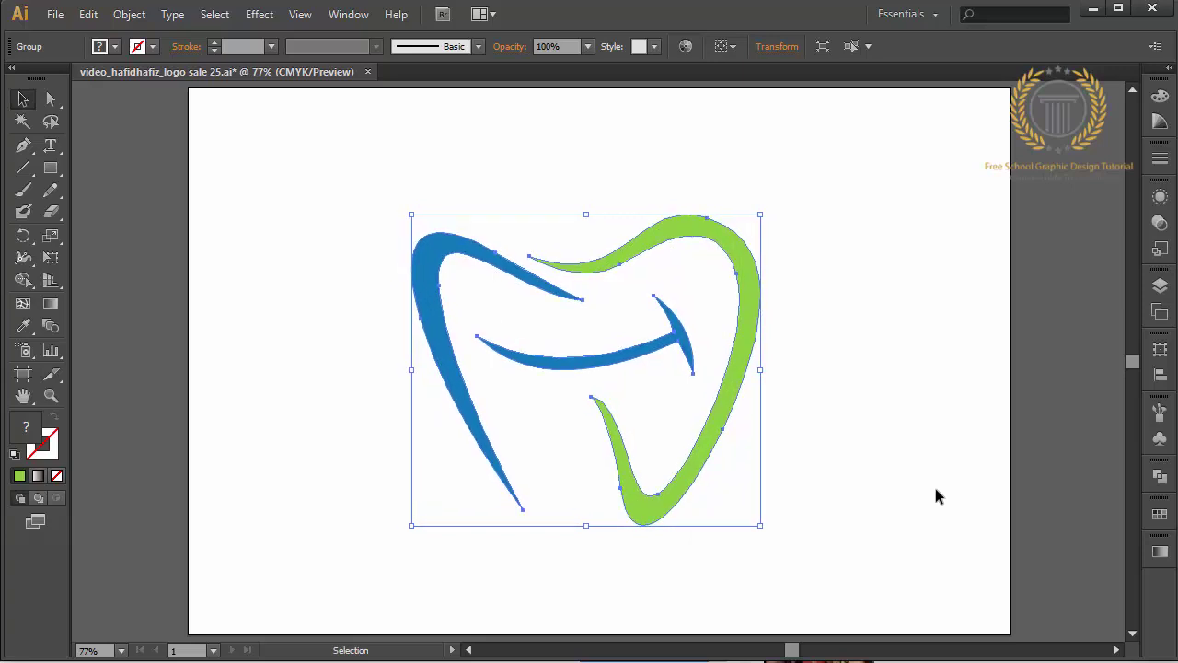
pyautogui.click(936, 491)
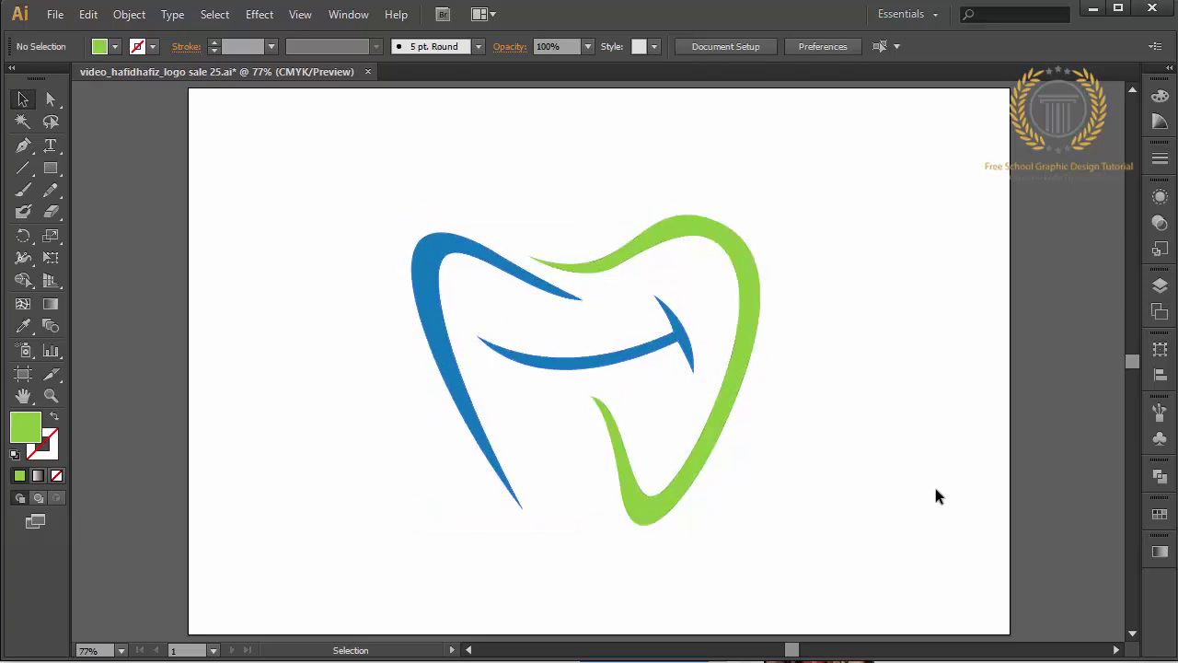
# Save the logo as 'video_hafidhafiz_logo sale 26.ai' in Illustrator CS6 format
pyautogui.click(57, 15)
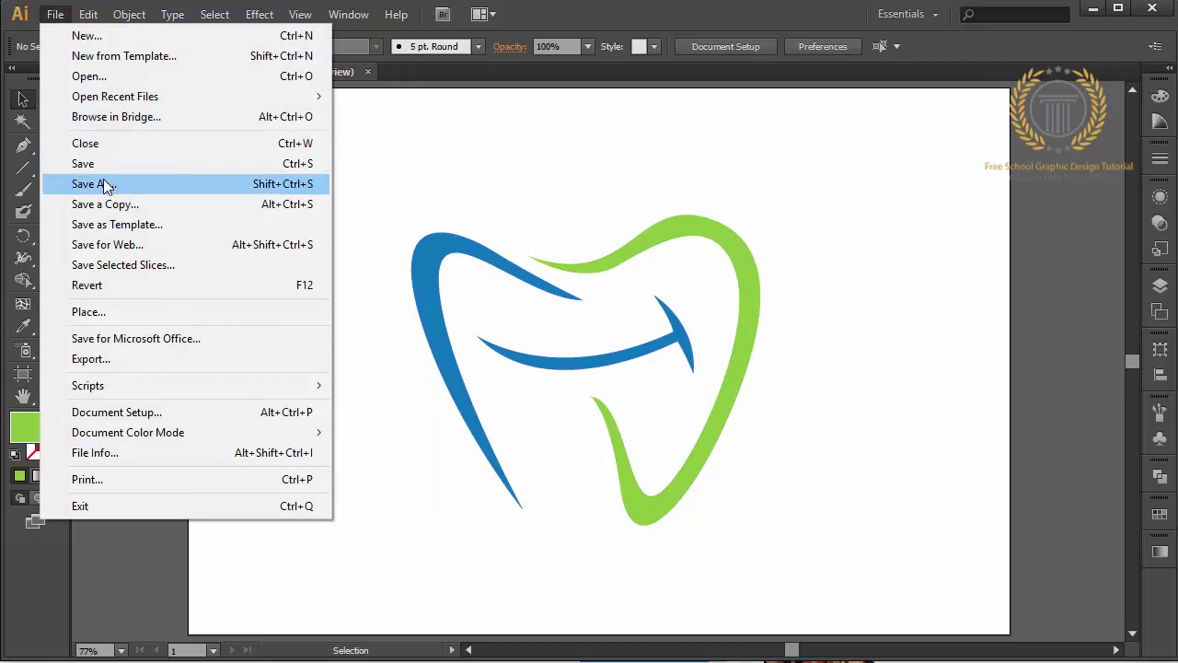
pyautogui.click(107, 184)
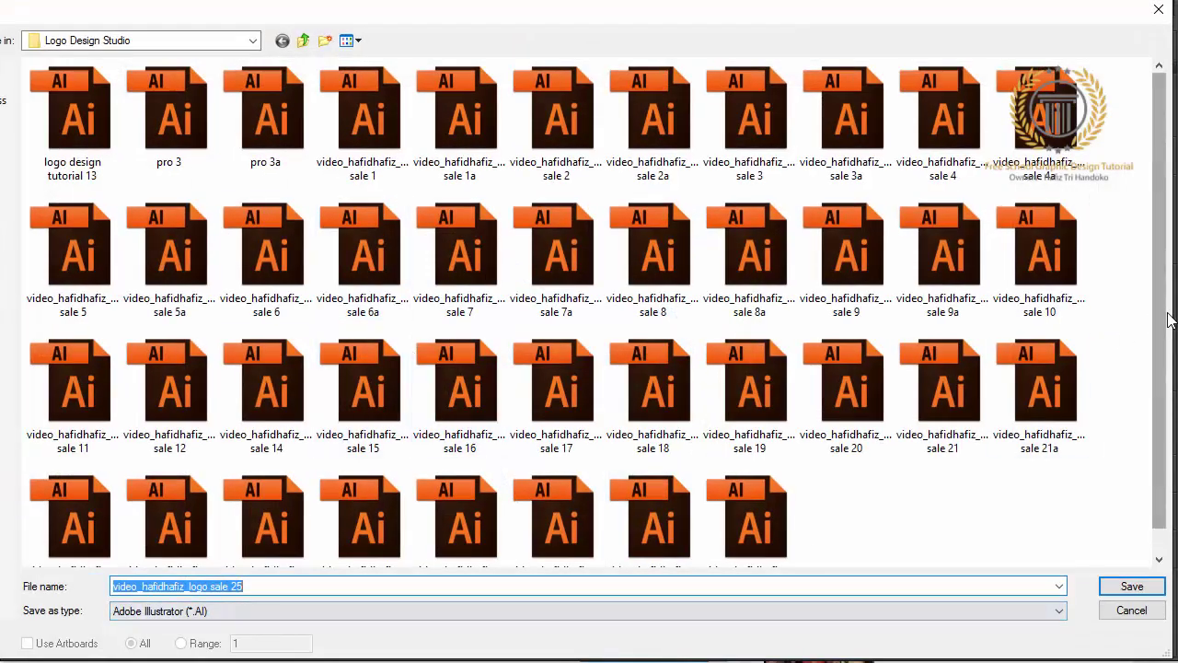
pyautogui.scroll(-1, 1167, 332)
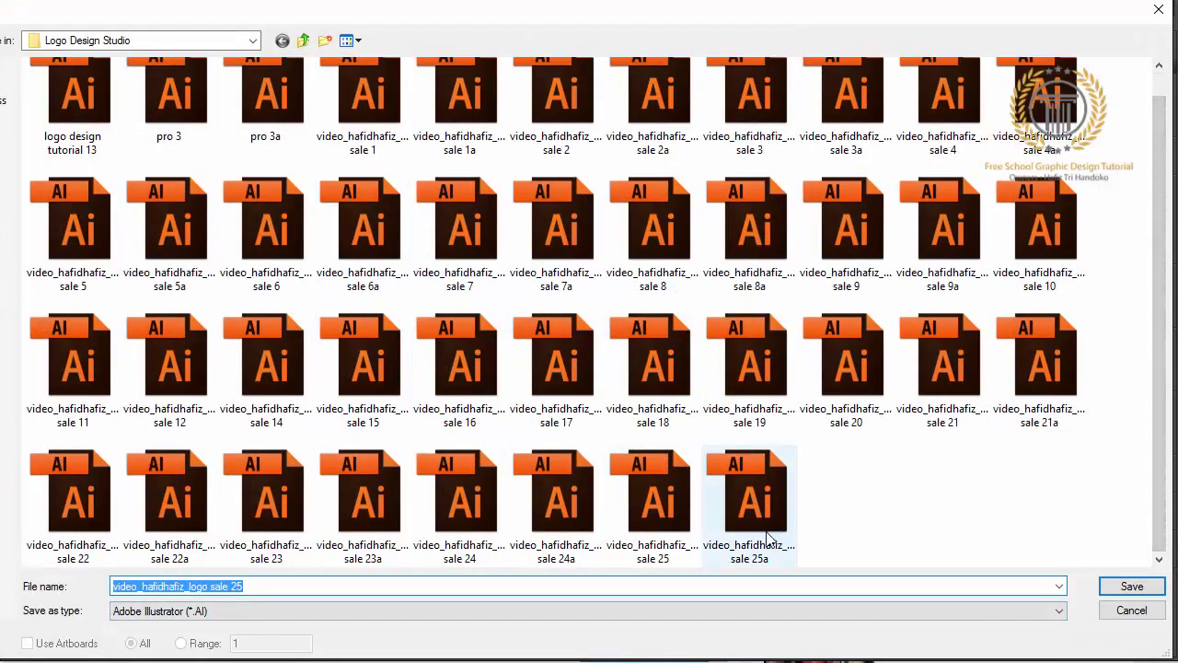
pyautogui.click(726, 587)
pyautogui.press('BackSpace')
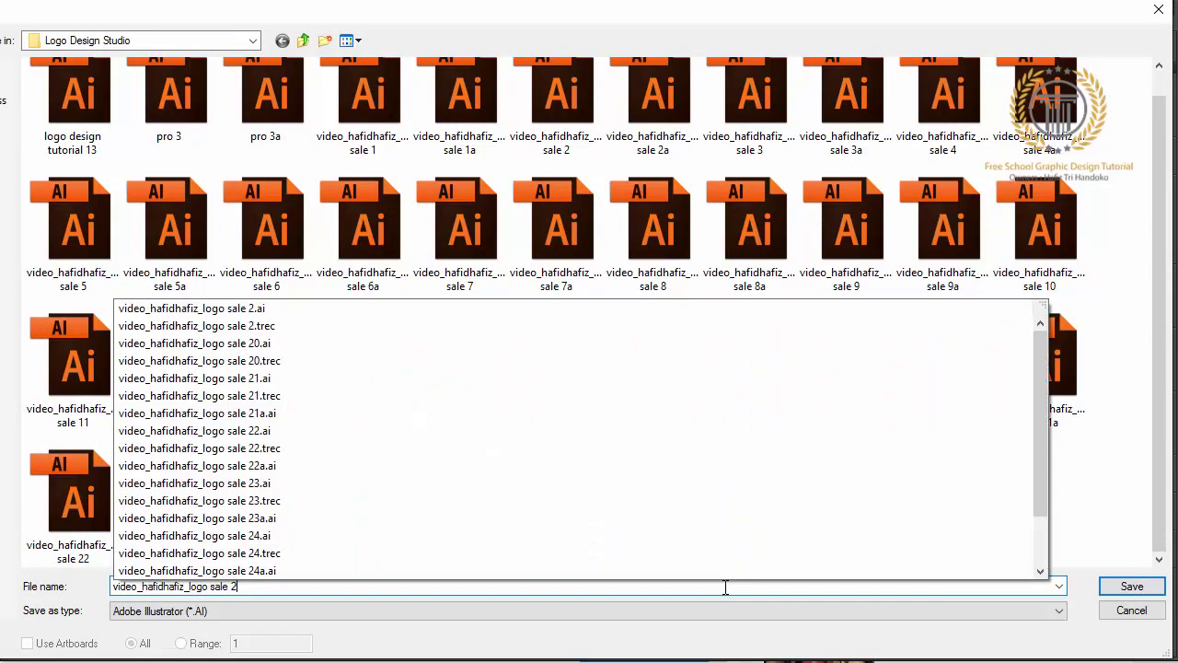
pyautogui.write('6')
pyautogui.press('Return')
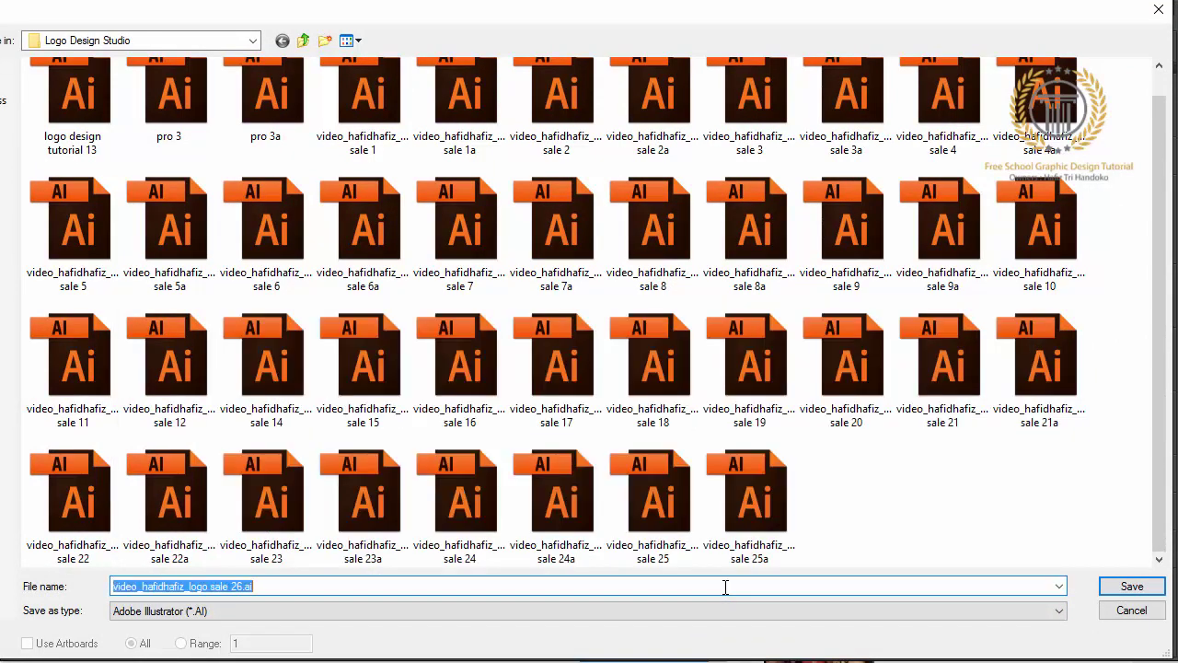
pyautogui.click(1119, 589)
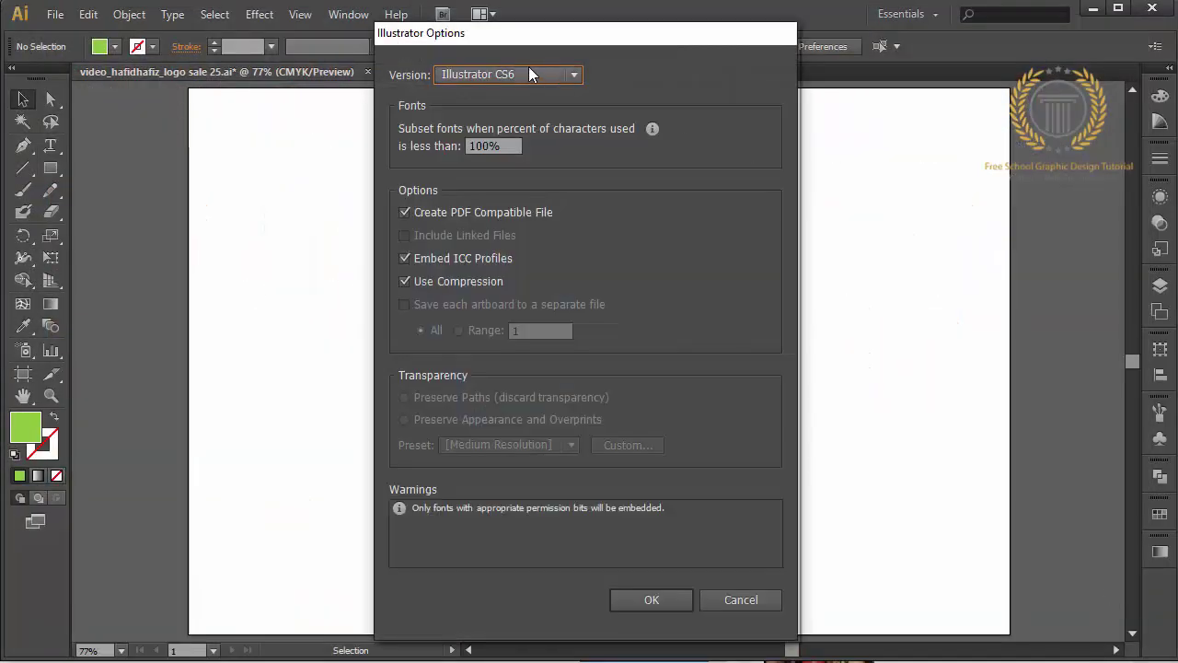
pyautogui.click(528, 71)
pyautogui.click(526, 98)
pyautogui.click(663, 597)
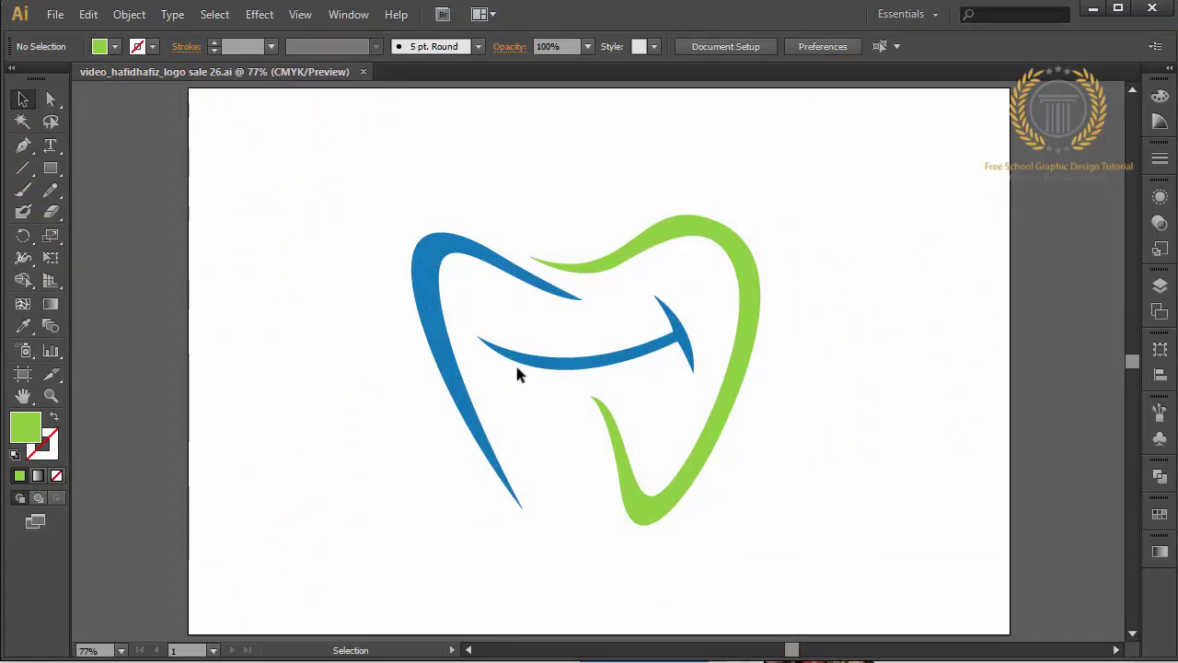
# Move the logo higher and draw a wide text frame beneath it
pyautogui.moveTo(527, 365); pyautogui.dragTo(524, 266)
pyautogui.click(51, 145)
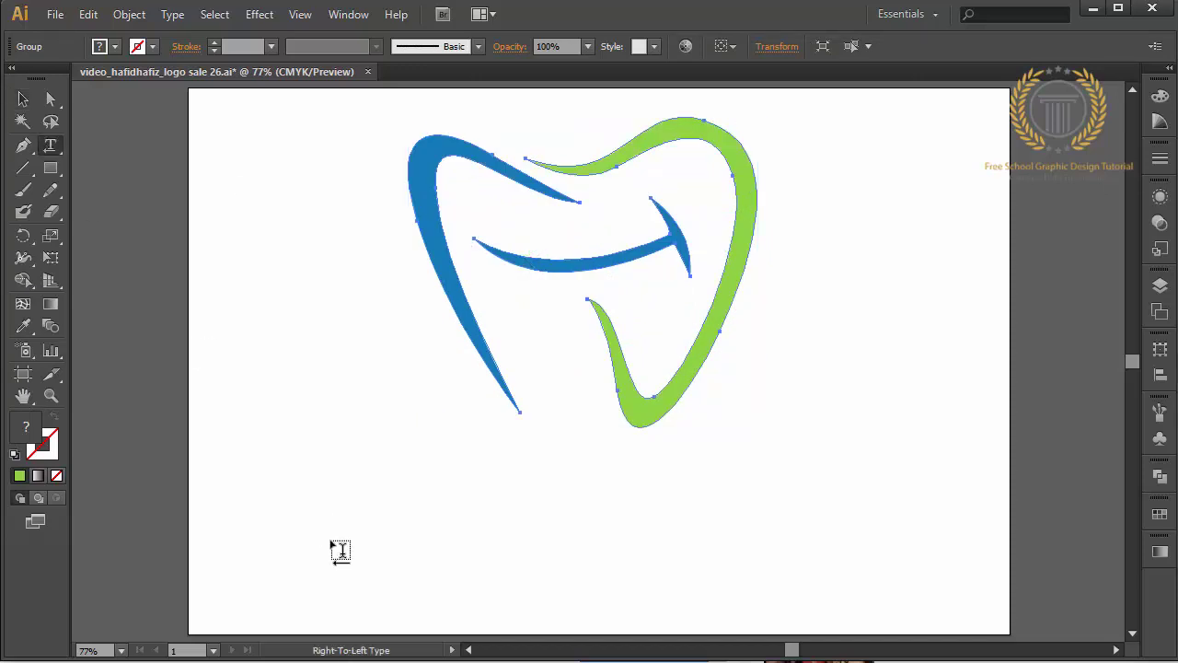
pyautogui.moveTo(239, 453); pyautogui.dragTo(991, 620)
pyautogui.hotkey('ctrl', '1')
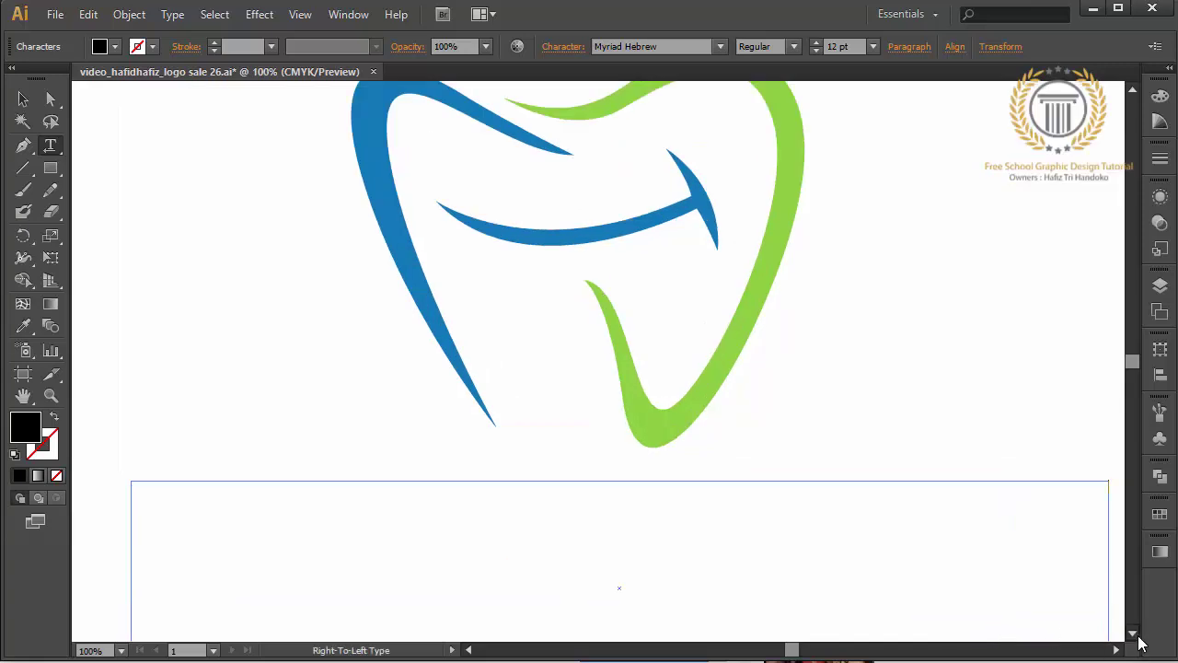
# Type 's' in the text frame and select it for resizing
pyautogui.click(1138, 635)
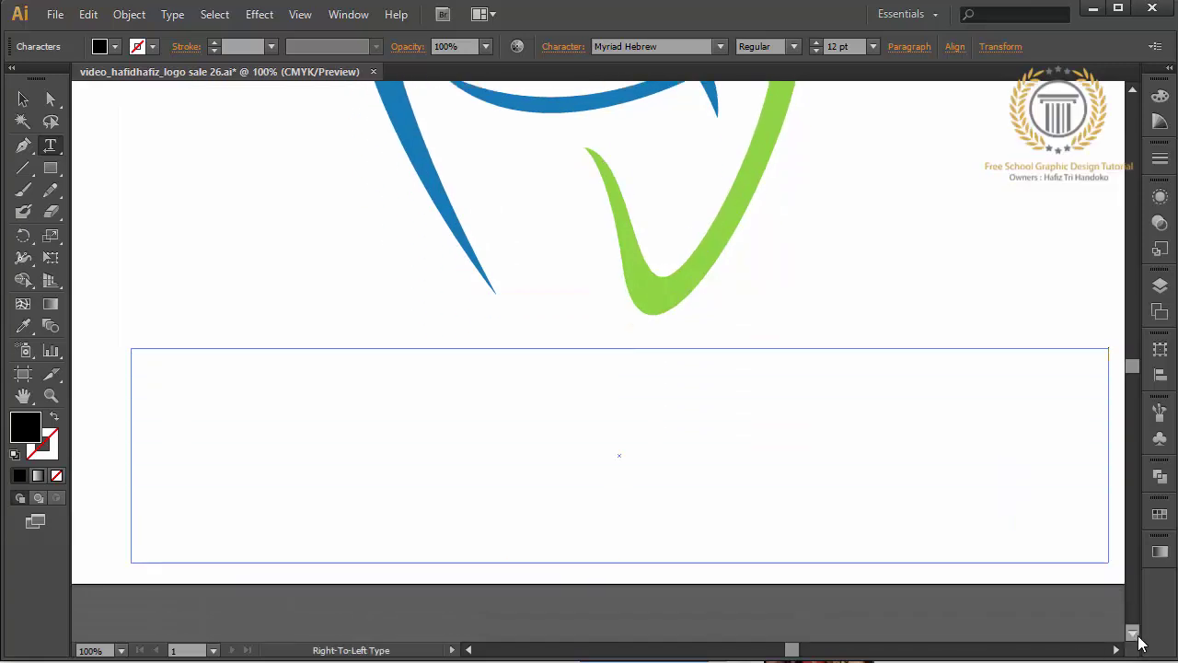
pyautogui.write('s')
pyautogui.hotkey('ctrl', 'a')
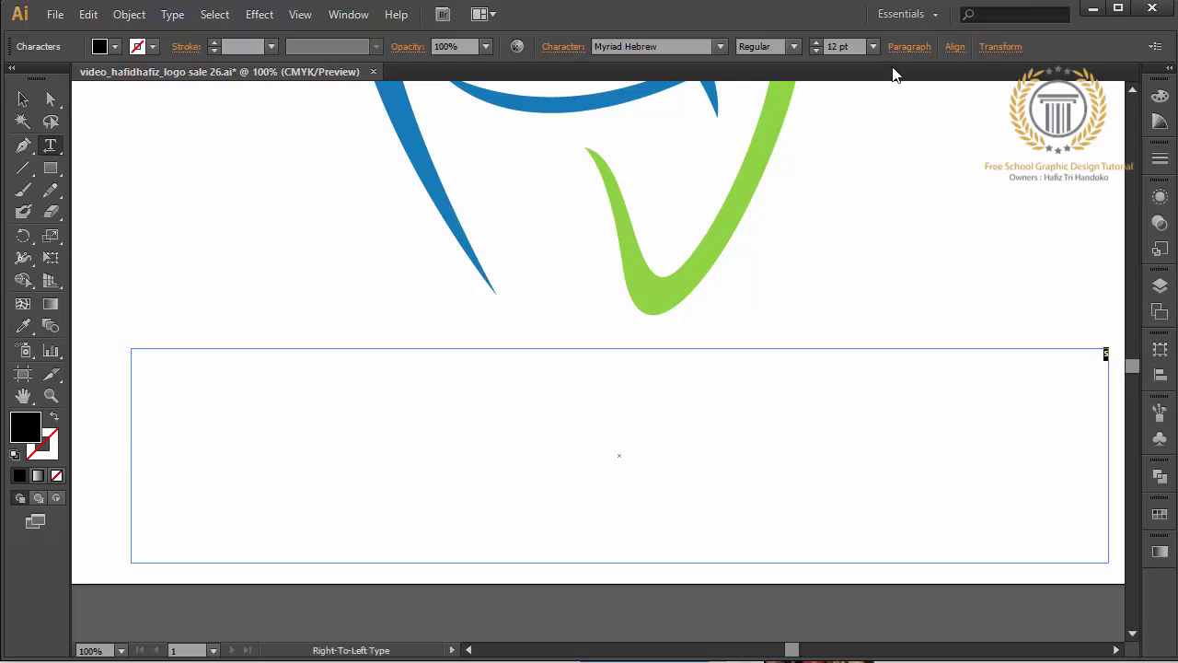
pyautogui.click(873, 46)
# Type 'see my youtube channel to watch more video tutorial and' at 48 pt, right-aligned
pyautogui.click(907, 334)
pyautogui.write('s')
pyautogui.write('ee my you')
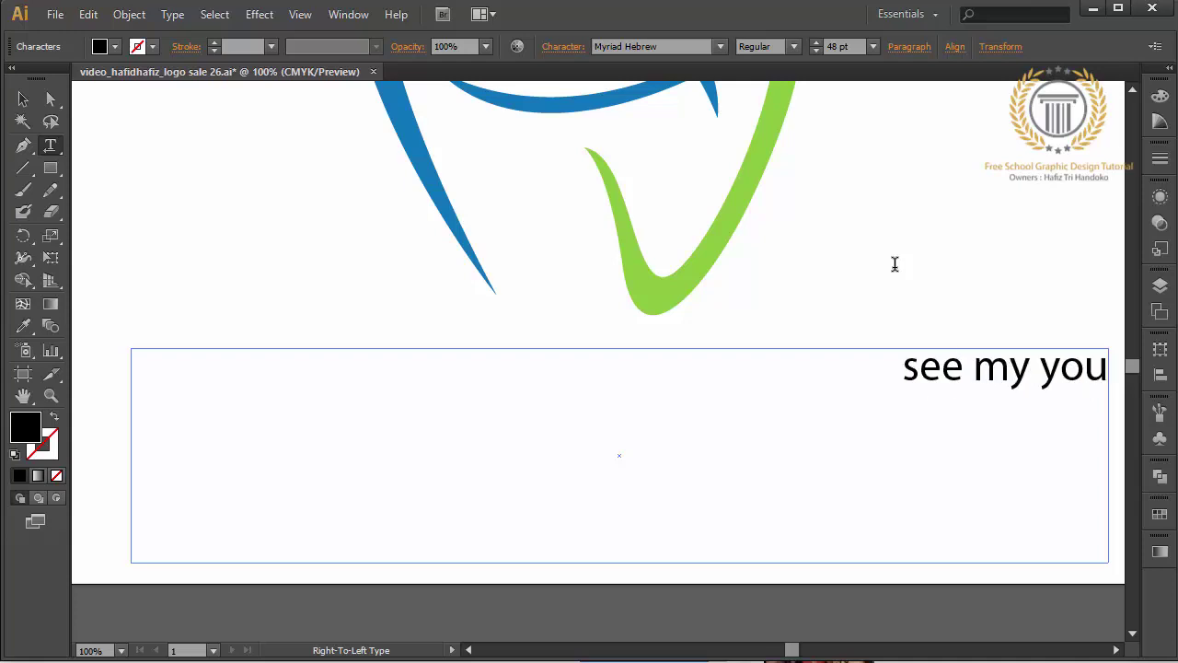
pyautogui.write('tube channe')
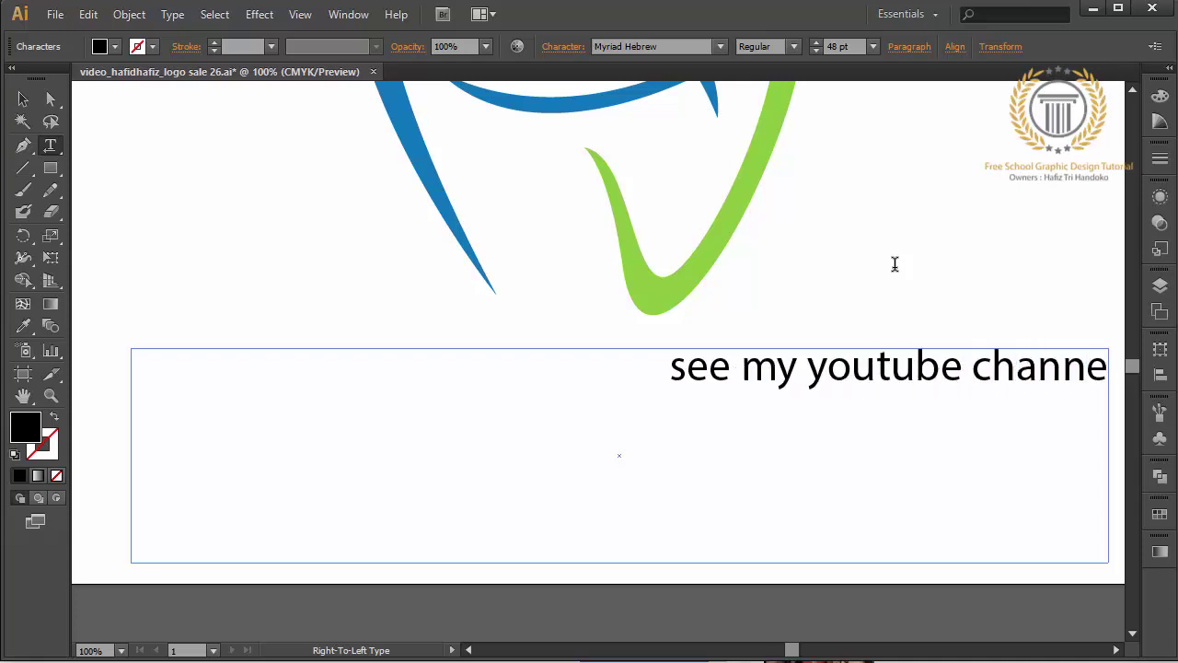
pyautogui.write('l to watch')
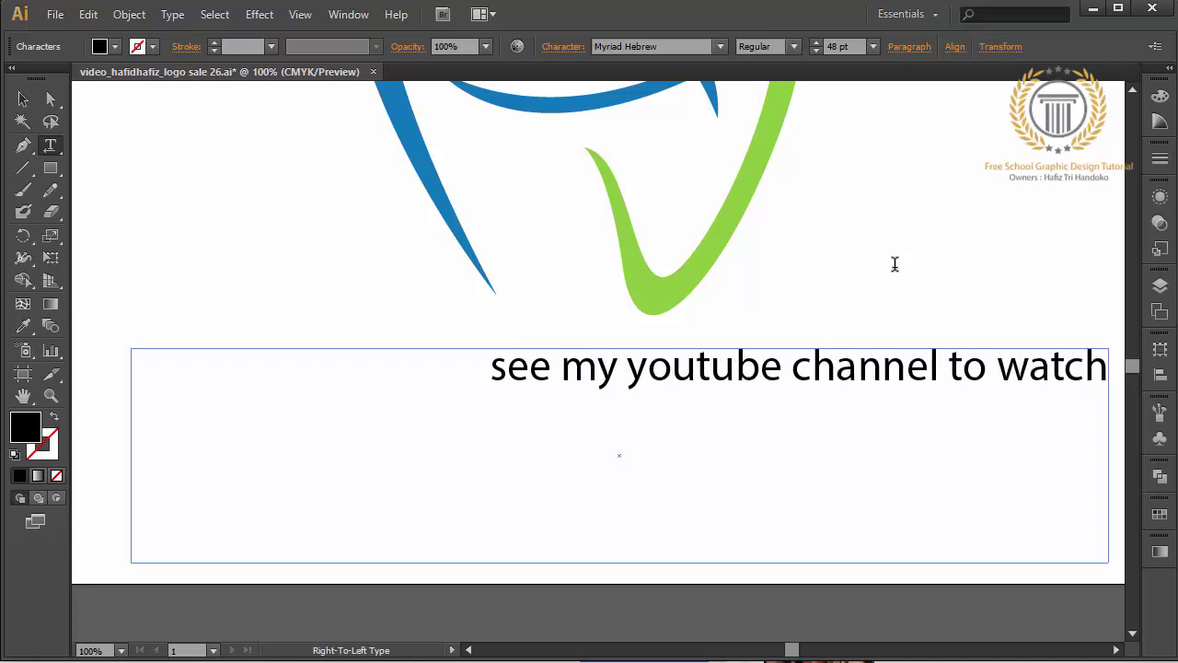
pyautogui.write(' more video')
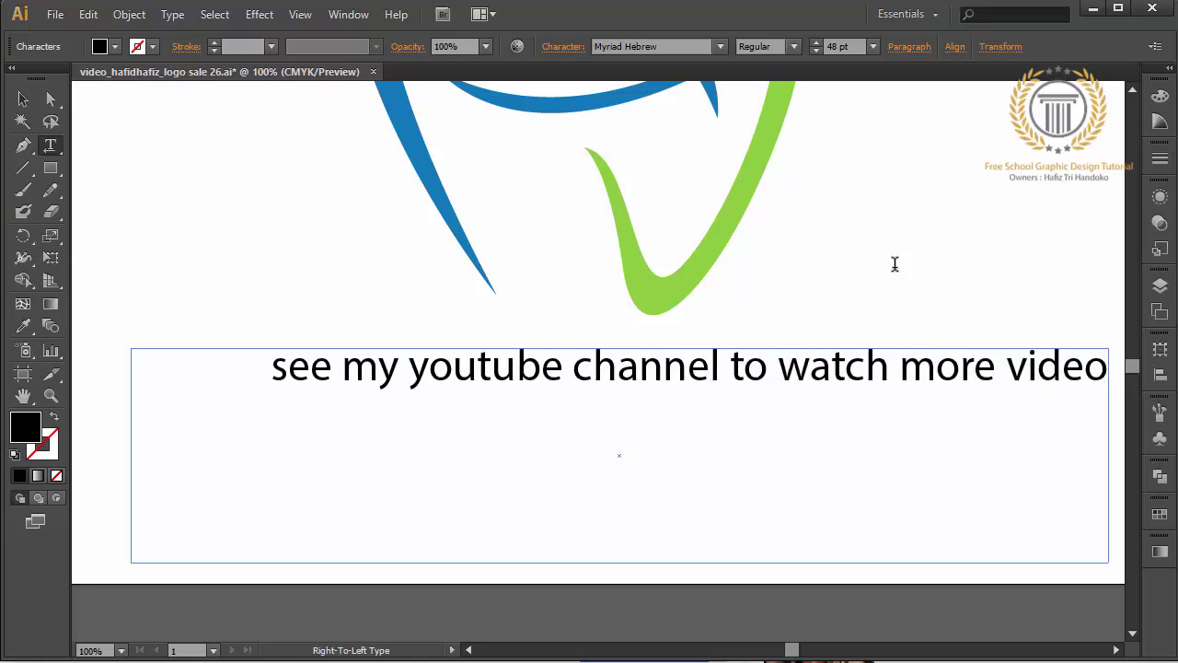
pyautogui.write(' tutorial and')
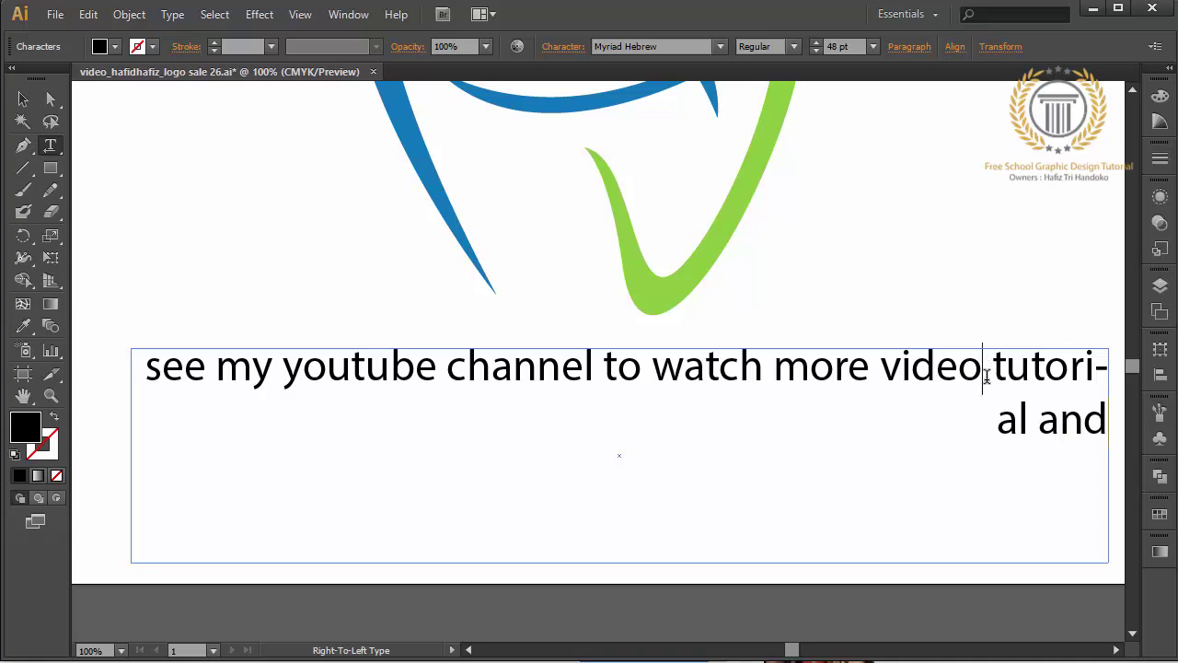
pyautogui.hotkey('ctrl', 'shift', 'r')
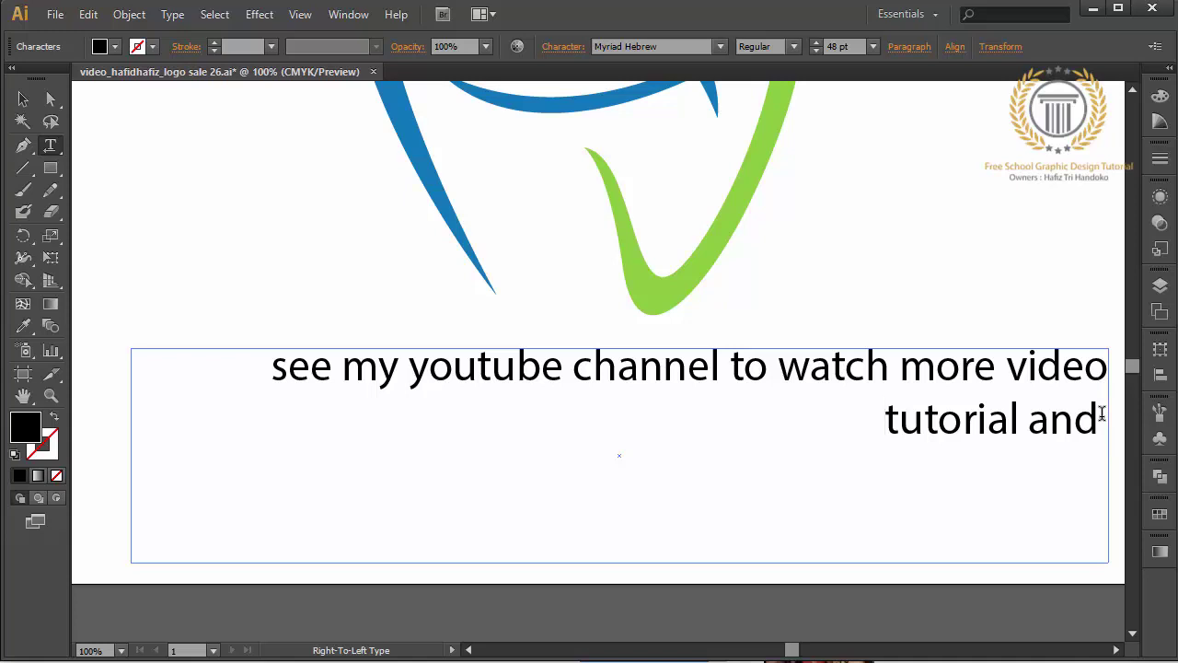
# Add the line 'press "like" if you happy with my video tutorial and', fixing typos
pyautogui.write('p')
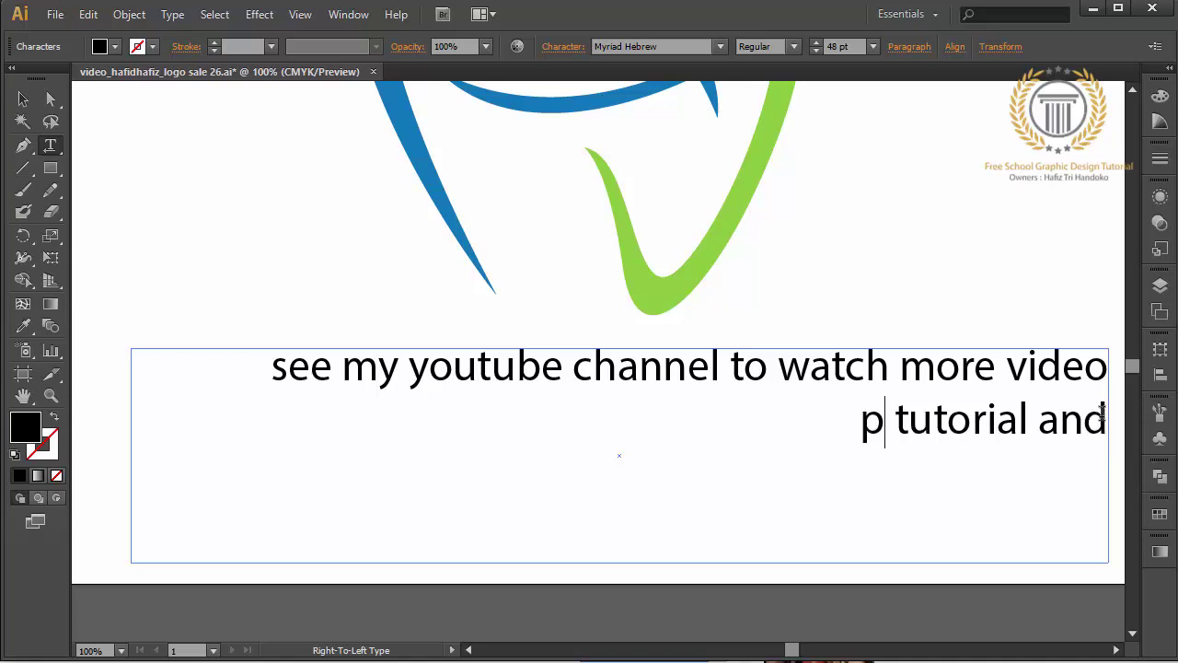
pyautogui.press('BackSpace')
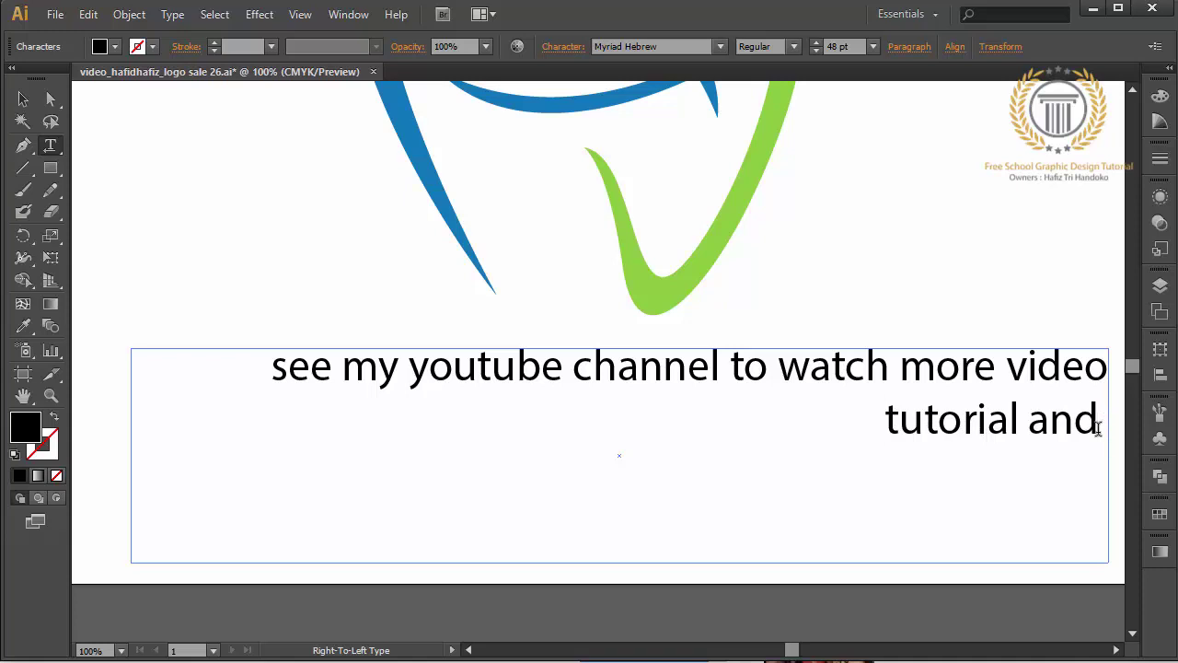
pyautogui.write('pre')
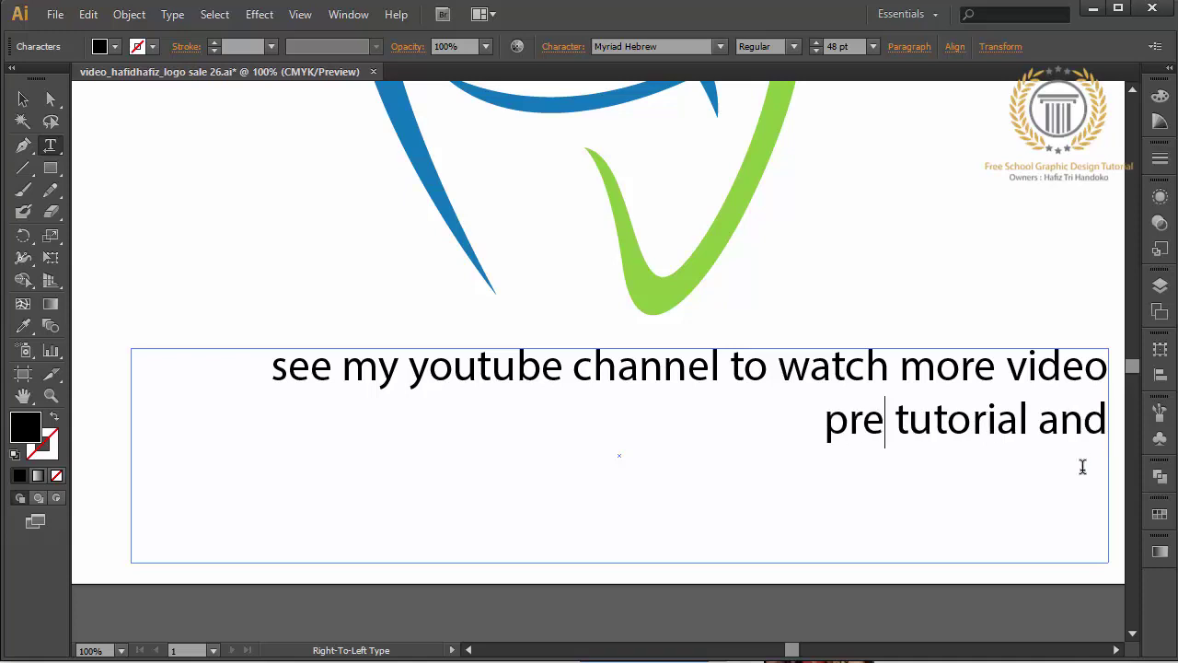
pyautogui.press('BackSpace')
pyautogui.press('BackSpace')
pyautogui.press('BackSpace')
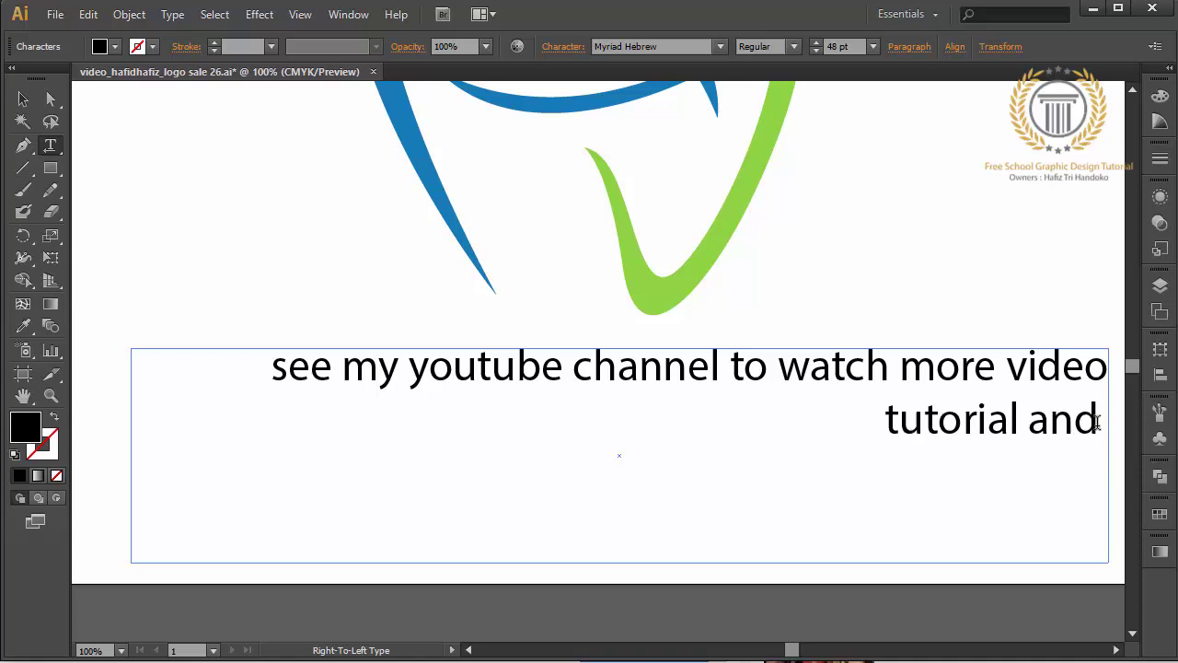
pyautogui.write(' p')
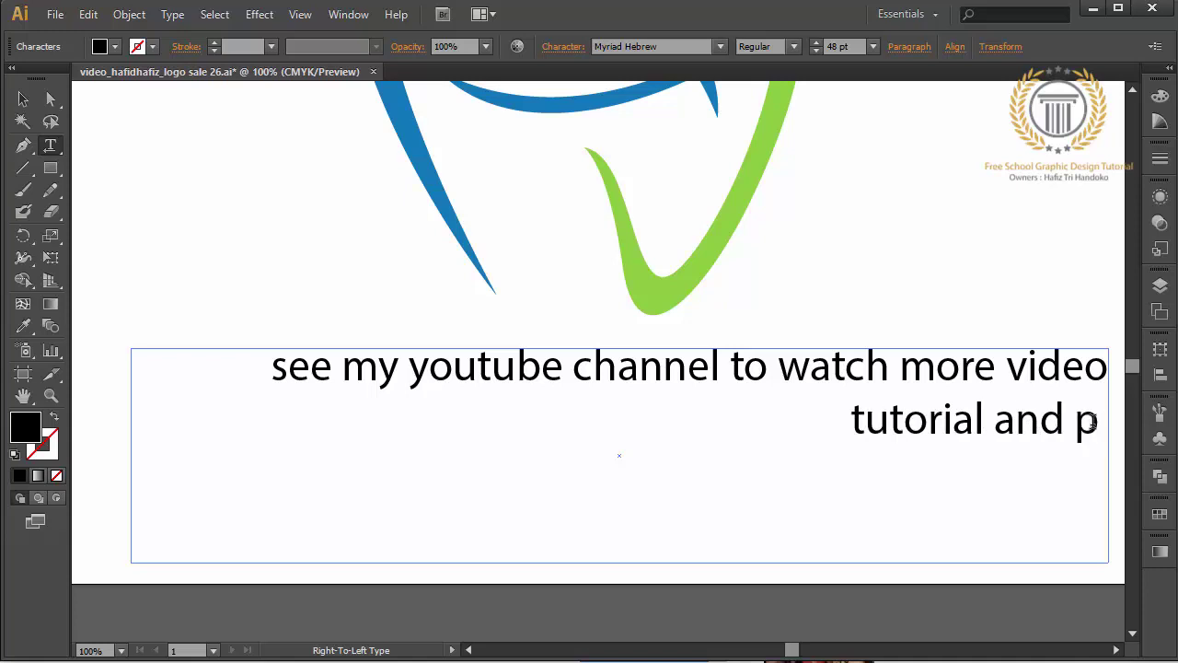
pyautogui.write('ress')
pyautogui.write('""')
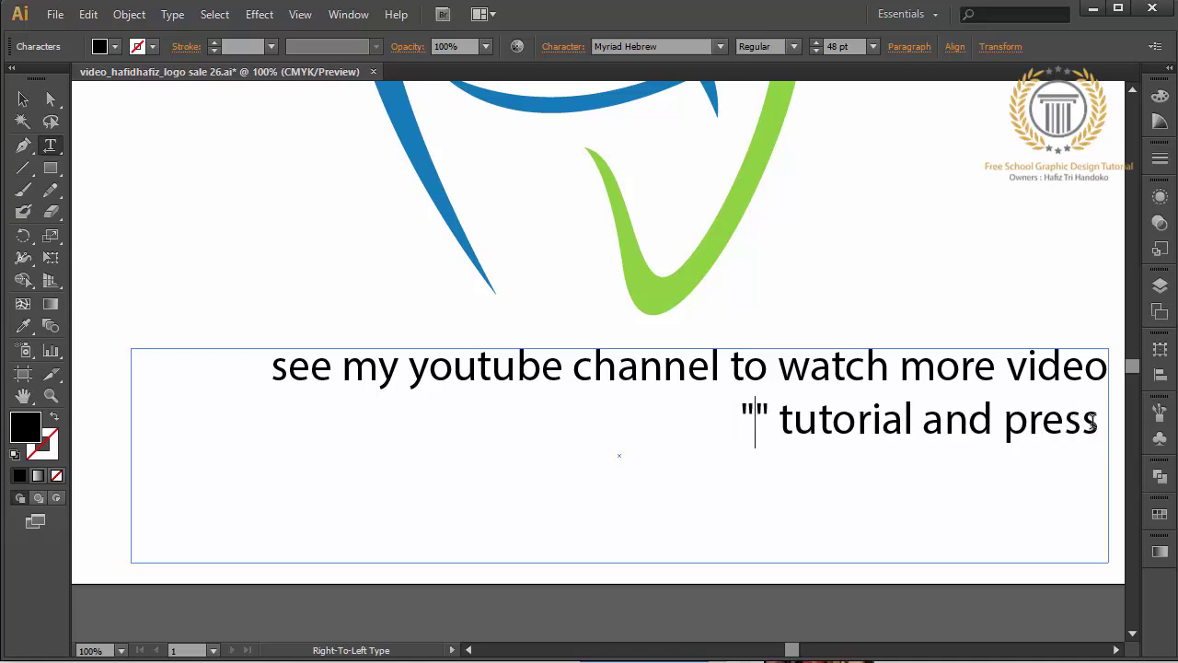
pyautogui.write('like')
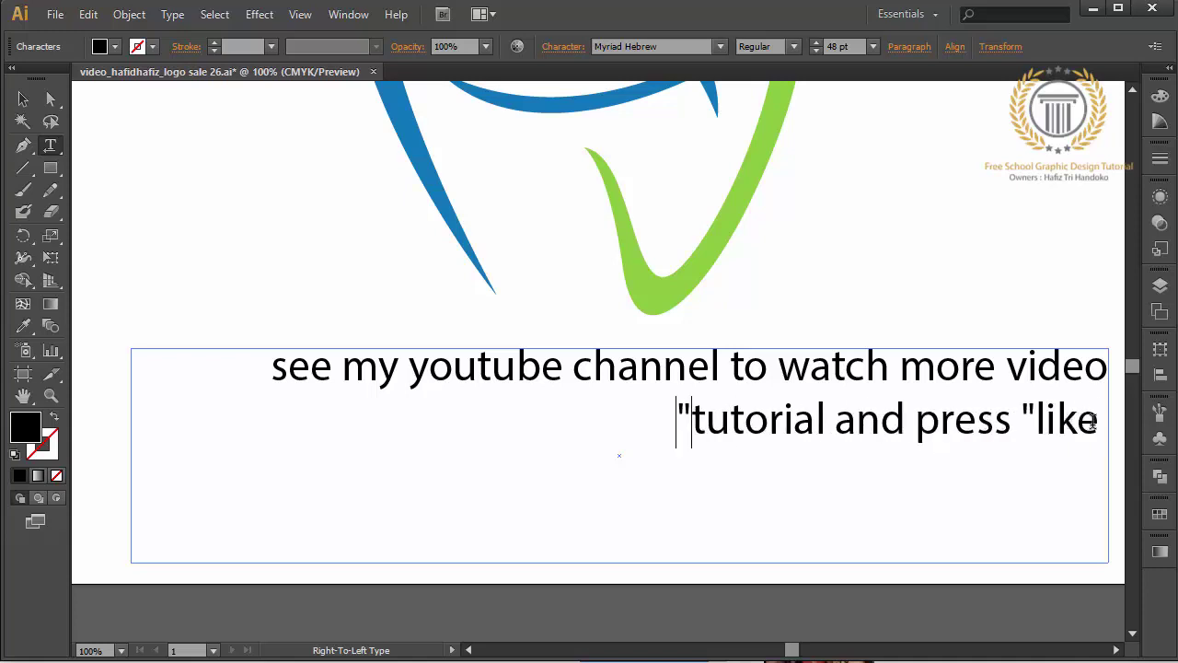
pyautogui.write('" if you')
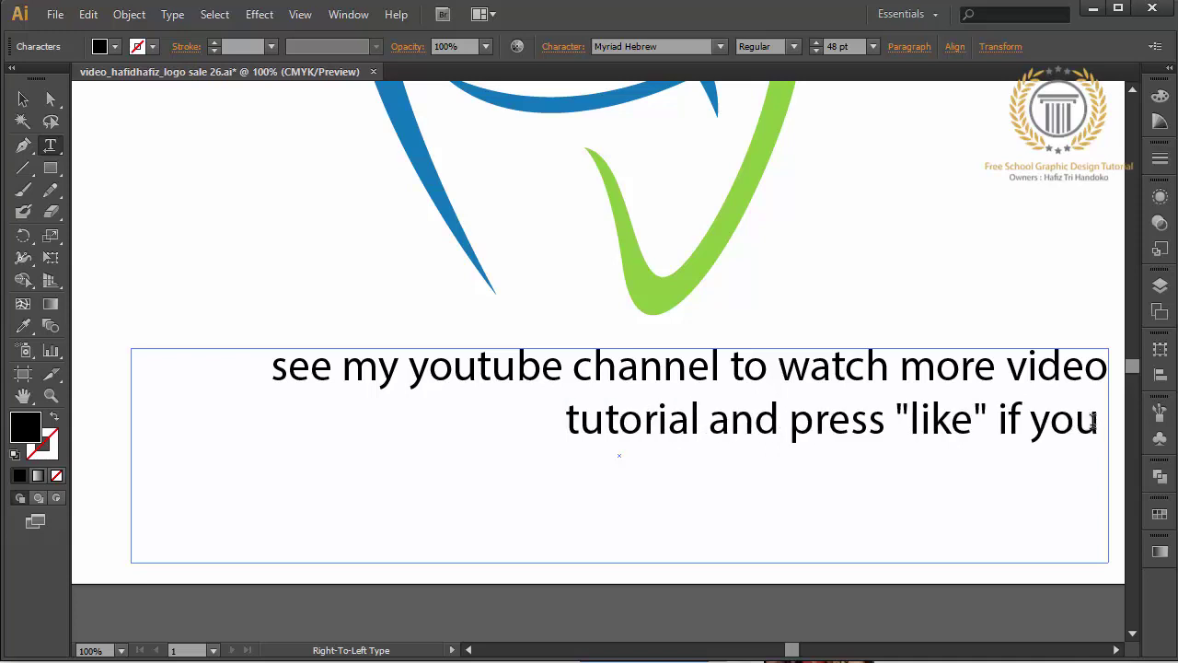
pyautogui.write(' happy')
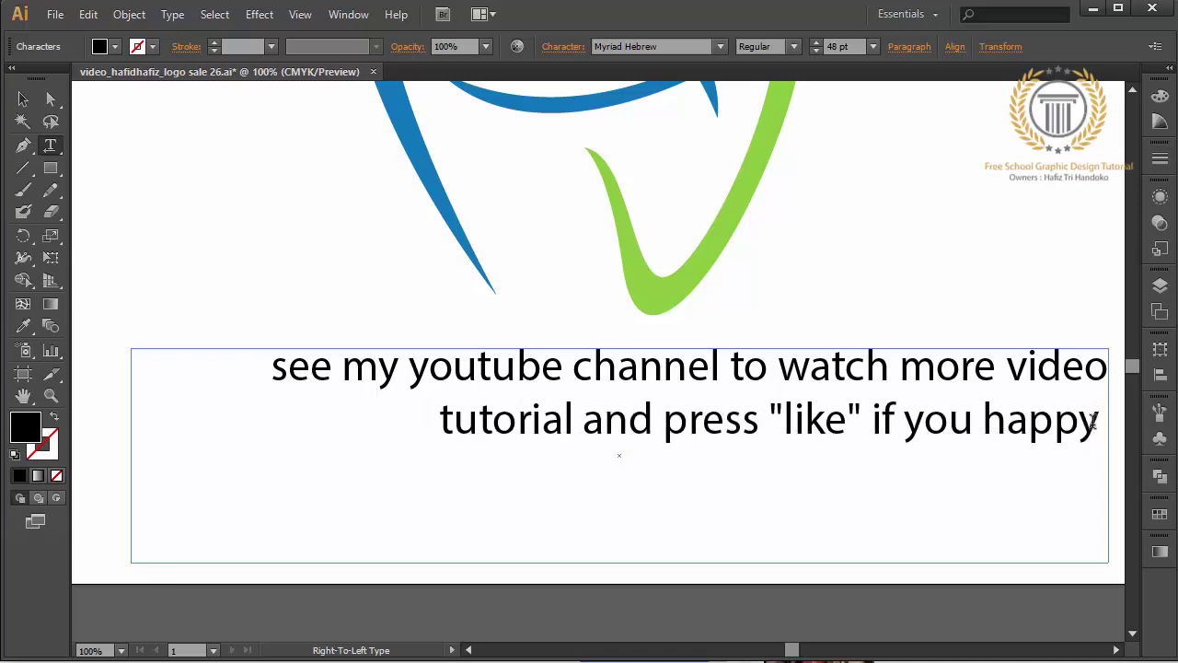
pyautogui.write(' with m')
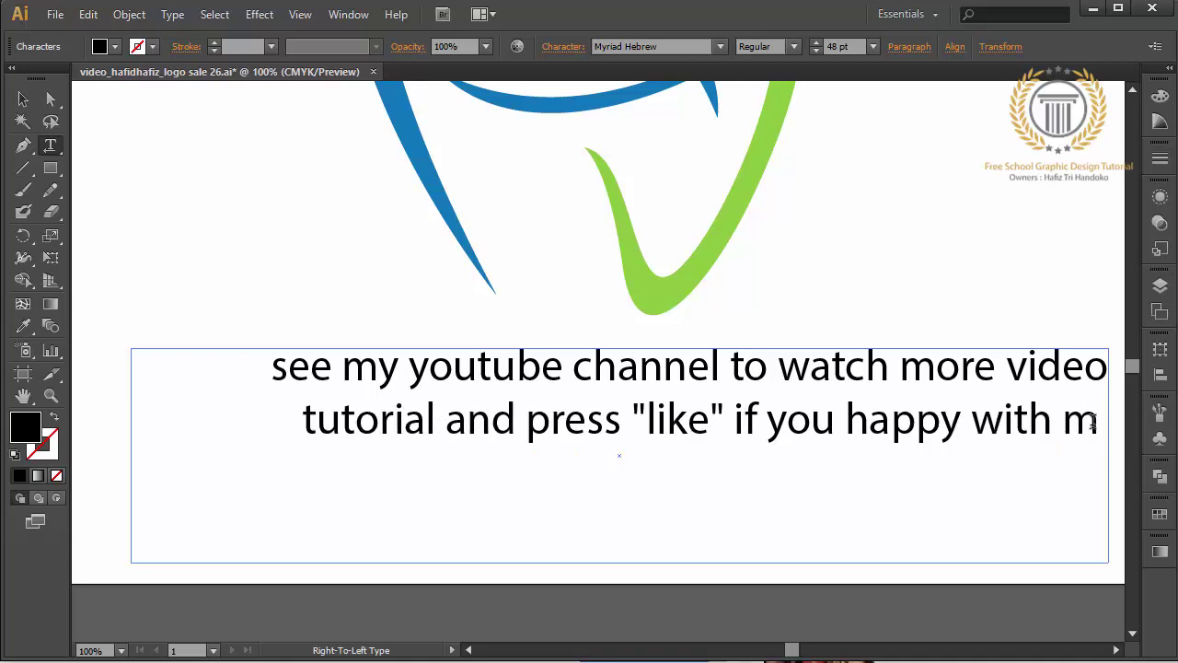
pyautogui.write('y video t')
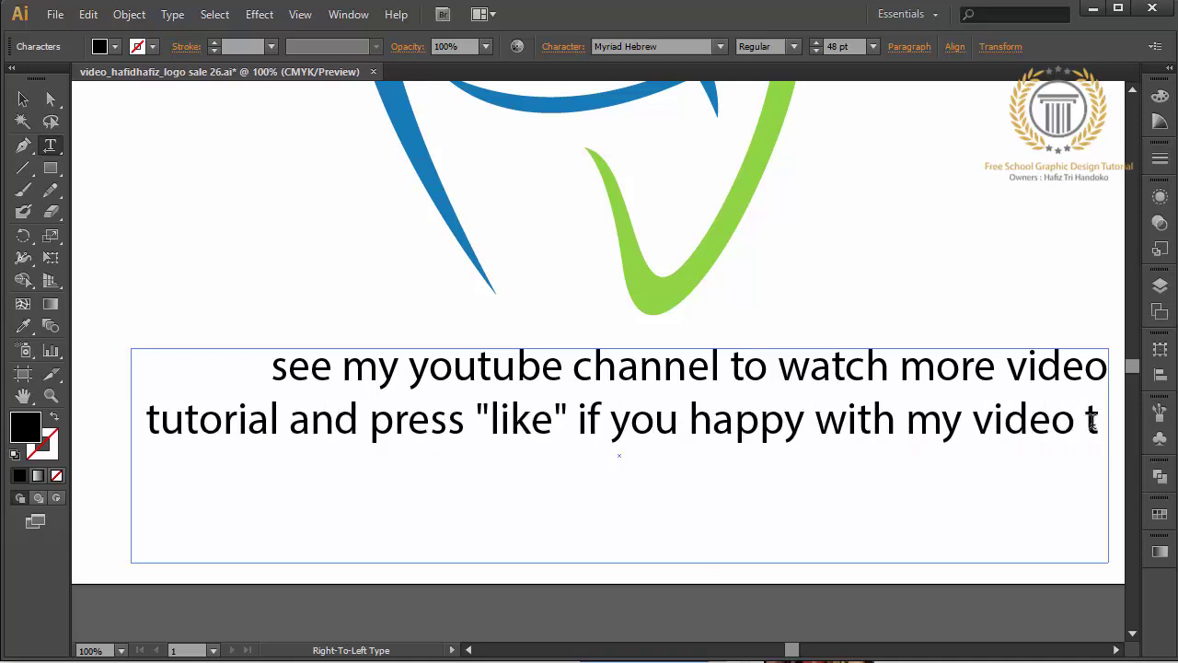
pyautogui.write('utorial a')
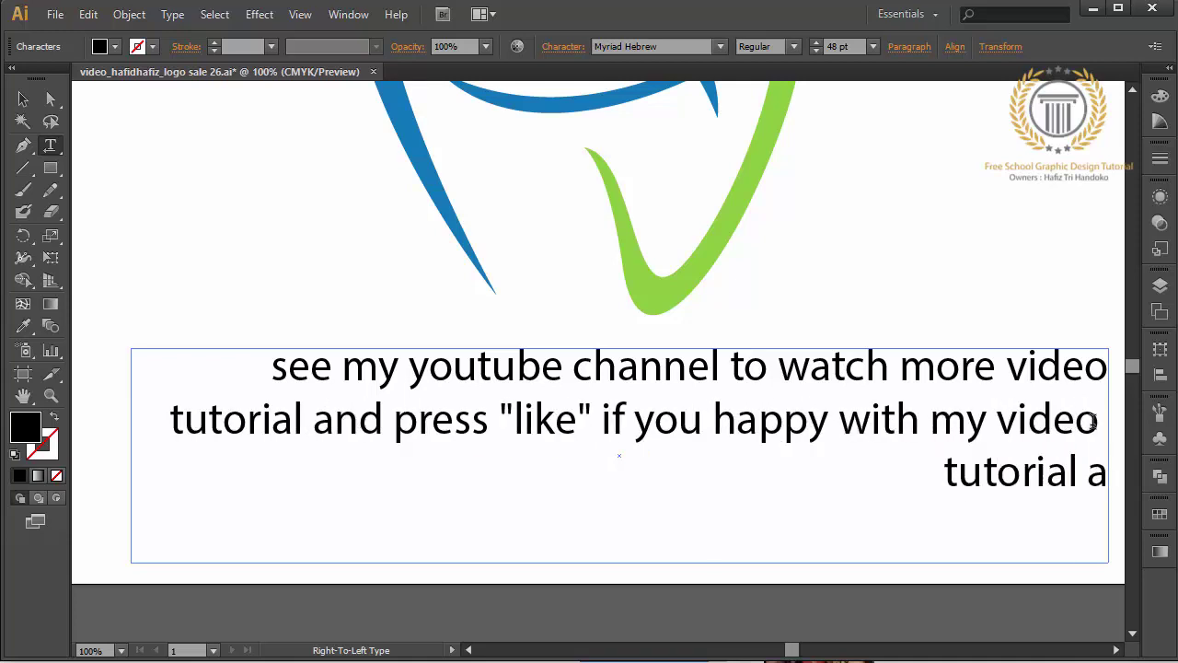
pyautogui.write('nd I')
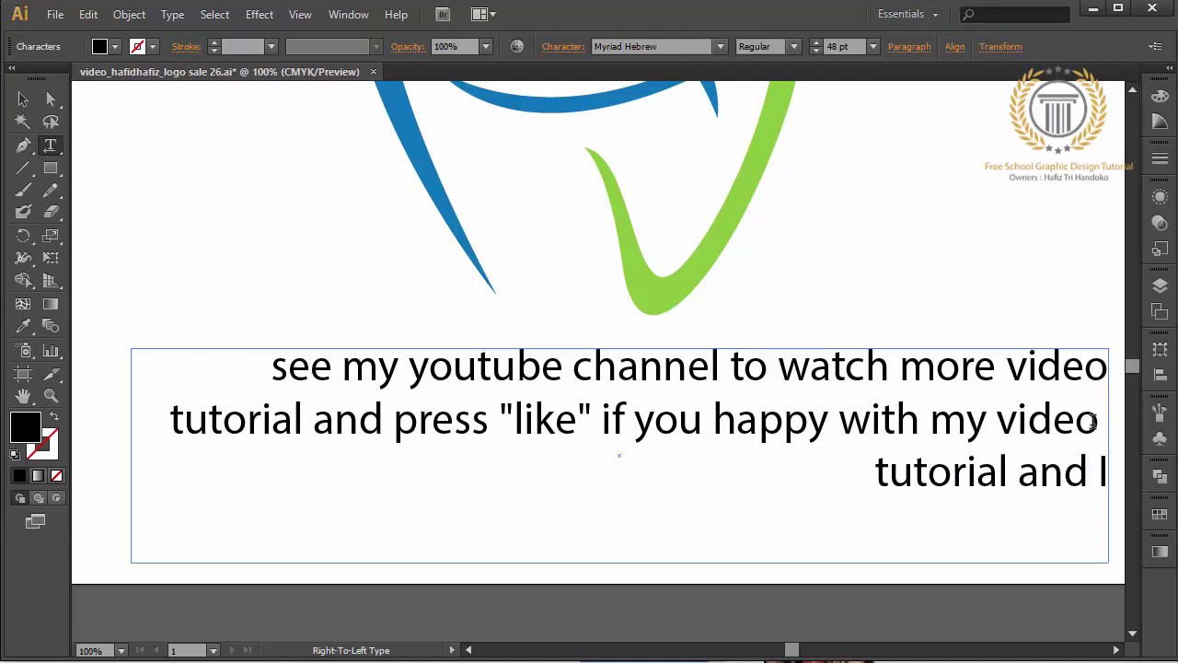
pyautogui.write(' hoe')
pyautogui.press('BackSpace')
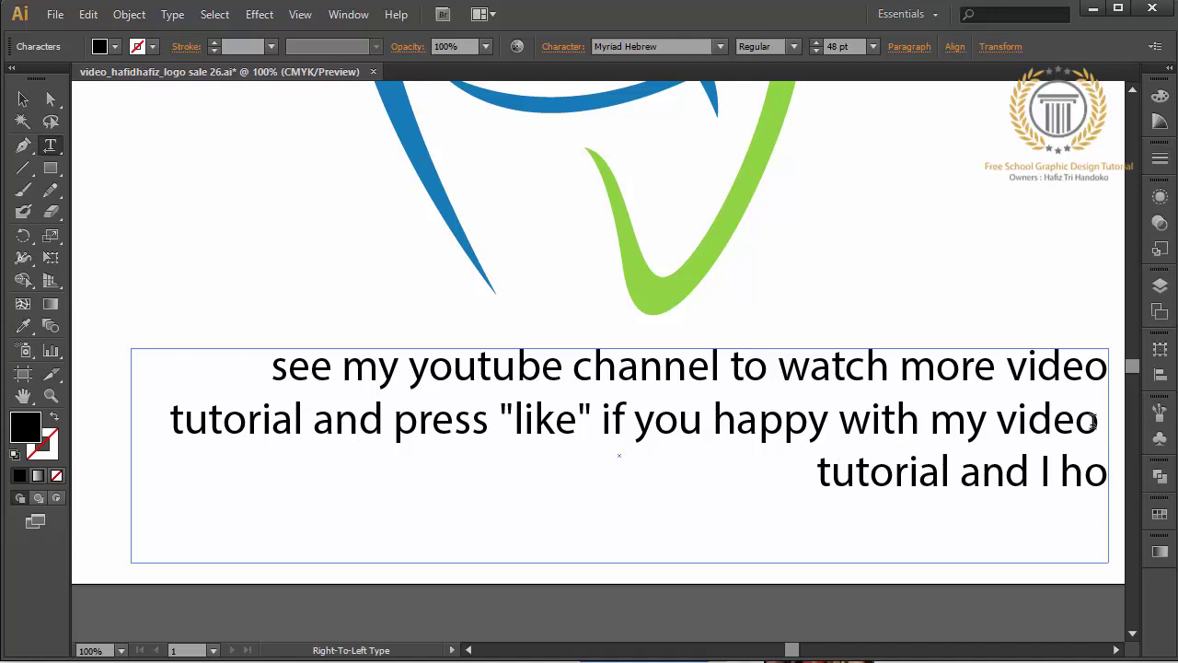
# Finish the message with 'I hope you like it :) thanks buddy', correcting stray characters
pyautogui.write('[e')
pyautogui.press('BackSpace')
pyautogui.press('BackSpace')
pyautogui.write('pe y')
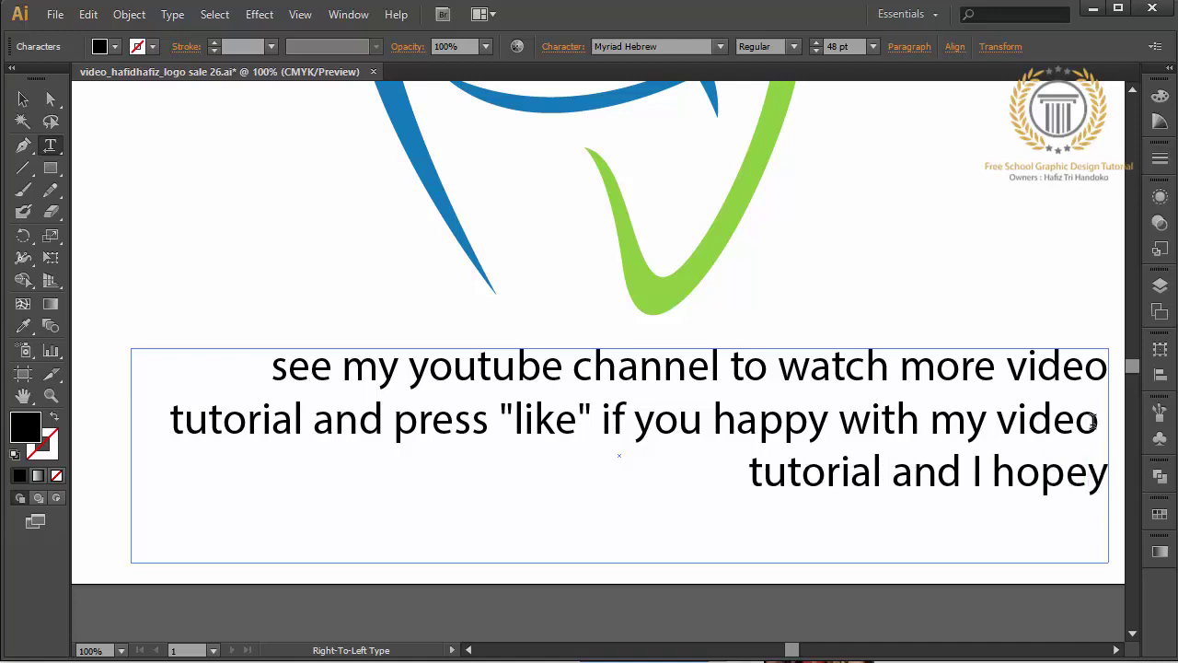
pyautogui.press('BackSpace')
pyautogui.write('you l')
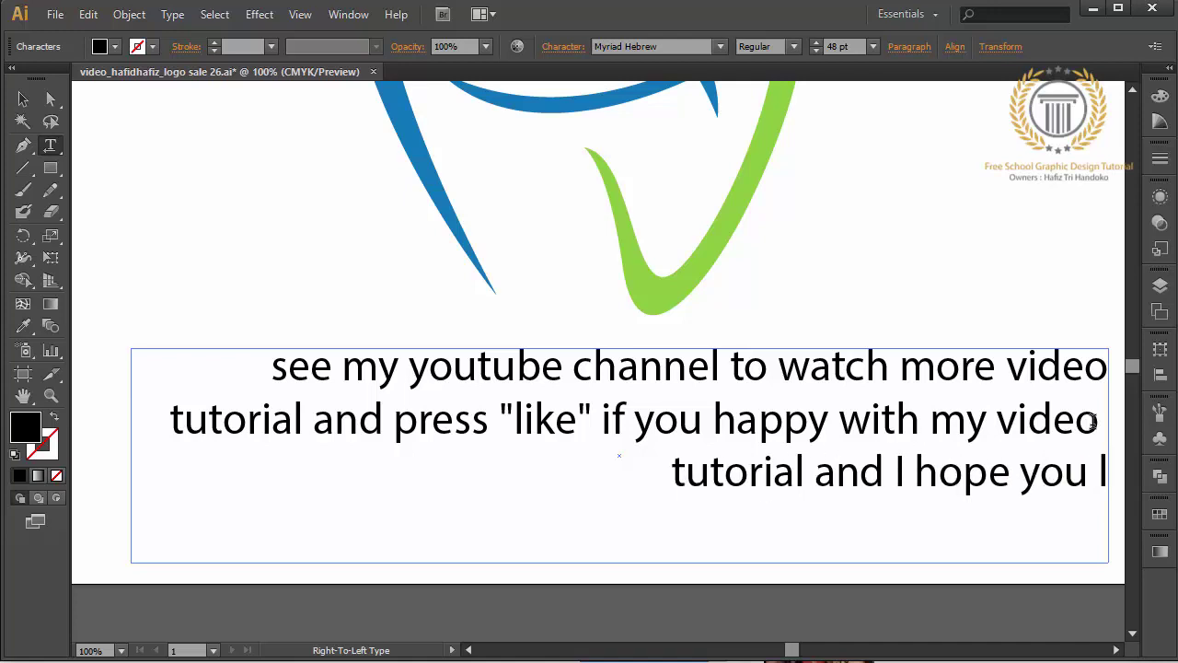
pyautogui.write('ike i')
pyautogui.press('BackSpace')
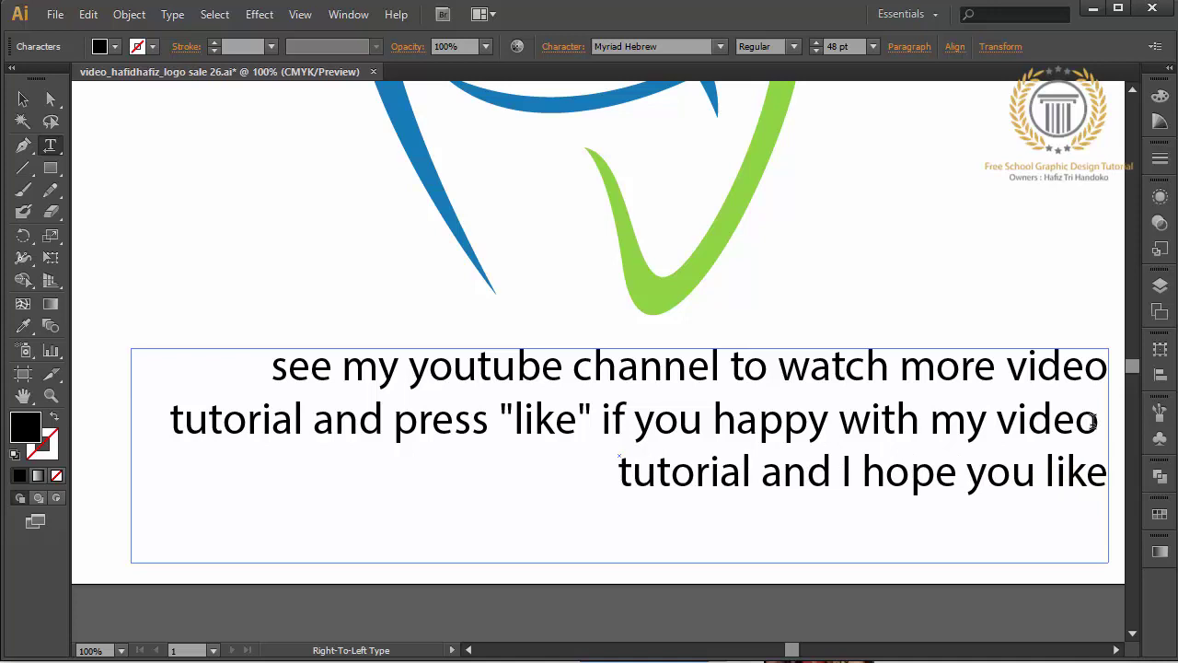
pyautogui.write('it')
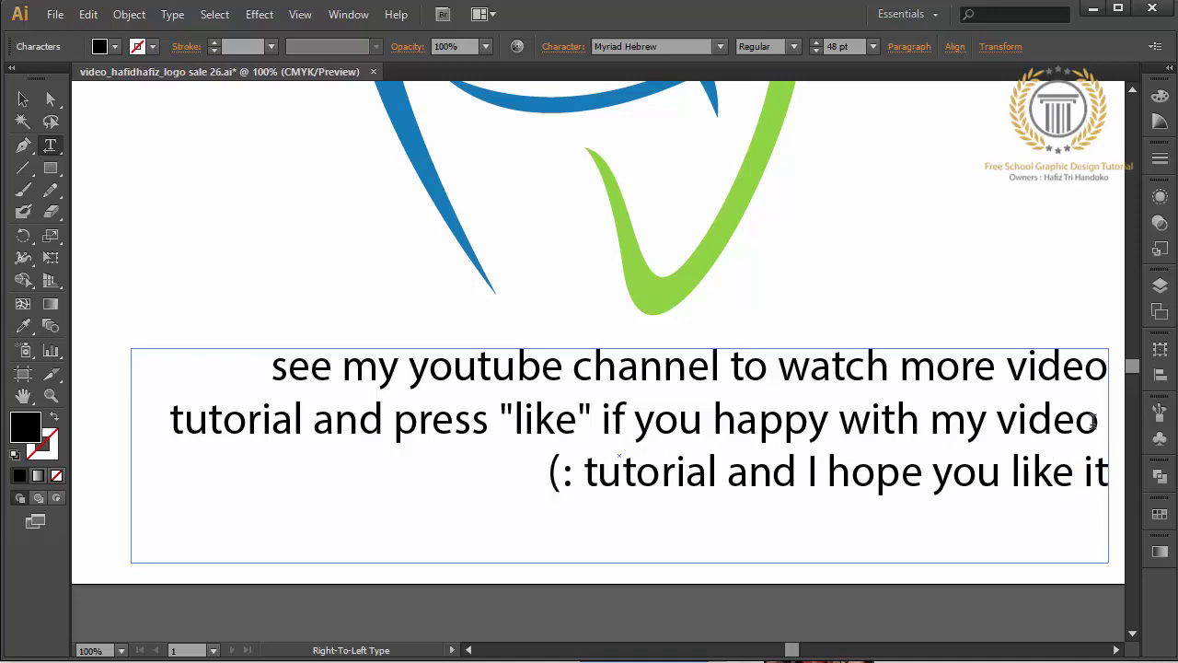
pyautogui.write(' :) thanks bud')
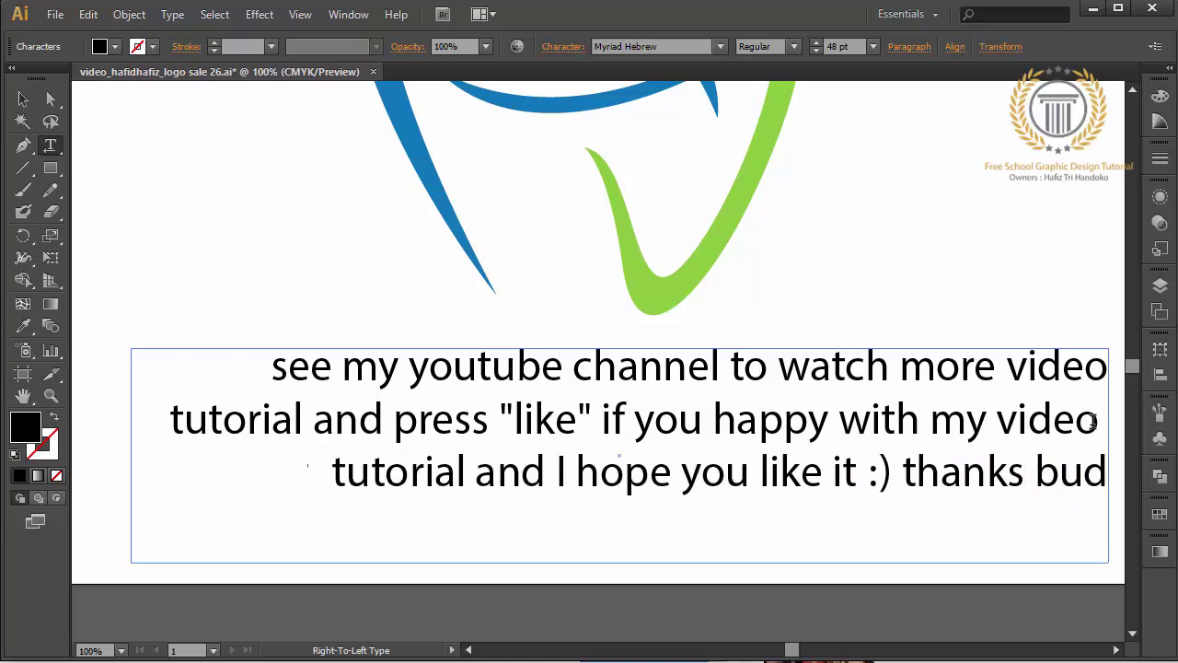
pyautogui.write('dy')
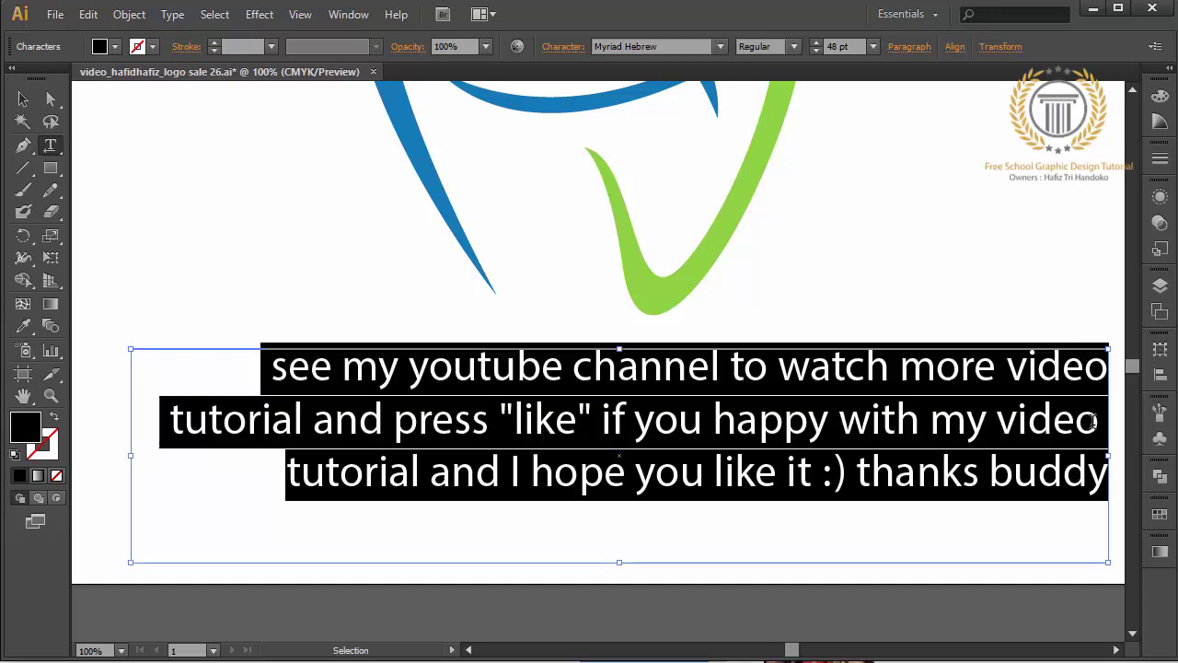
# Set the word 'like' on line two to Bold, then deselect the text box
pyautogui.hotkey('ctrl', 'a')
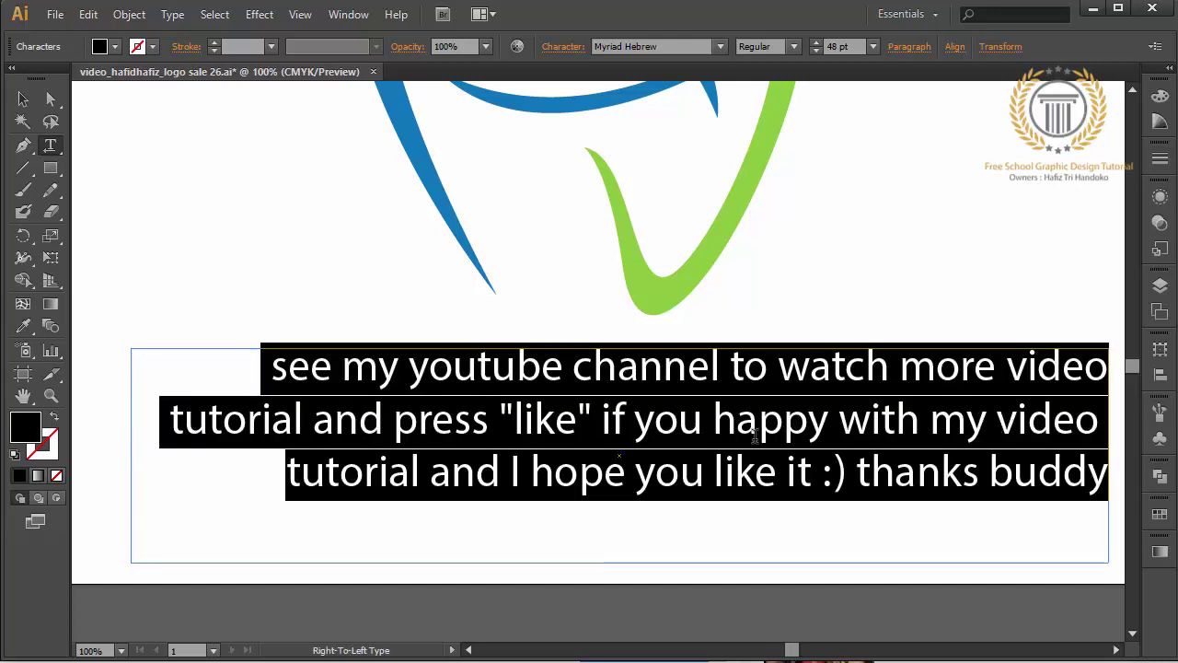
pyautogui.moveTo(577, 419); pyautogui.dragTo(513, 419)
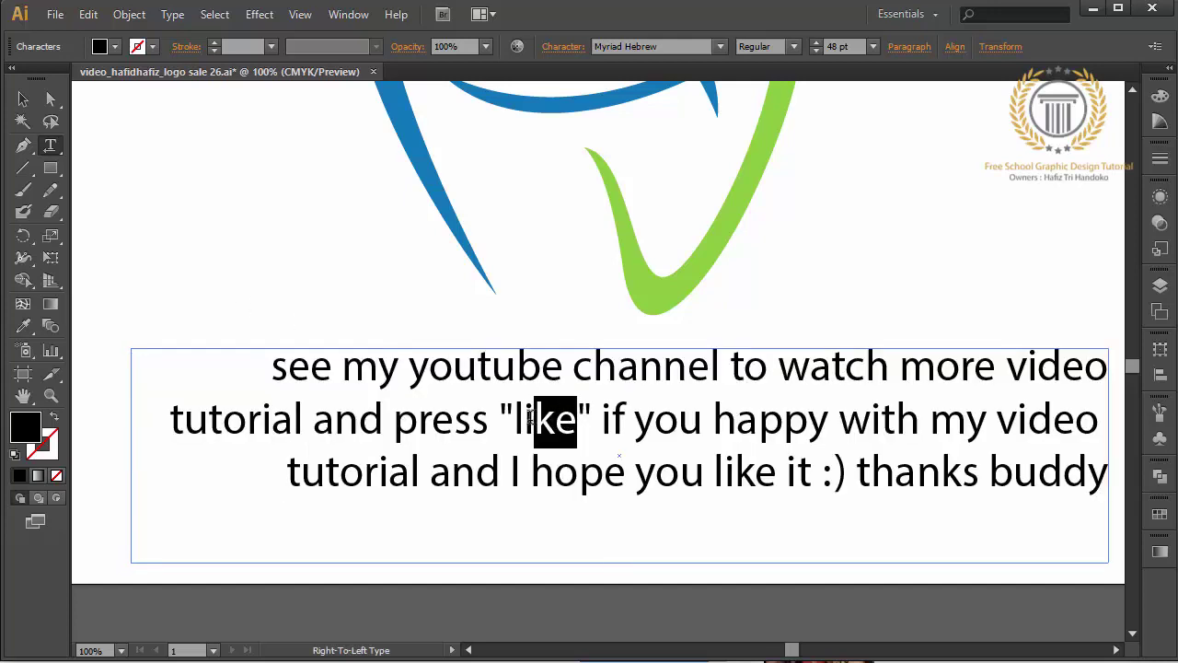
pyautogui.click(793, 47)
pyautogui.click(782, 108)
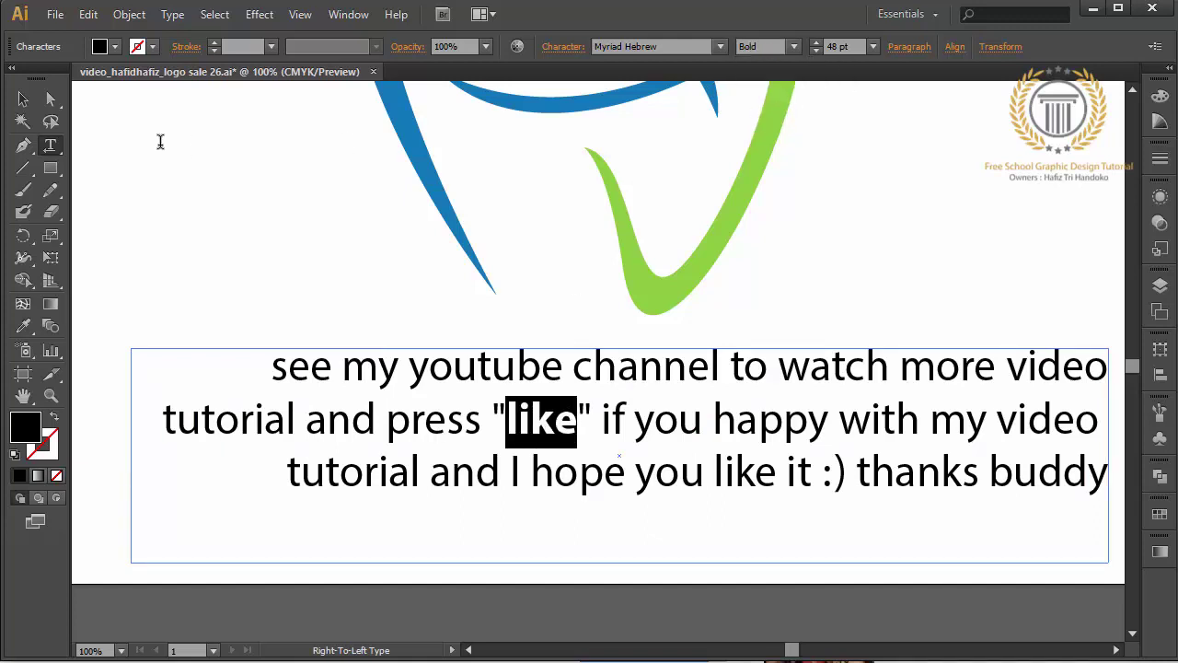
pyautogui.click(25, 100)
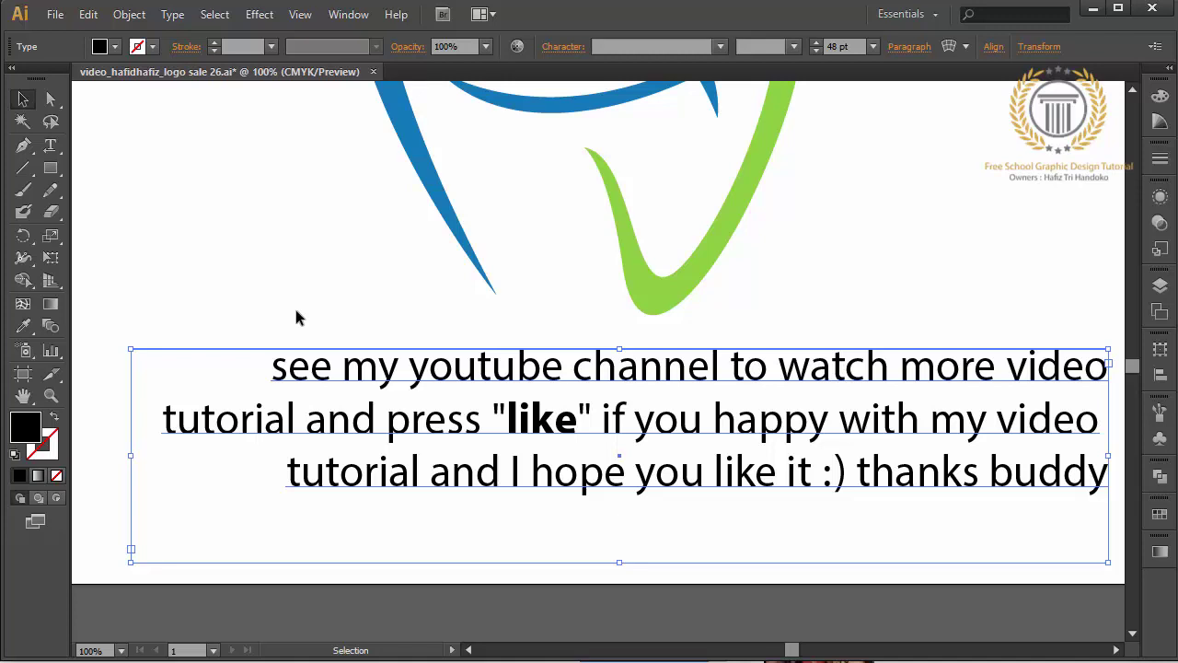
pyautogui.click(297, 317)
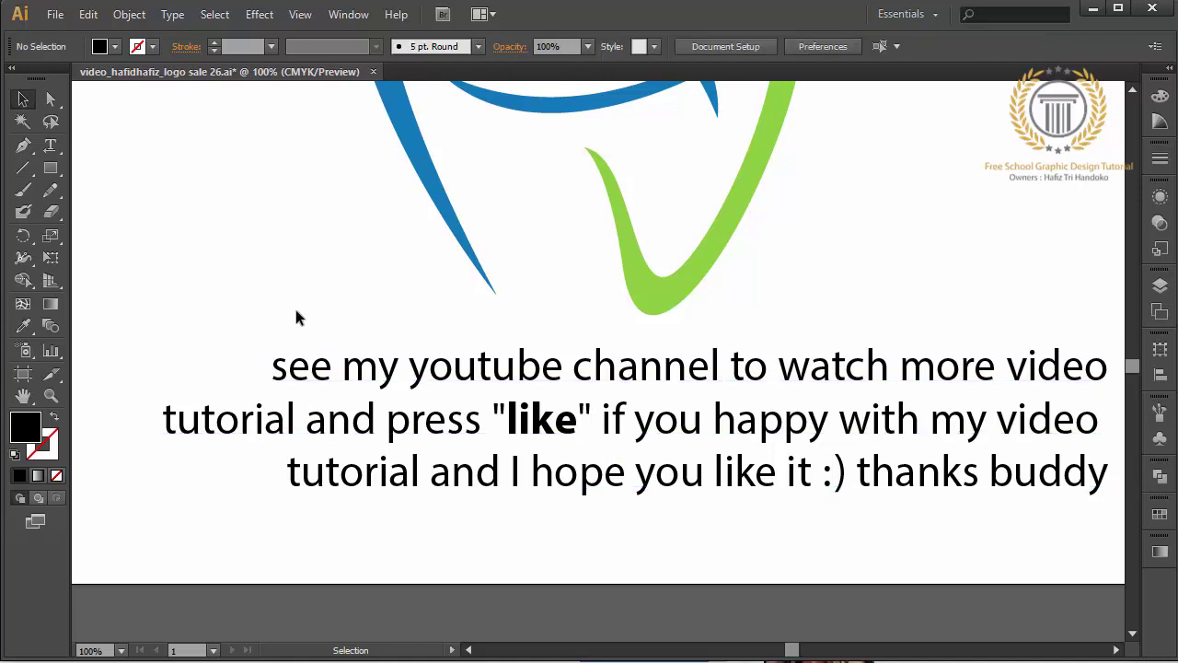